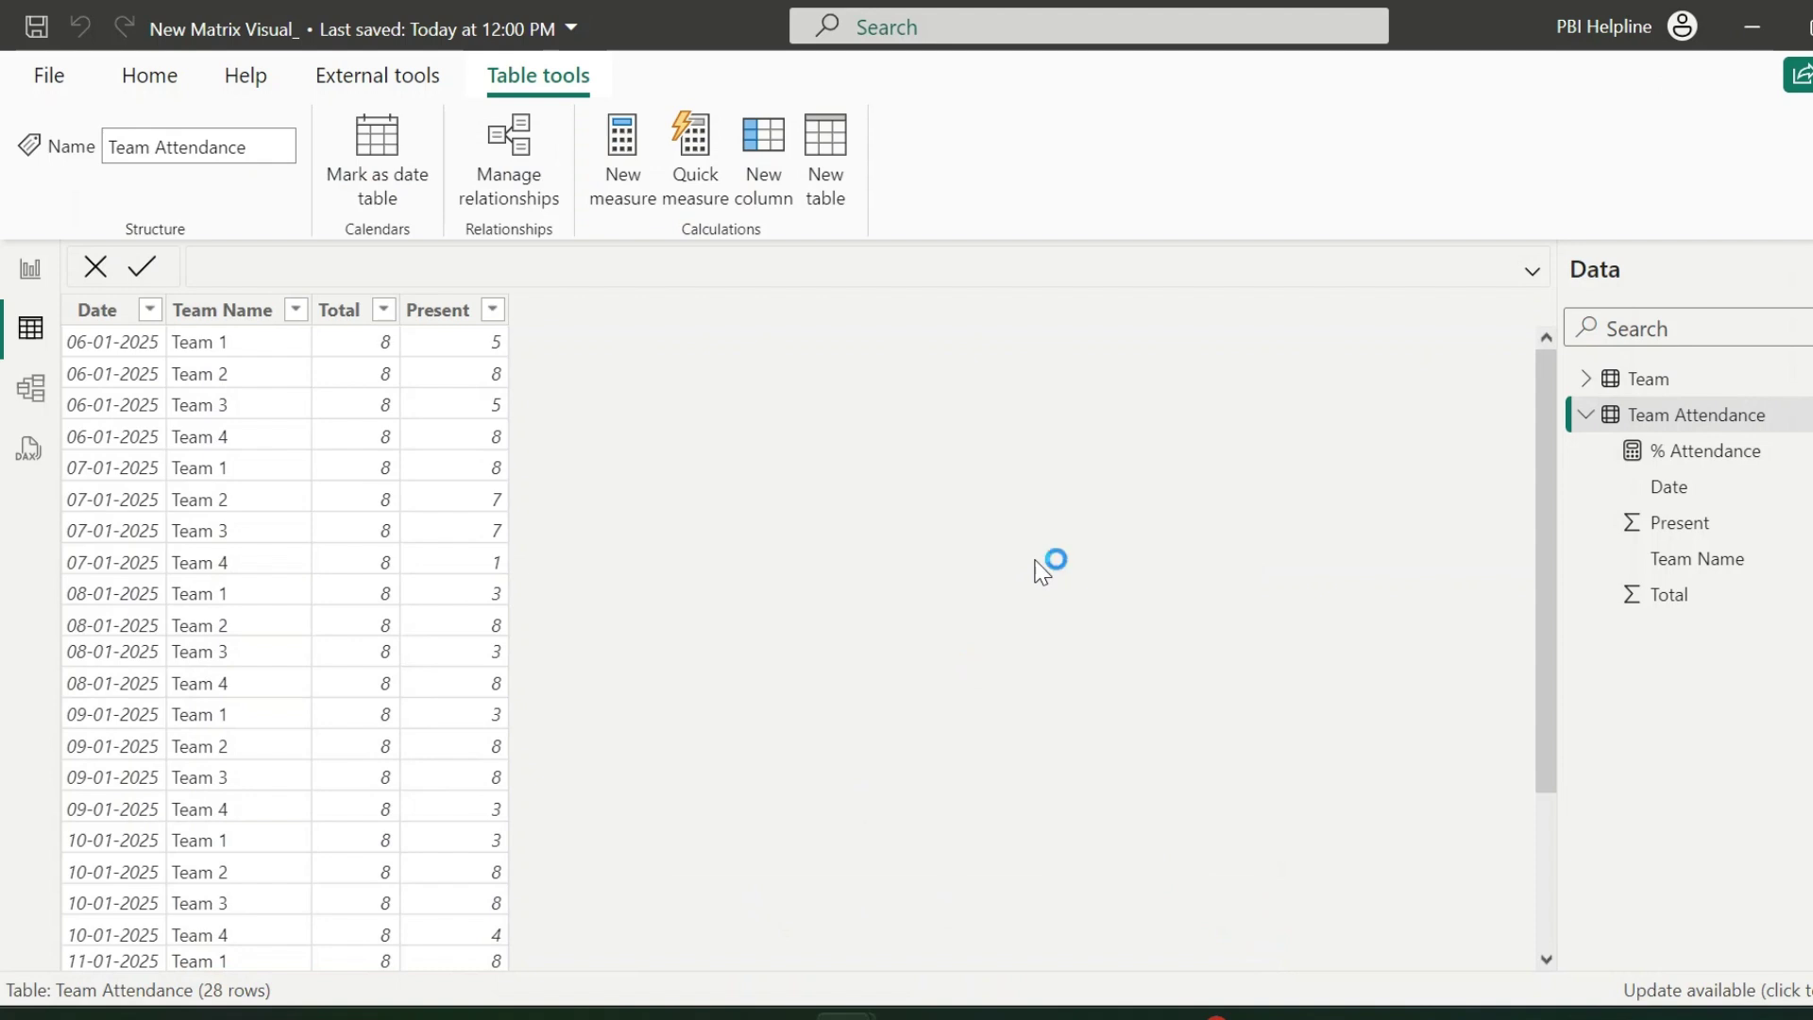
Go to Report view and inspect the % Attendance measure's DAX before returning to the matrix.
click(30, 269)
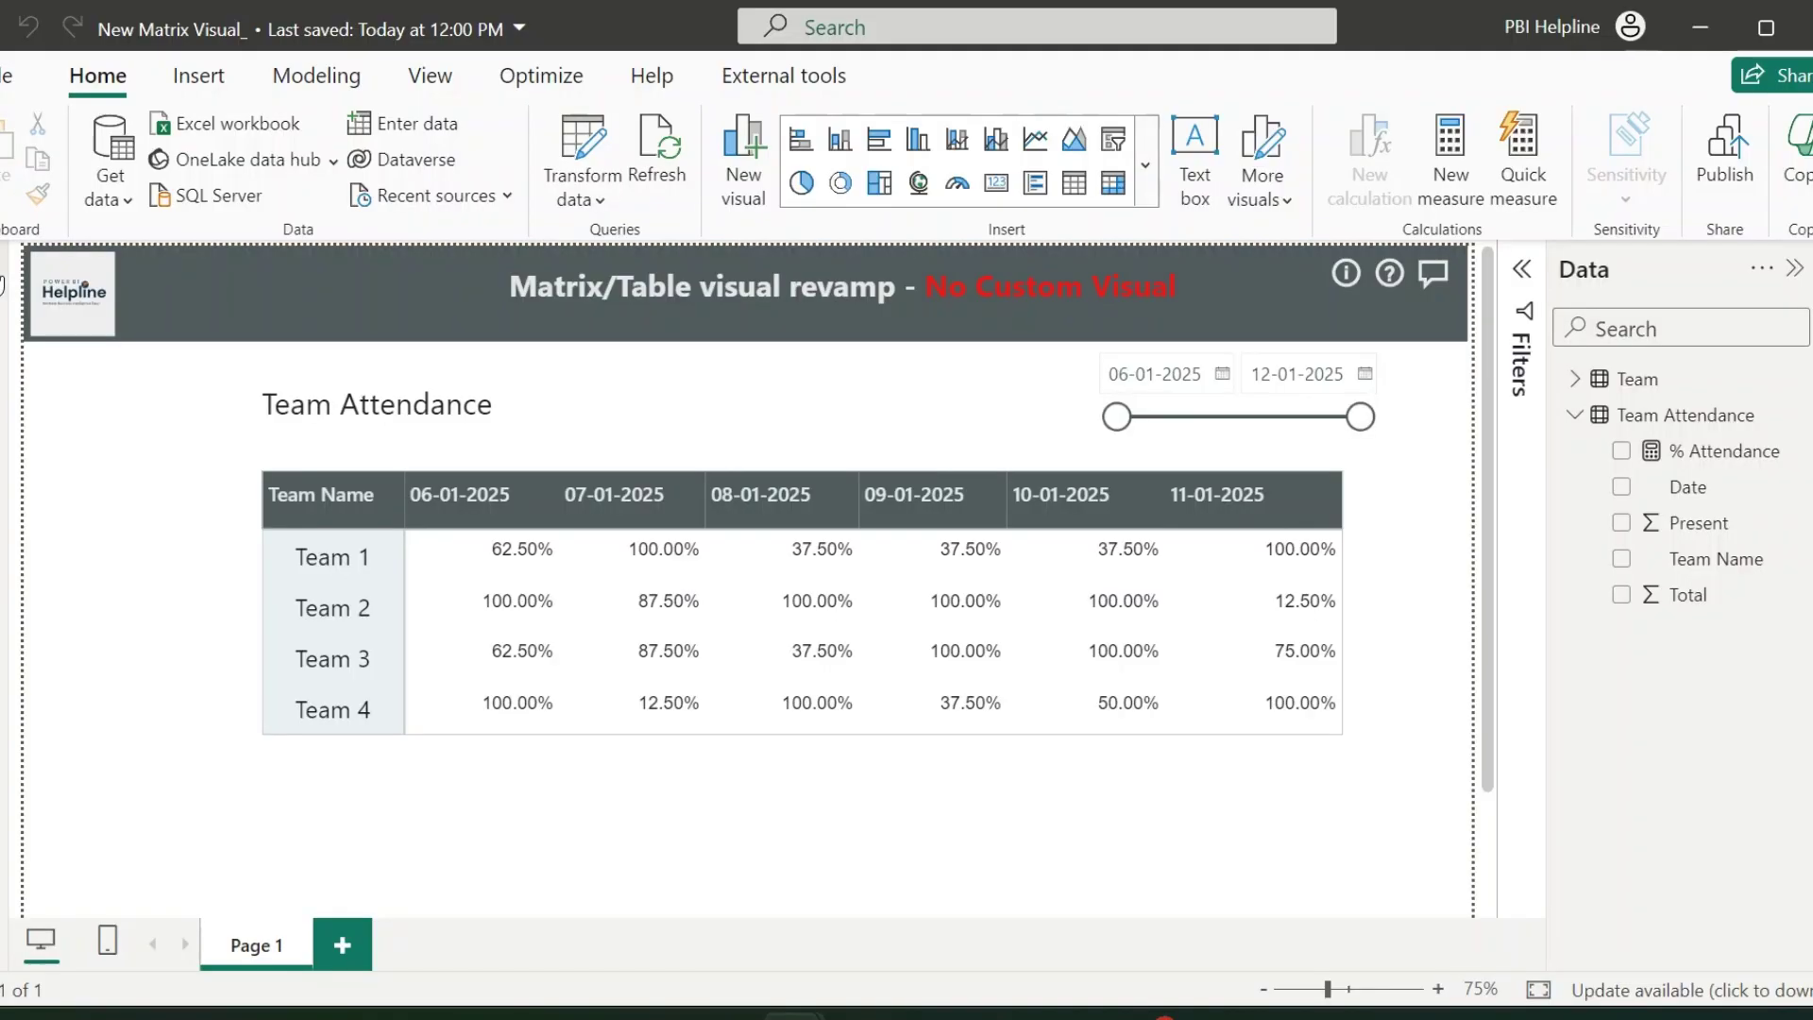
click(1734, 454)
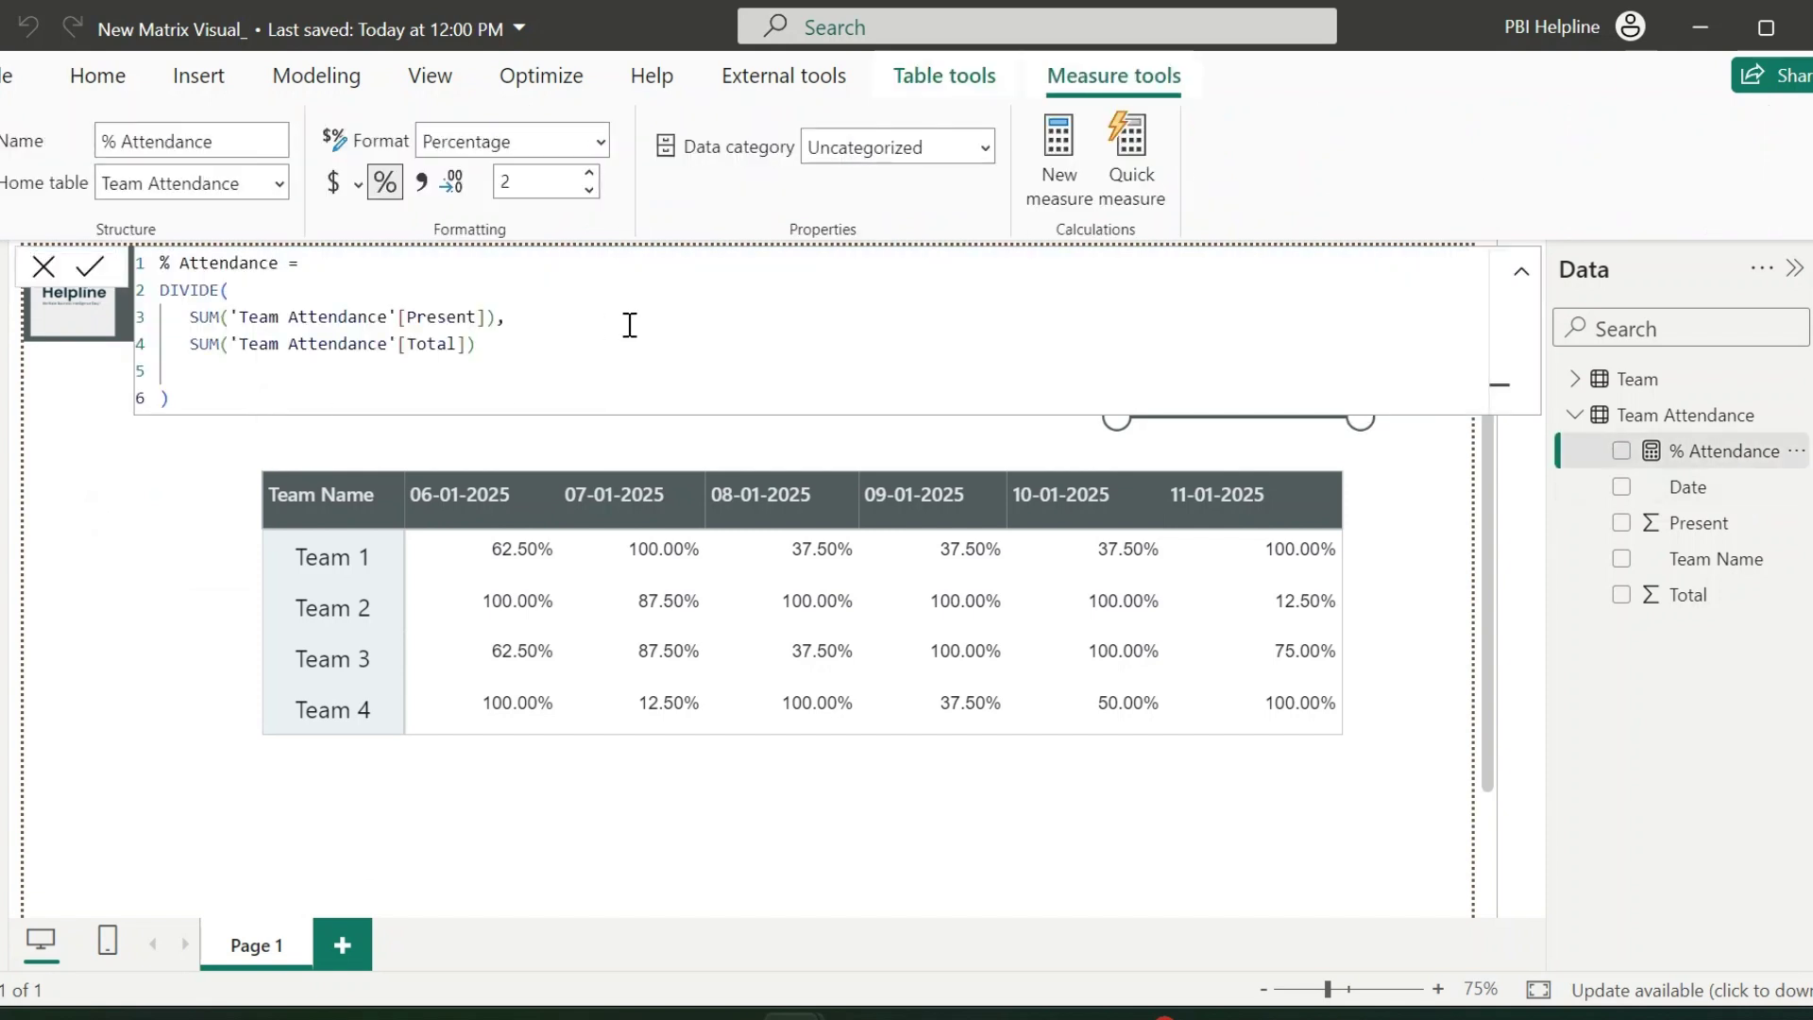
click(189, 566)
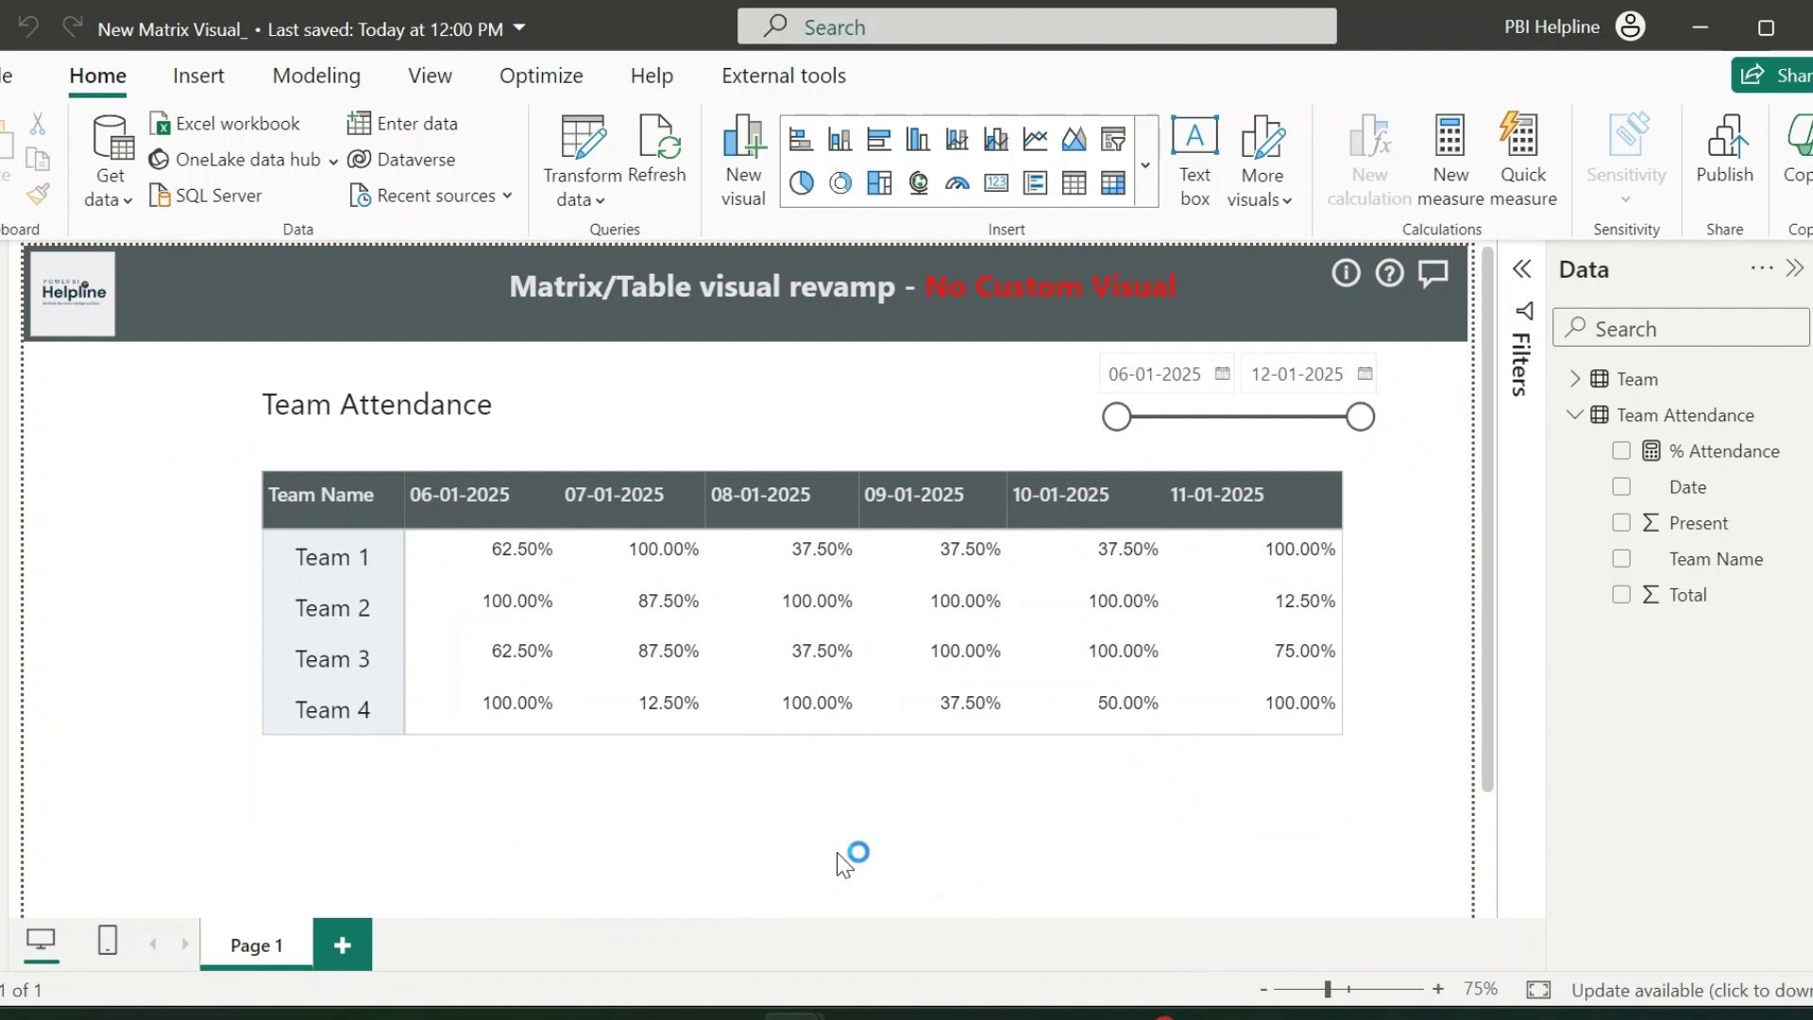
Add a new measure to Team Attendance named New Attendance %.
right_click(1692, 427)
click(1510, 457)
drag(238, 265, 137, 263)
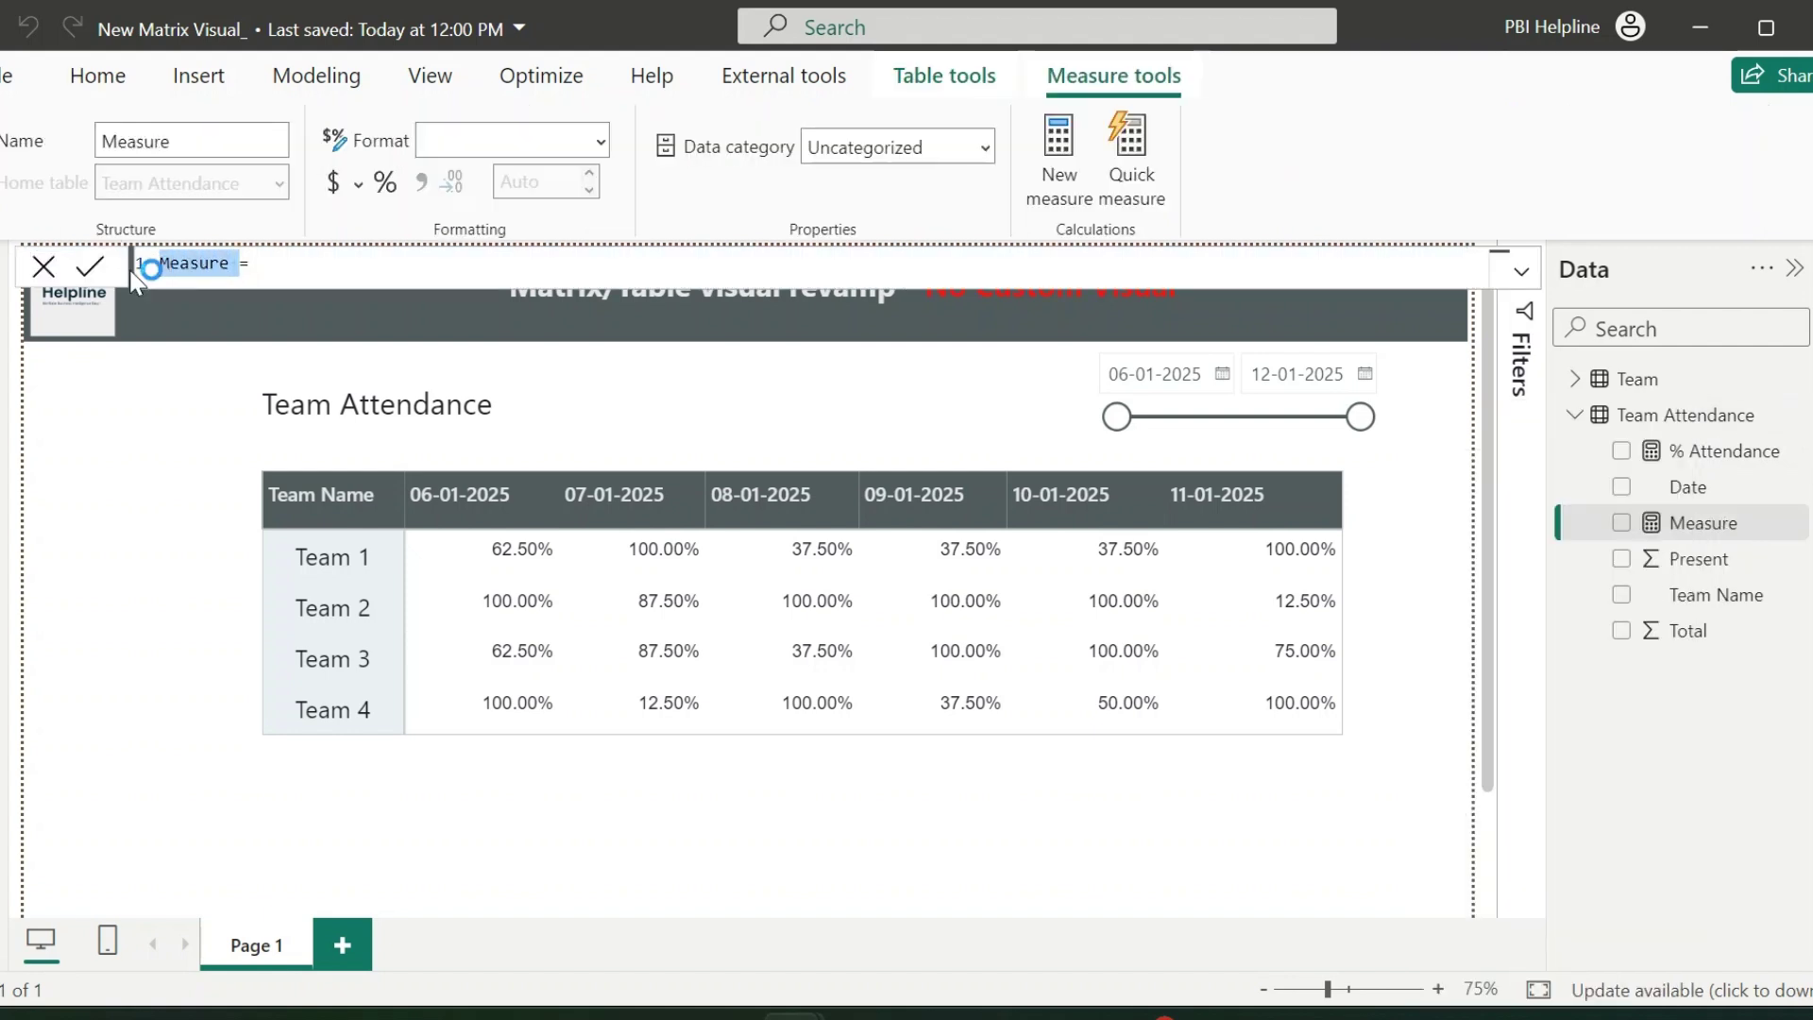
text(New Attendance )
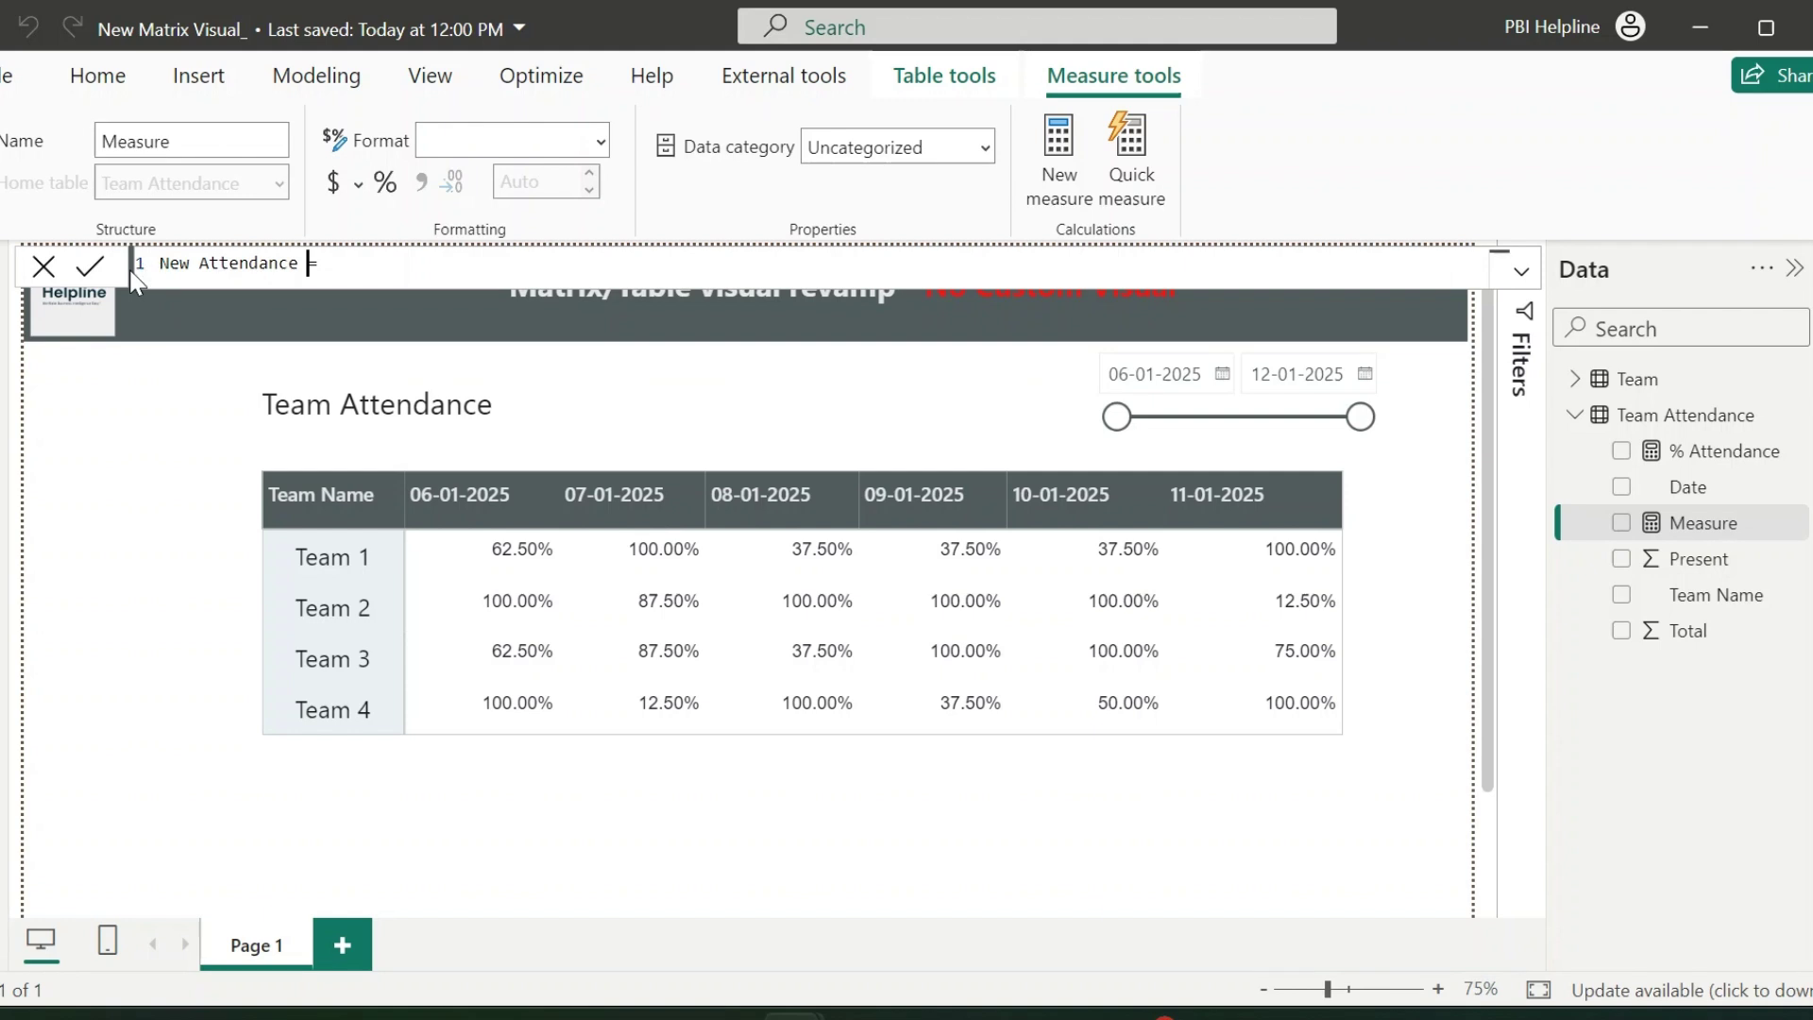
text(%)
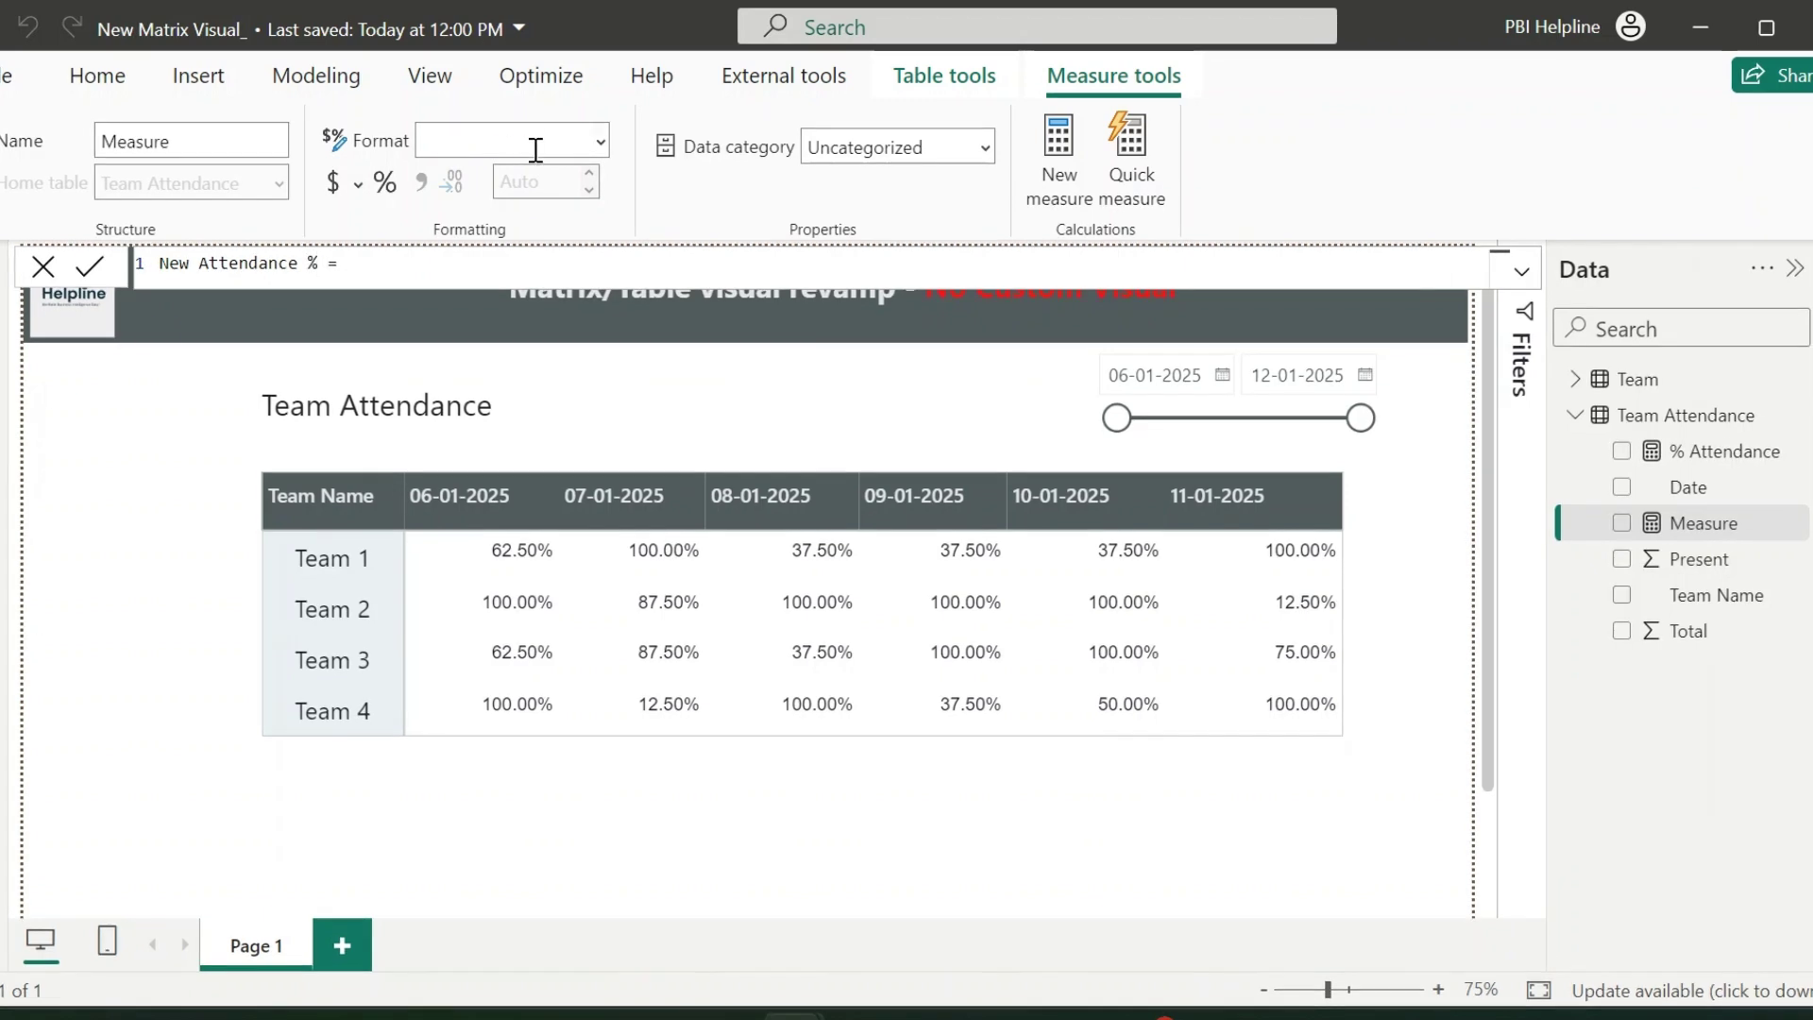
Begin the formula on a new line with "data:image/svg+xml;utf8.
click(430, 255)
key(shift+Return)
key(shift+Return)
key(shift+Return)
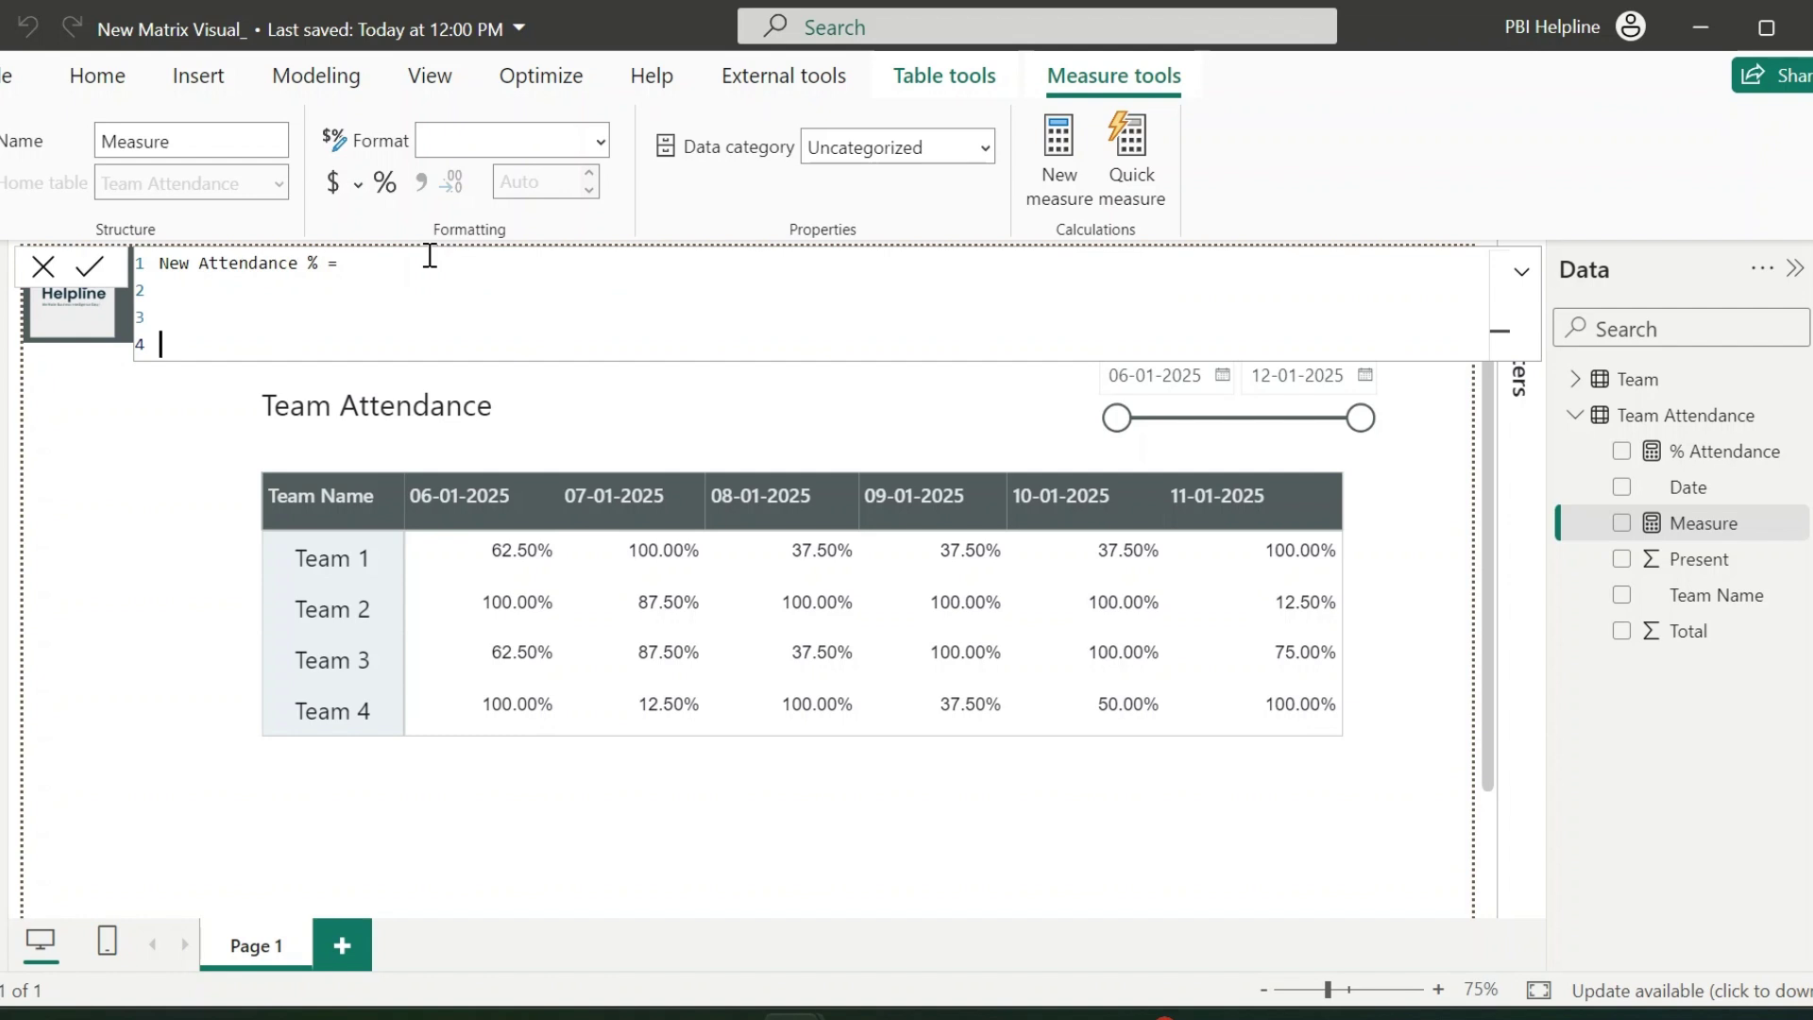
text("data:image/svg+xml;utf8,)
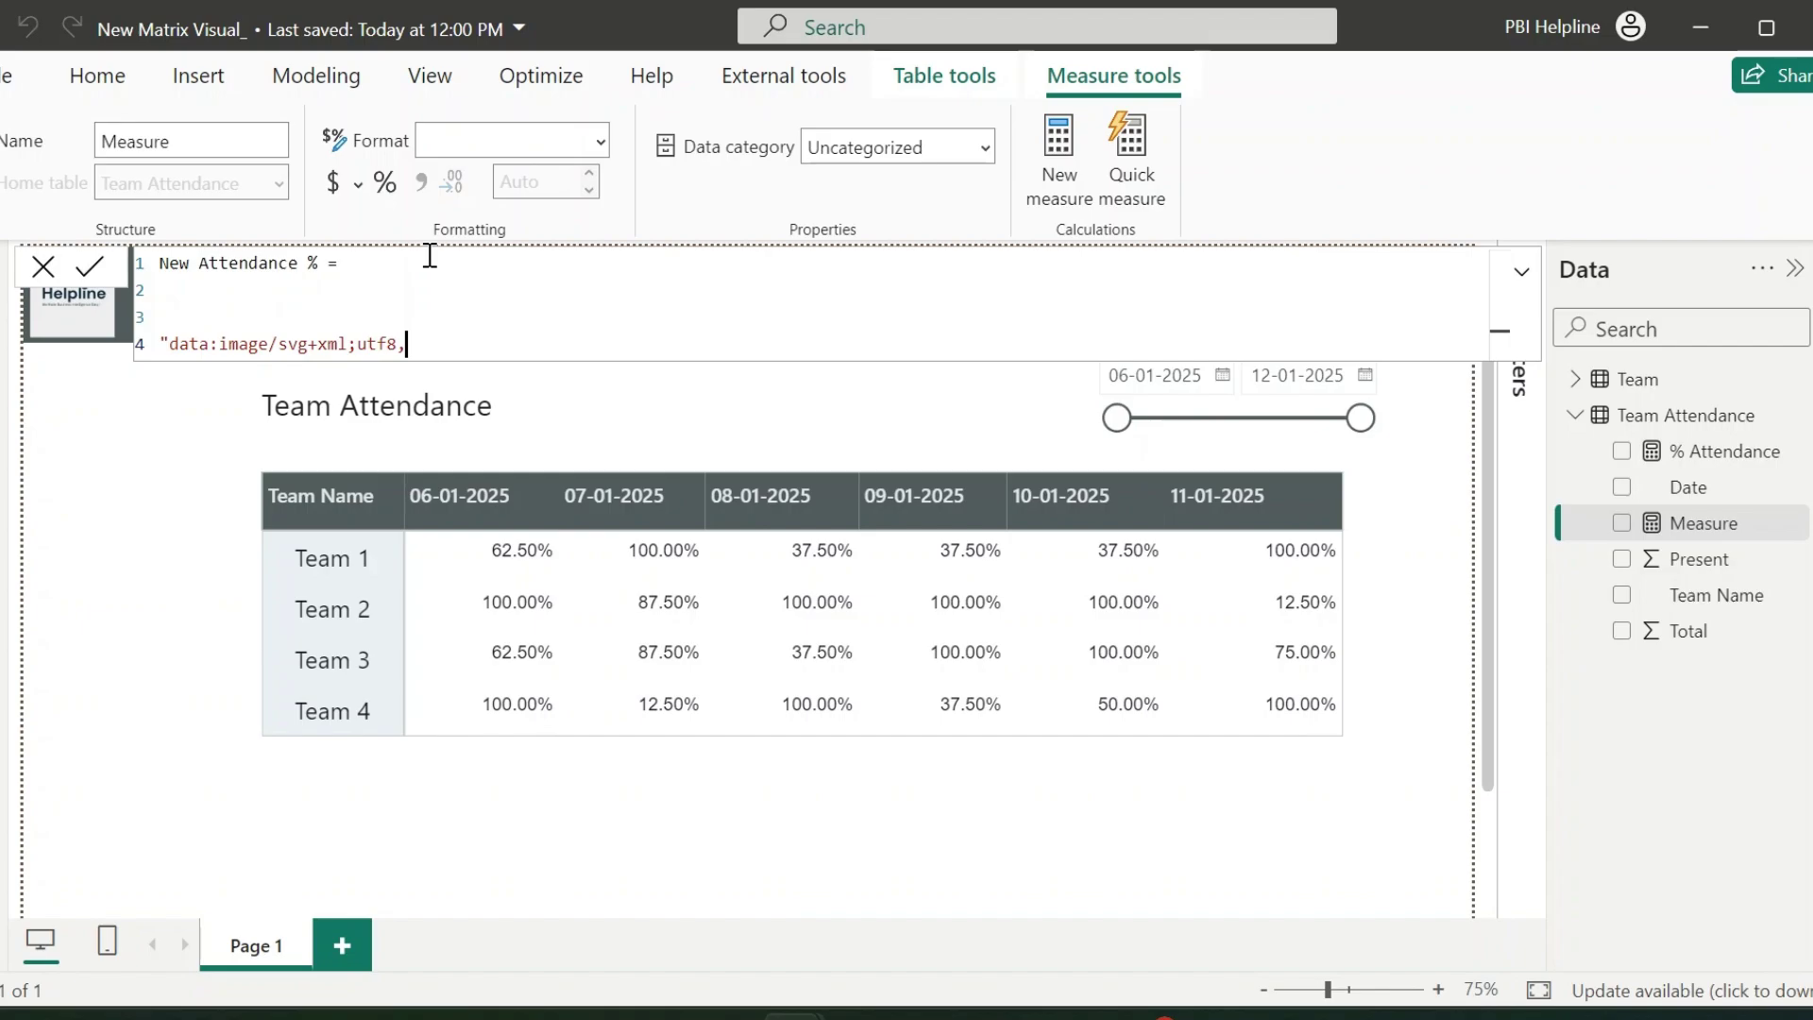
Copy the blue rectangle <svg> example code from W3Schools' SVG Rectangle page.
key(alt+Tab)
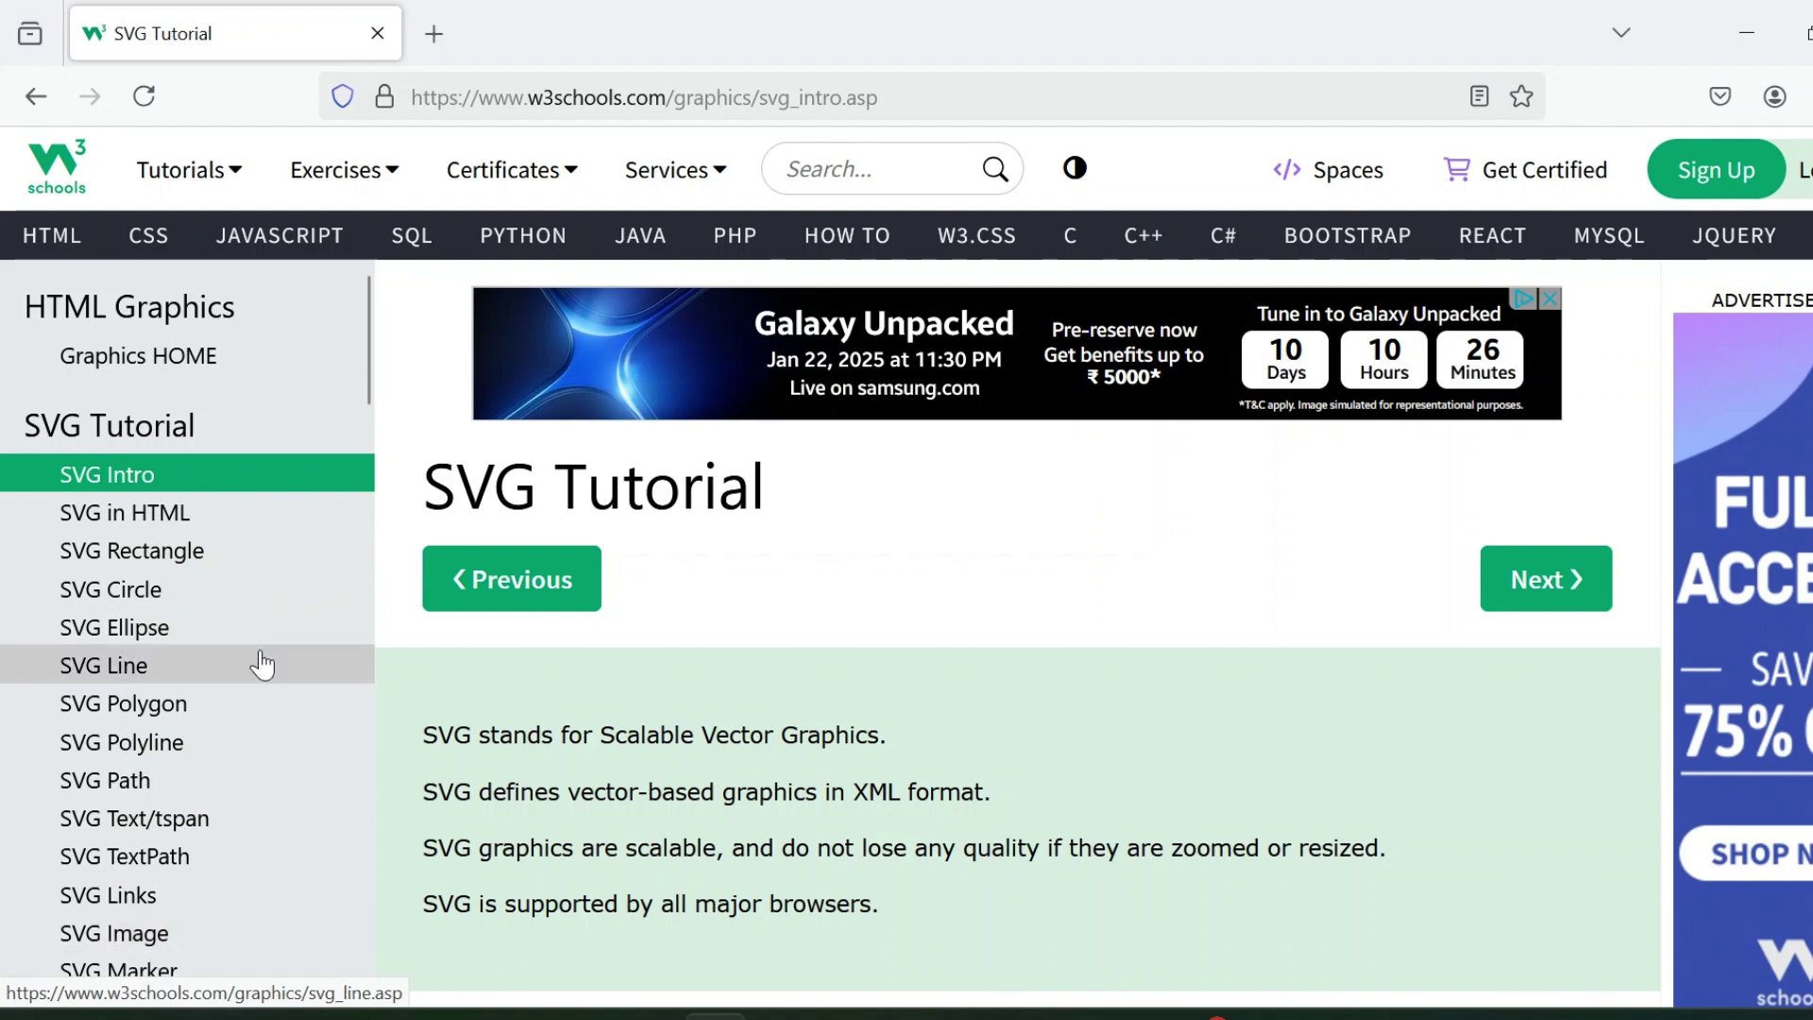
click(213, 571)
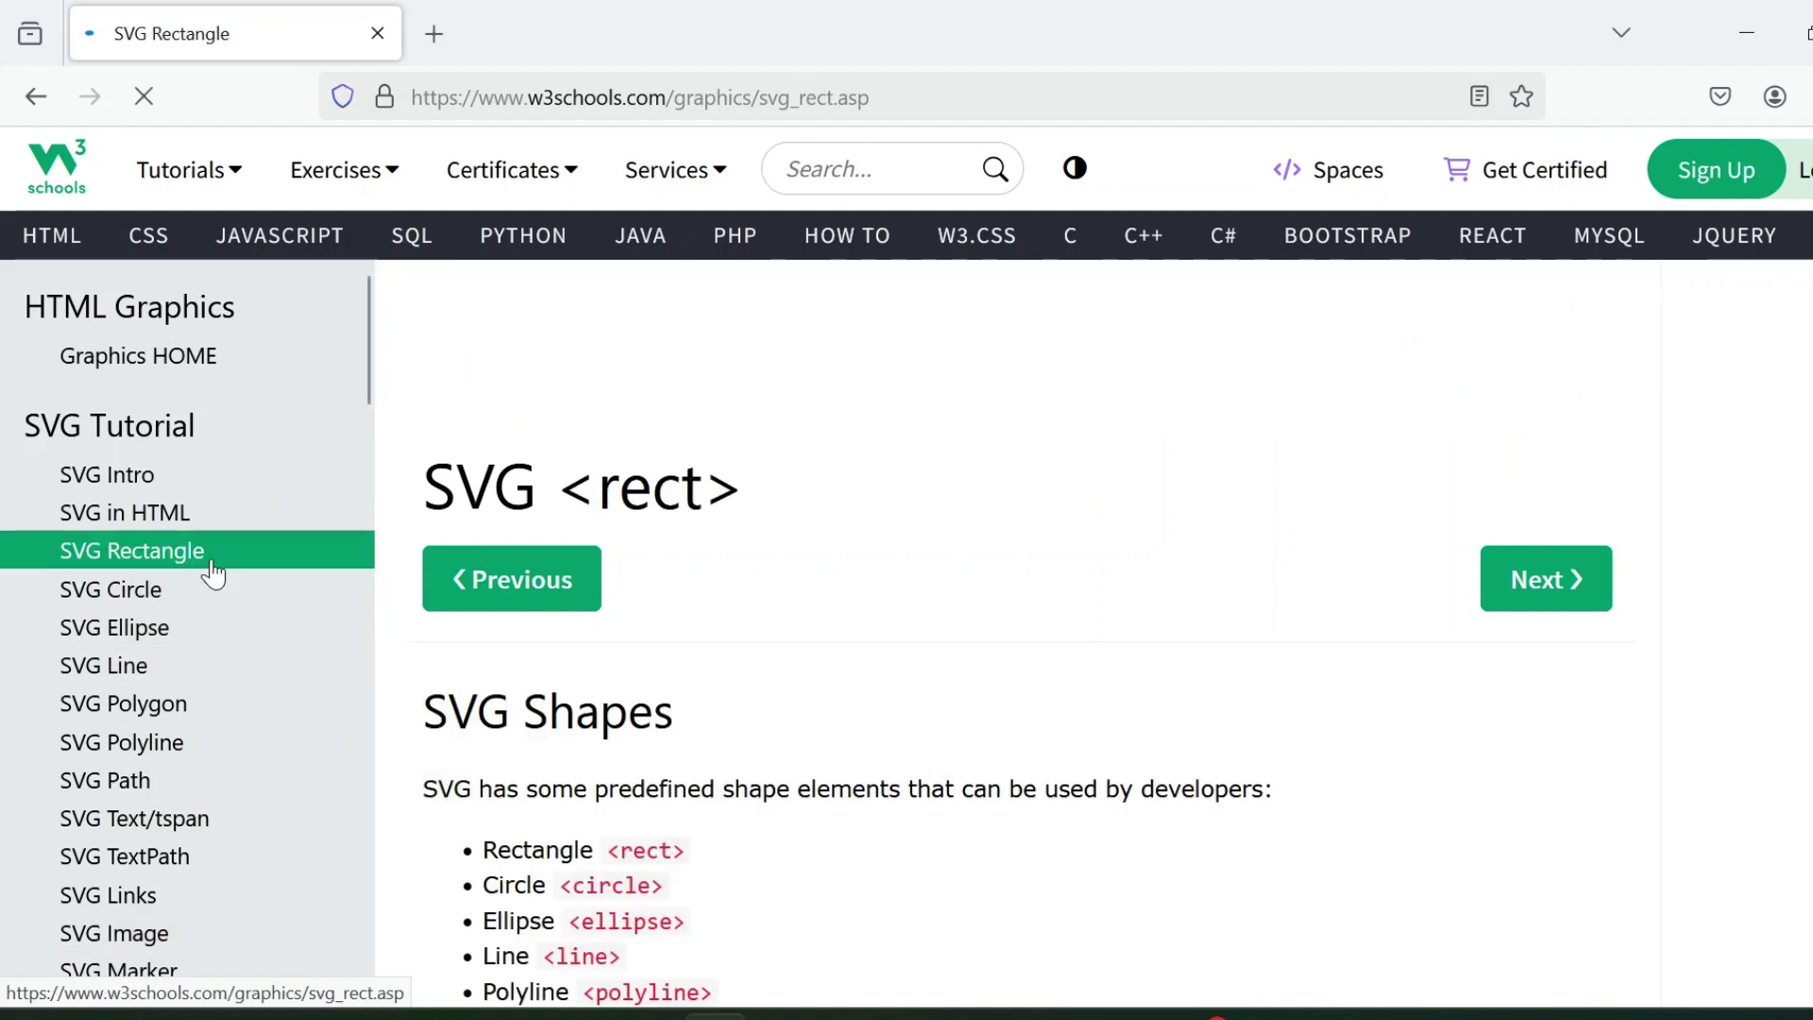
scroll(963, 668, down, 15)
scroll(947, 667, down, 1)
drag(522, 700, 443, 645)
key(ctrl+c)
Paste the SVG rectangle code into the New Attendance % formula and commit the measure.
key(alt+Tab)
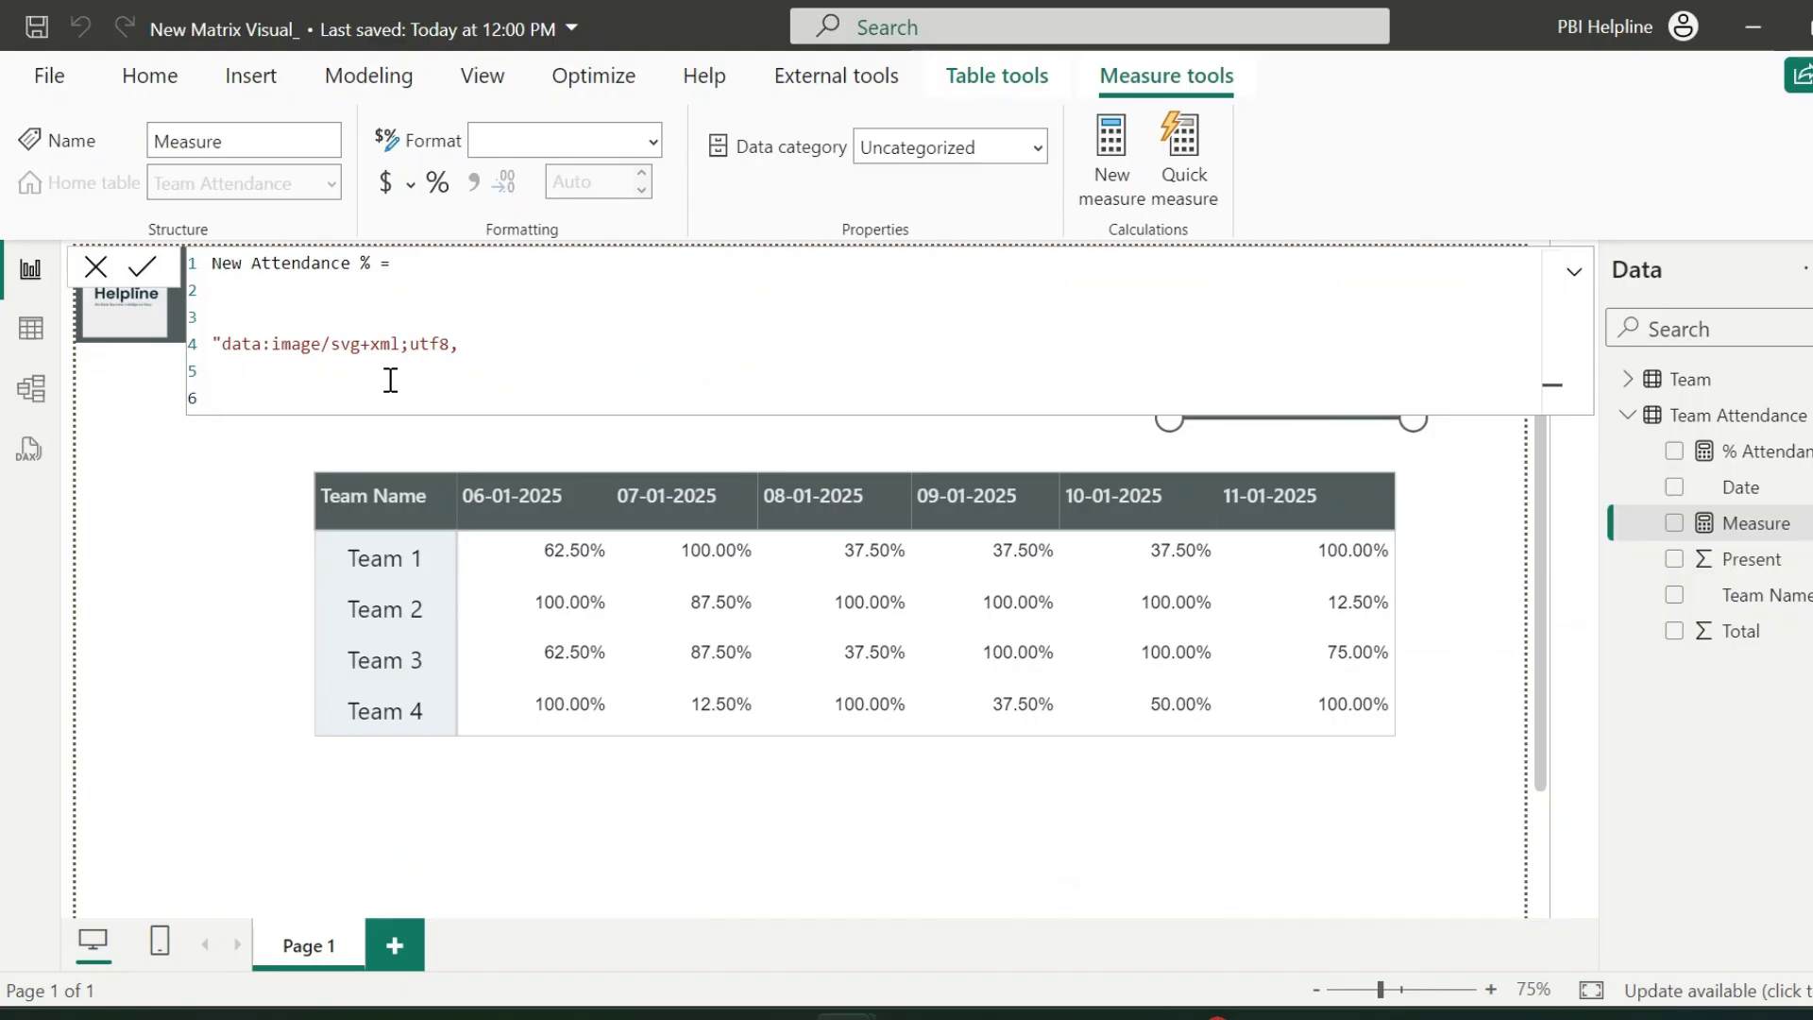
key(ctrl+v)
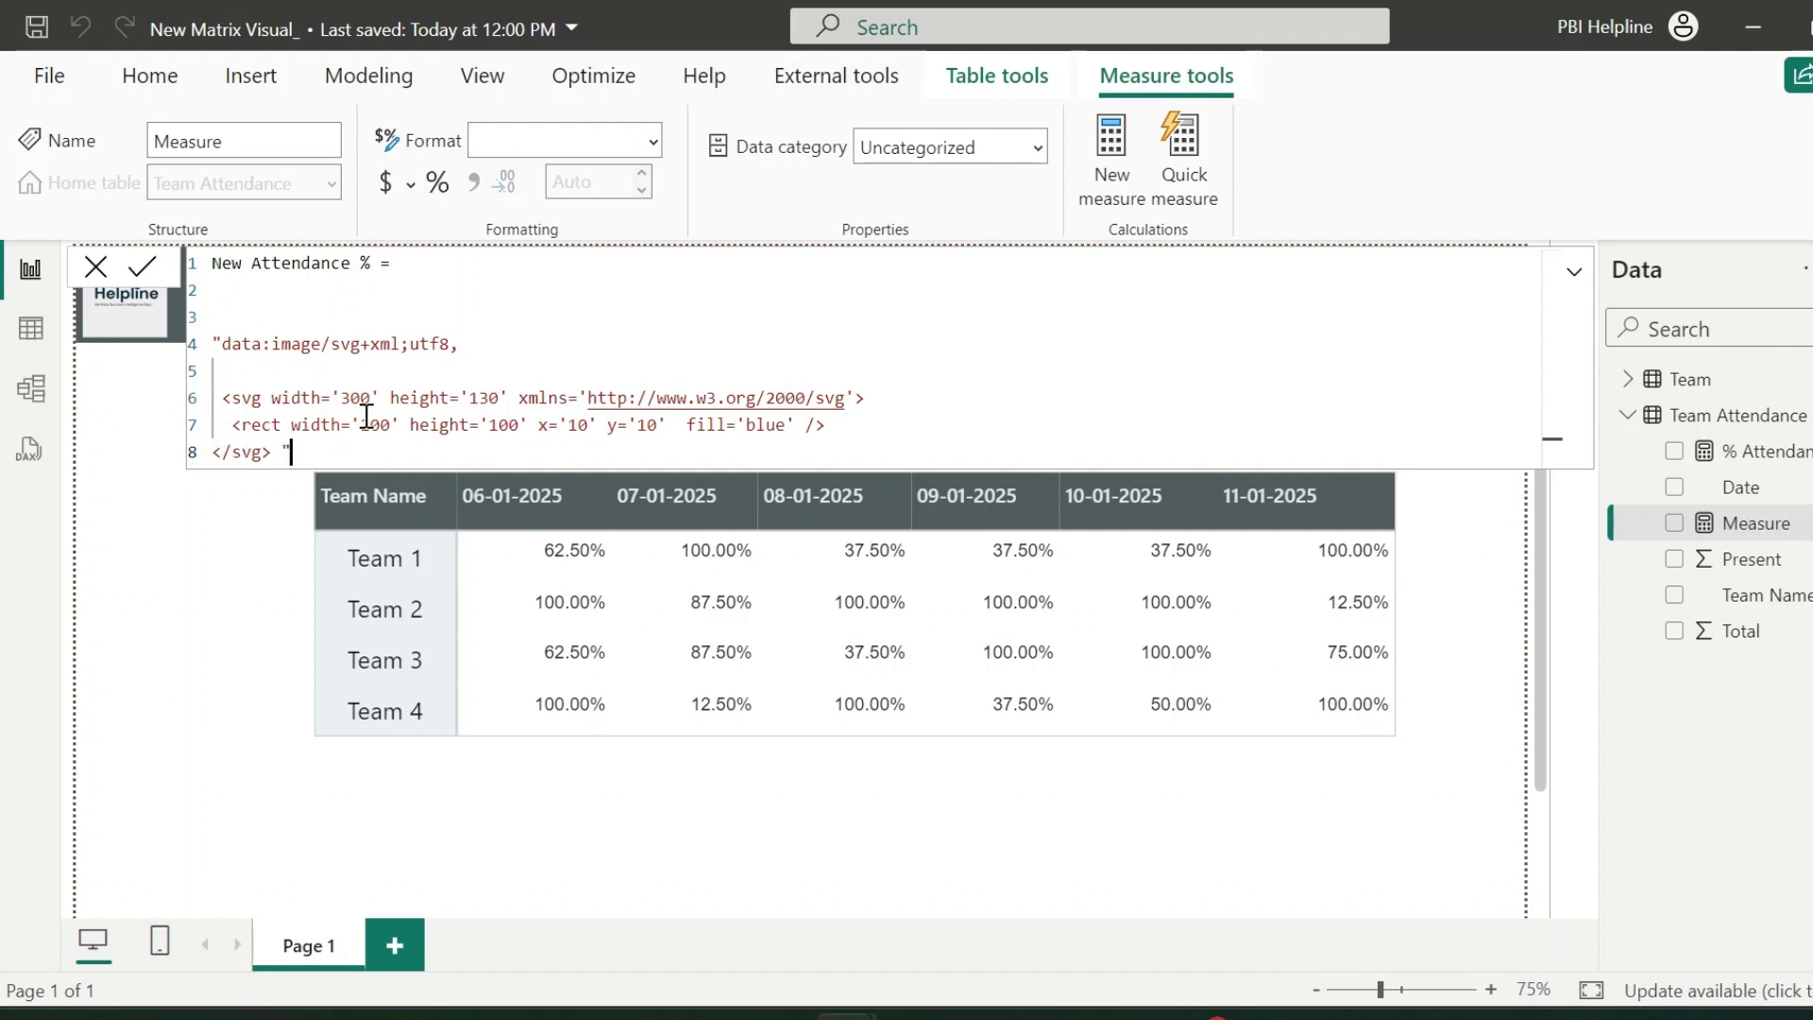
click(143, 268)
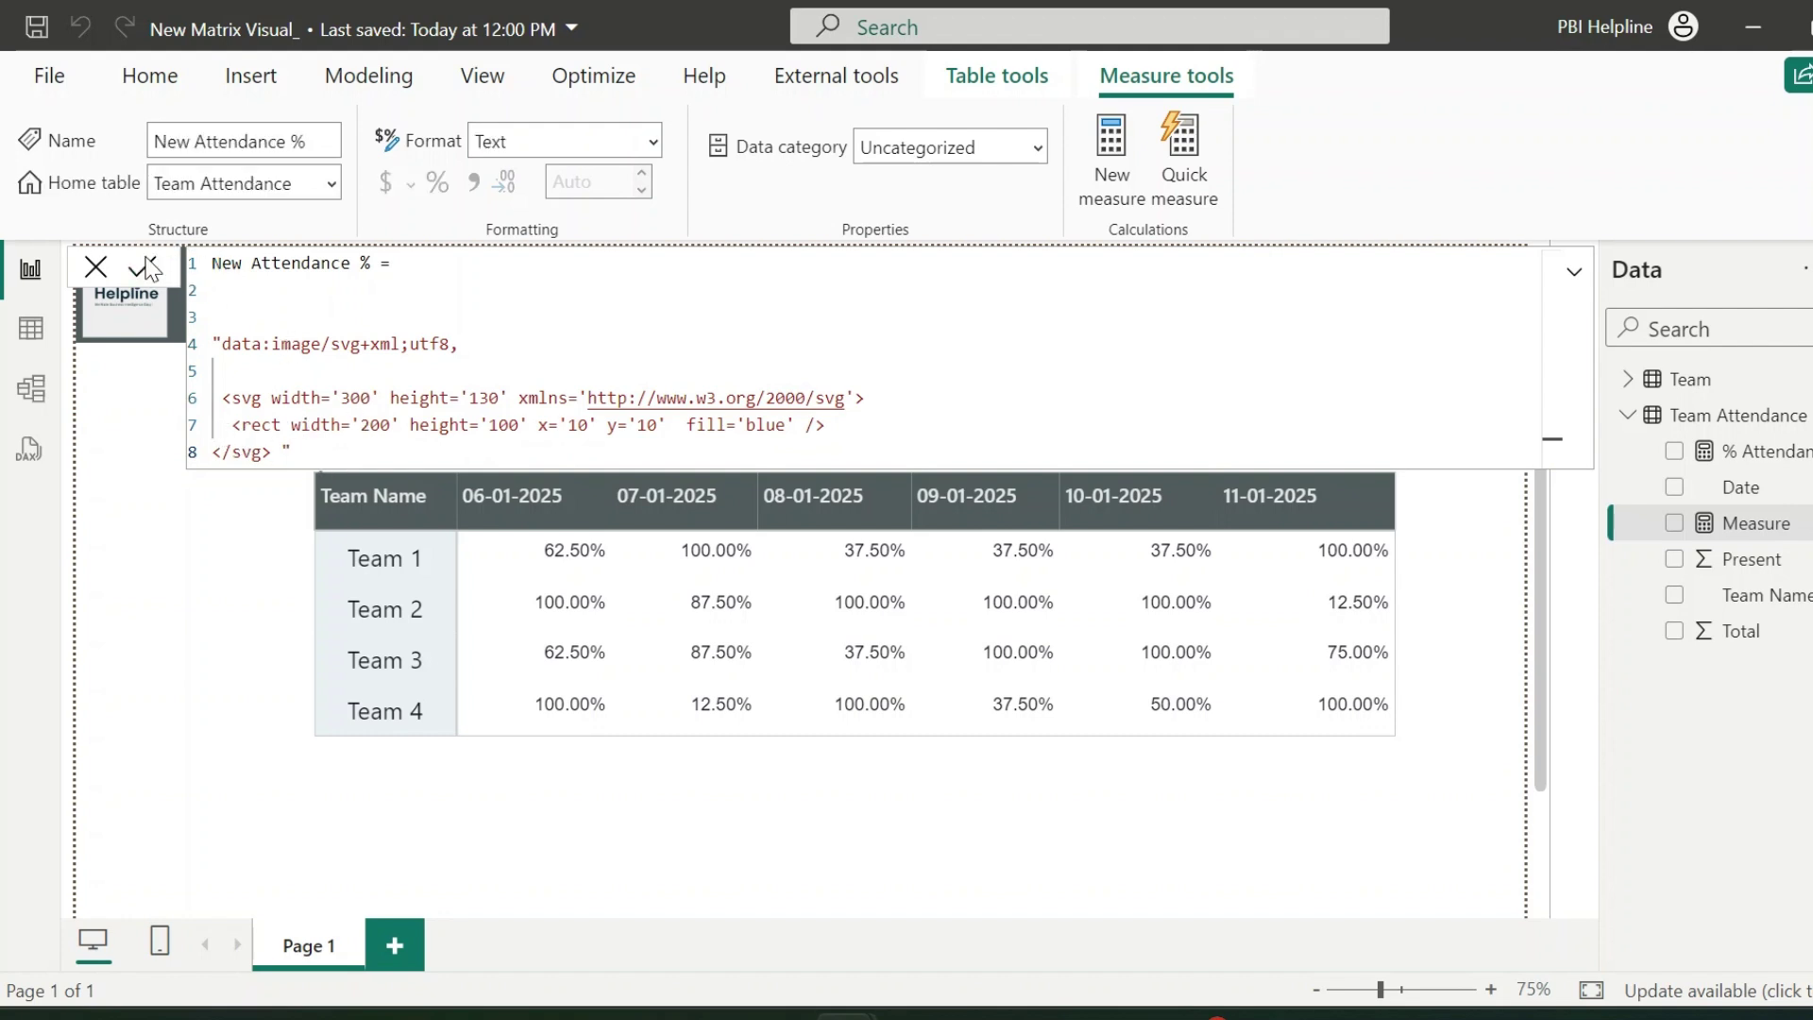
Replace % Attendance with New Attendance % in the Team Attendance matrix values.
click(1321, 774)
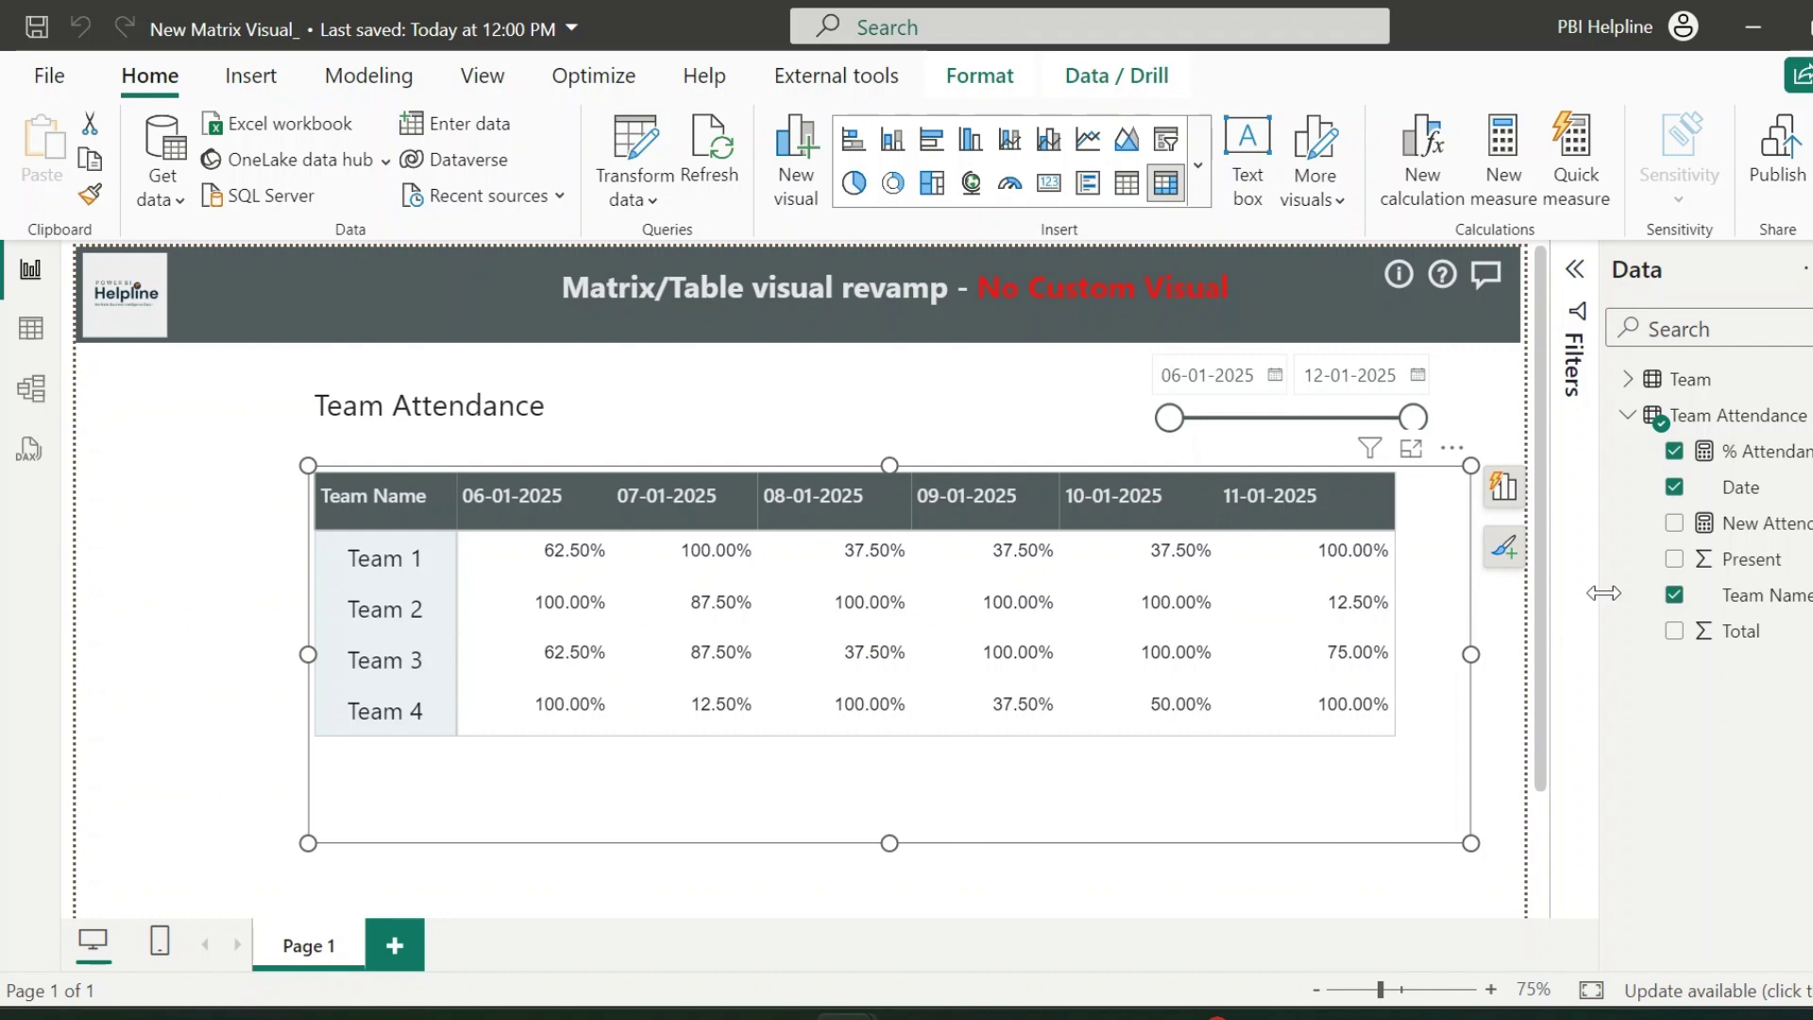
click(1674, 451)
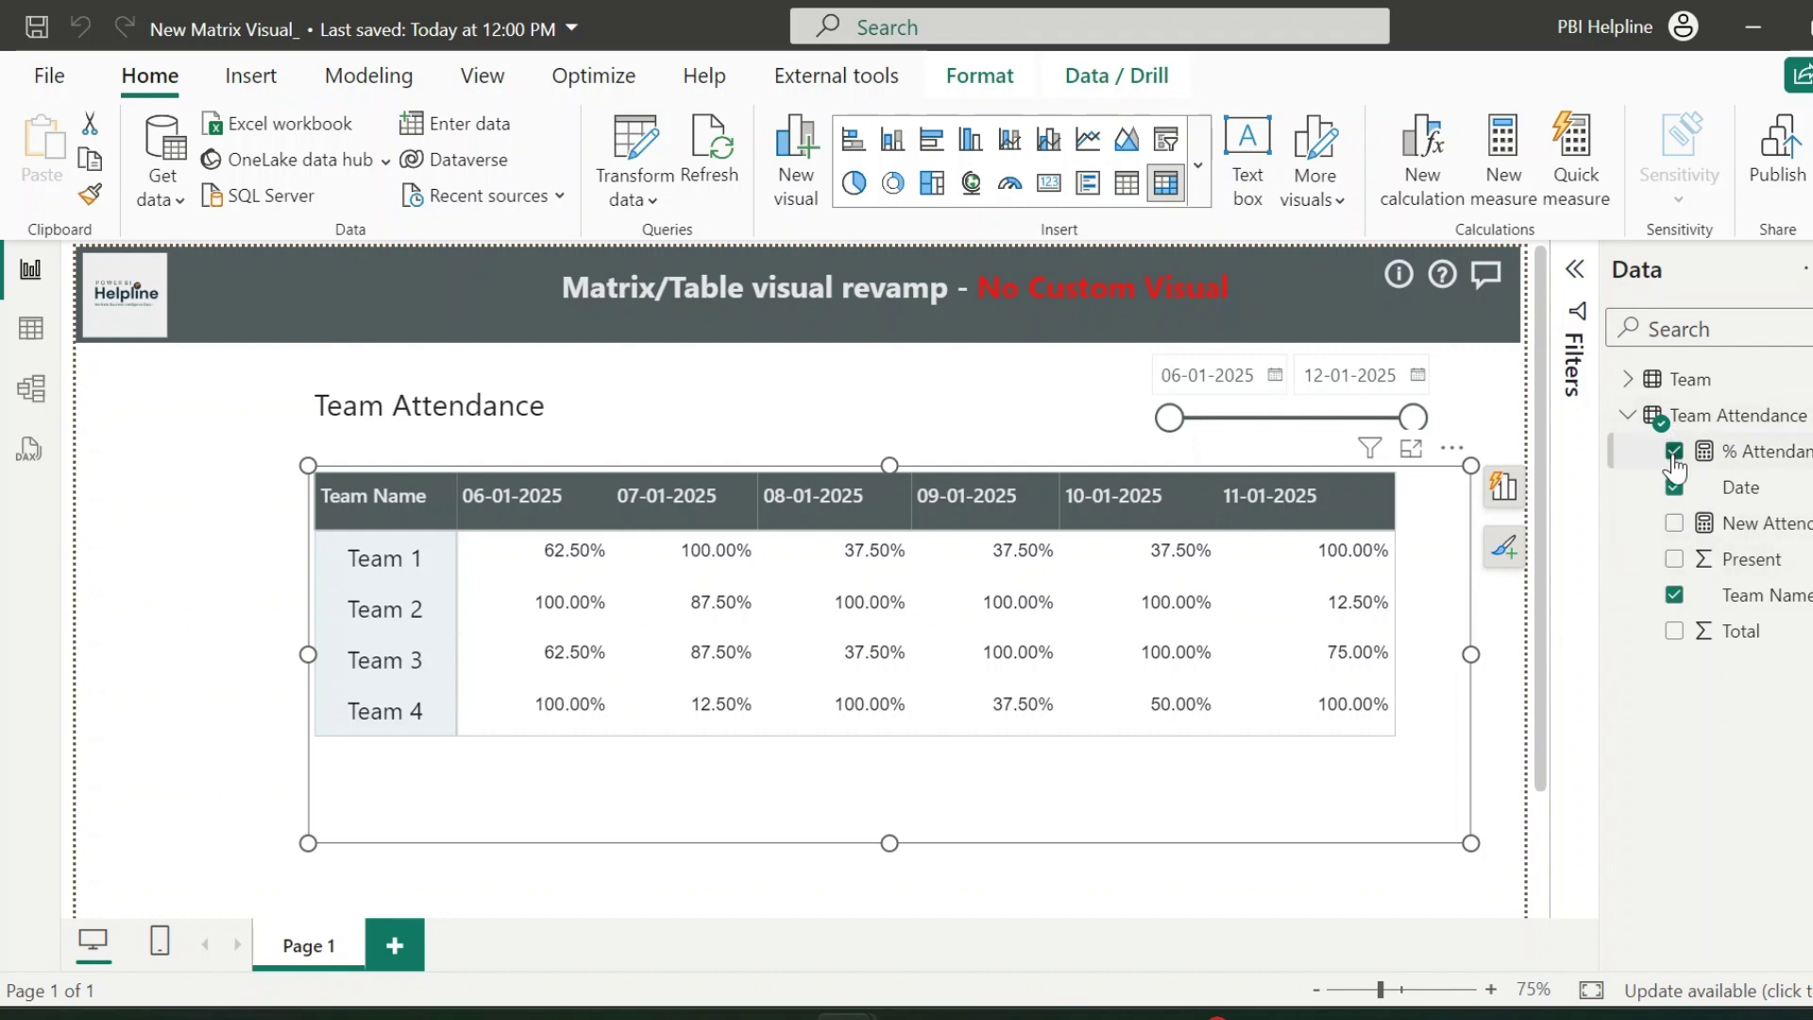
click(1674, 523)
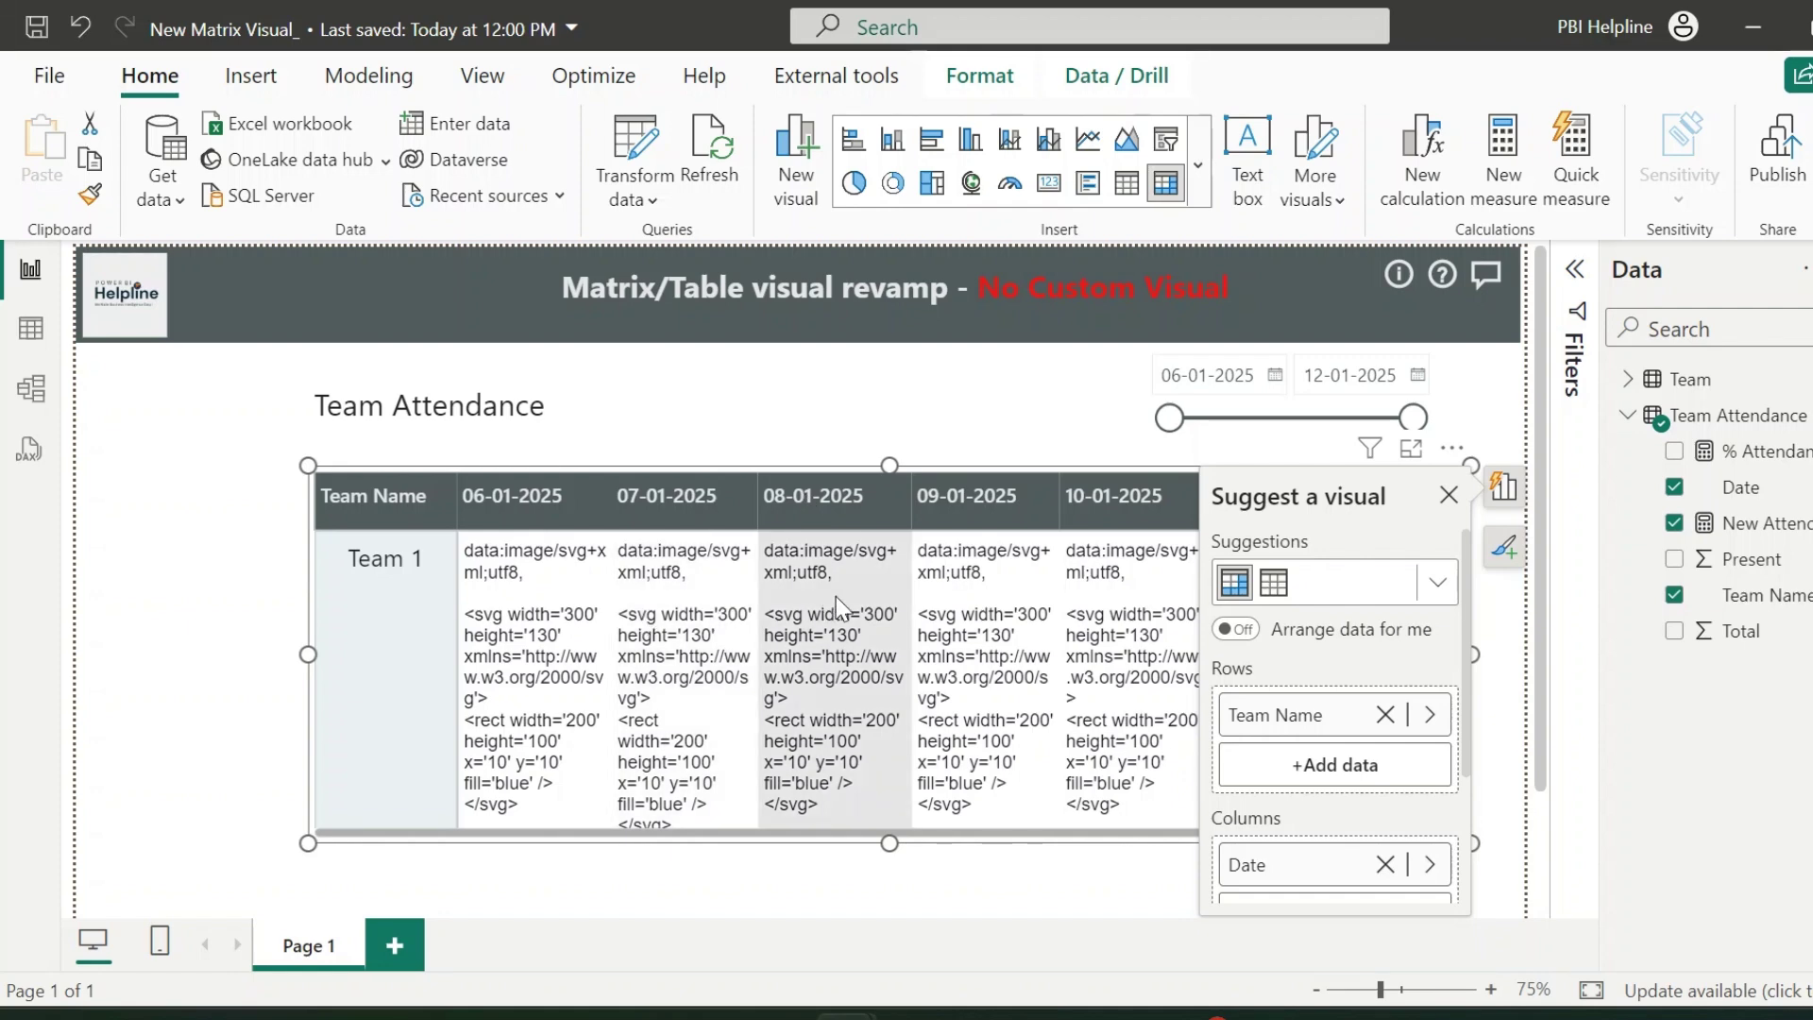
Set the New Attendance % measure's data category to Image URL.
click(1775, 525)
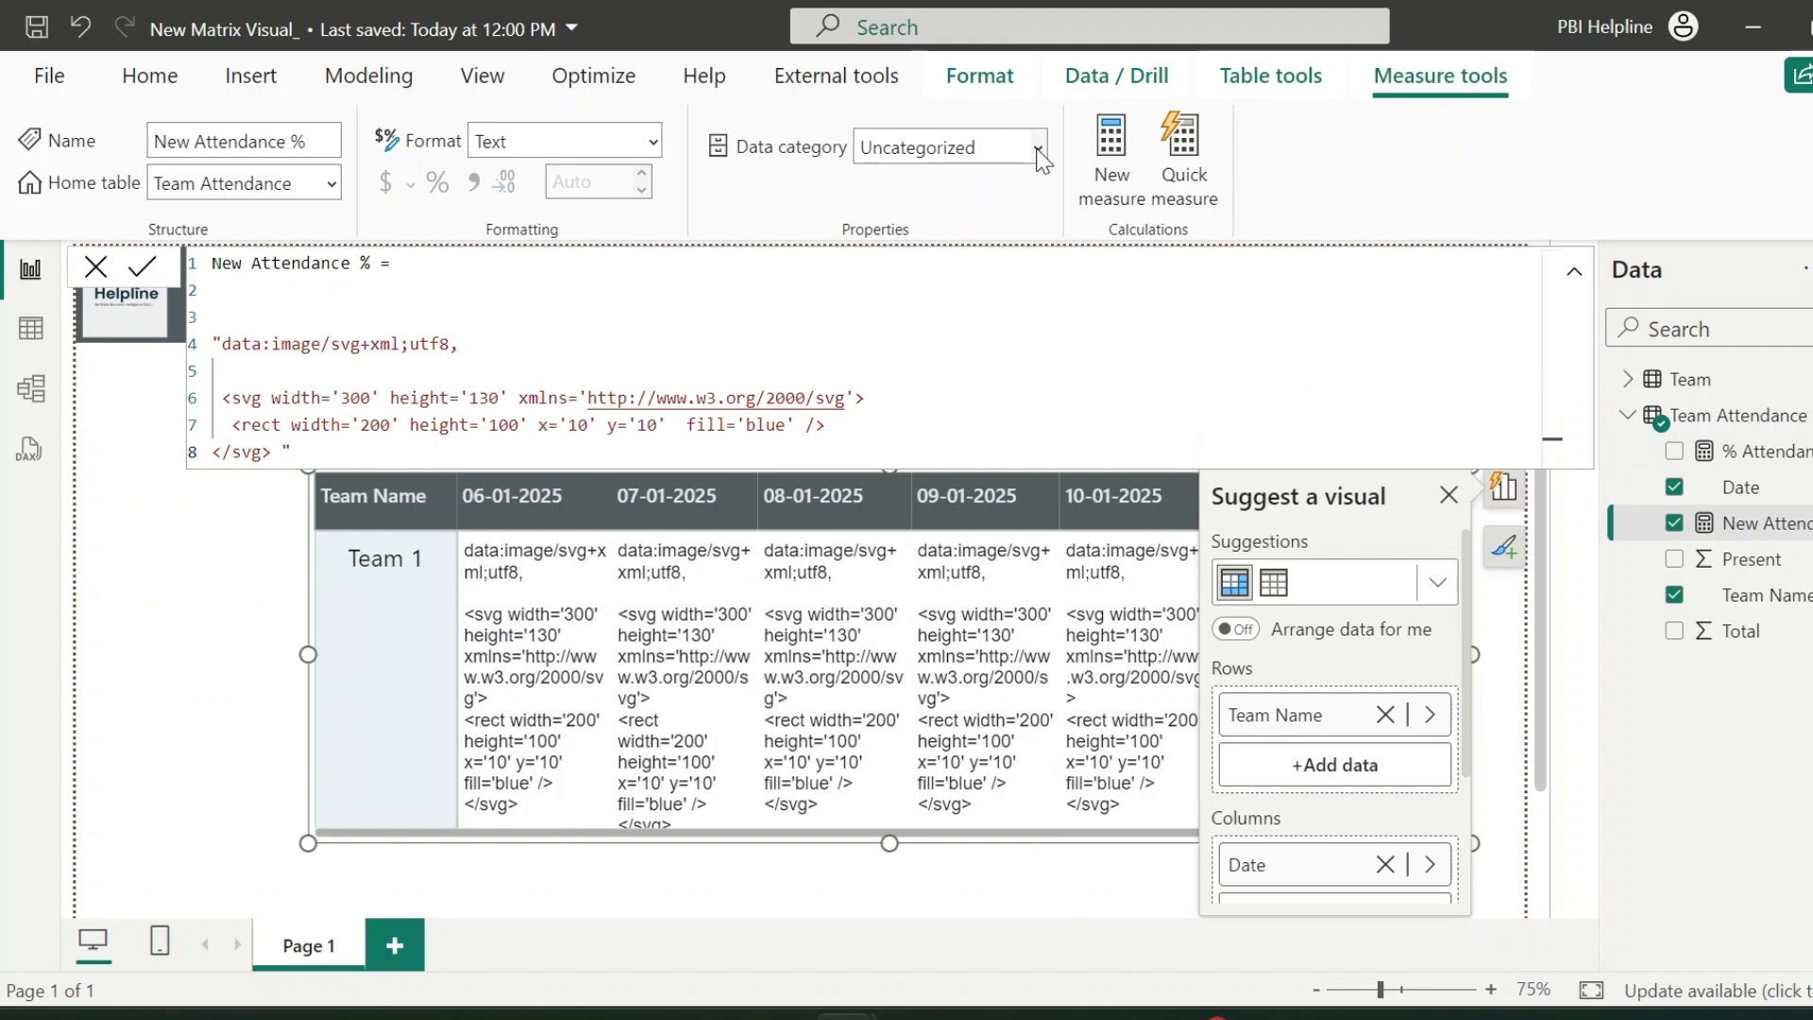
click(1036, 148)
click(920, 710)
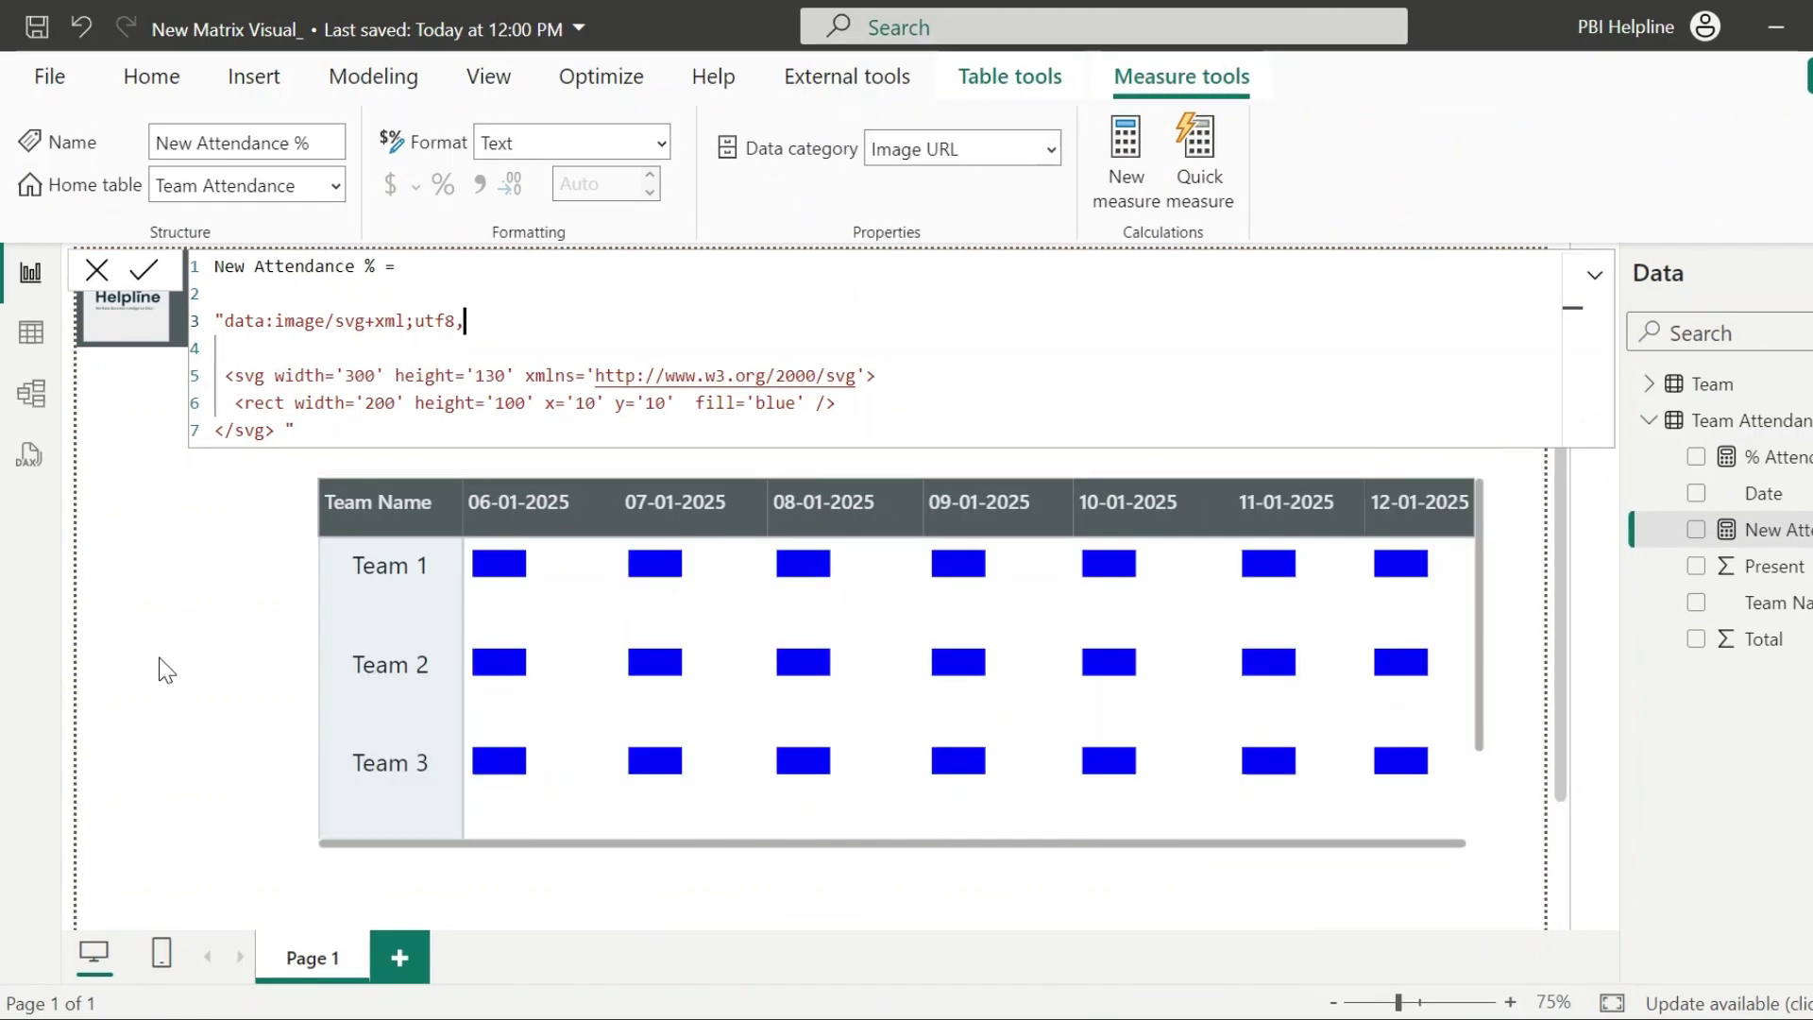
Change the SVG width and height to 700.
double_click(359, 375)
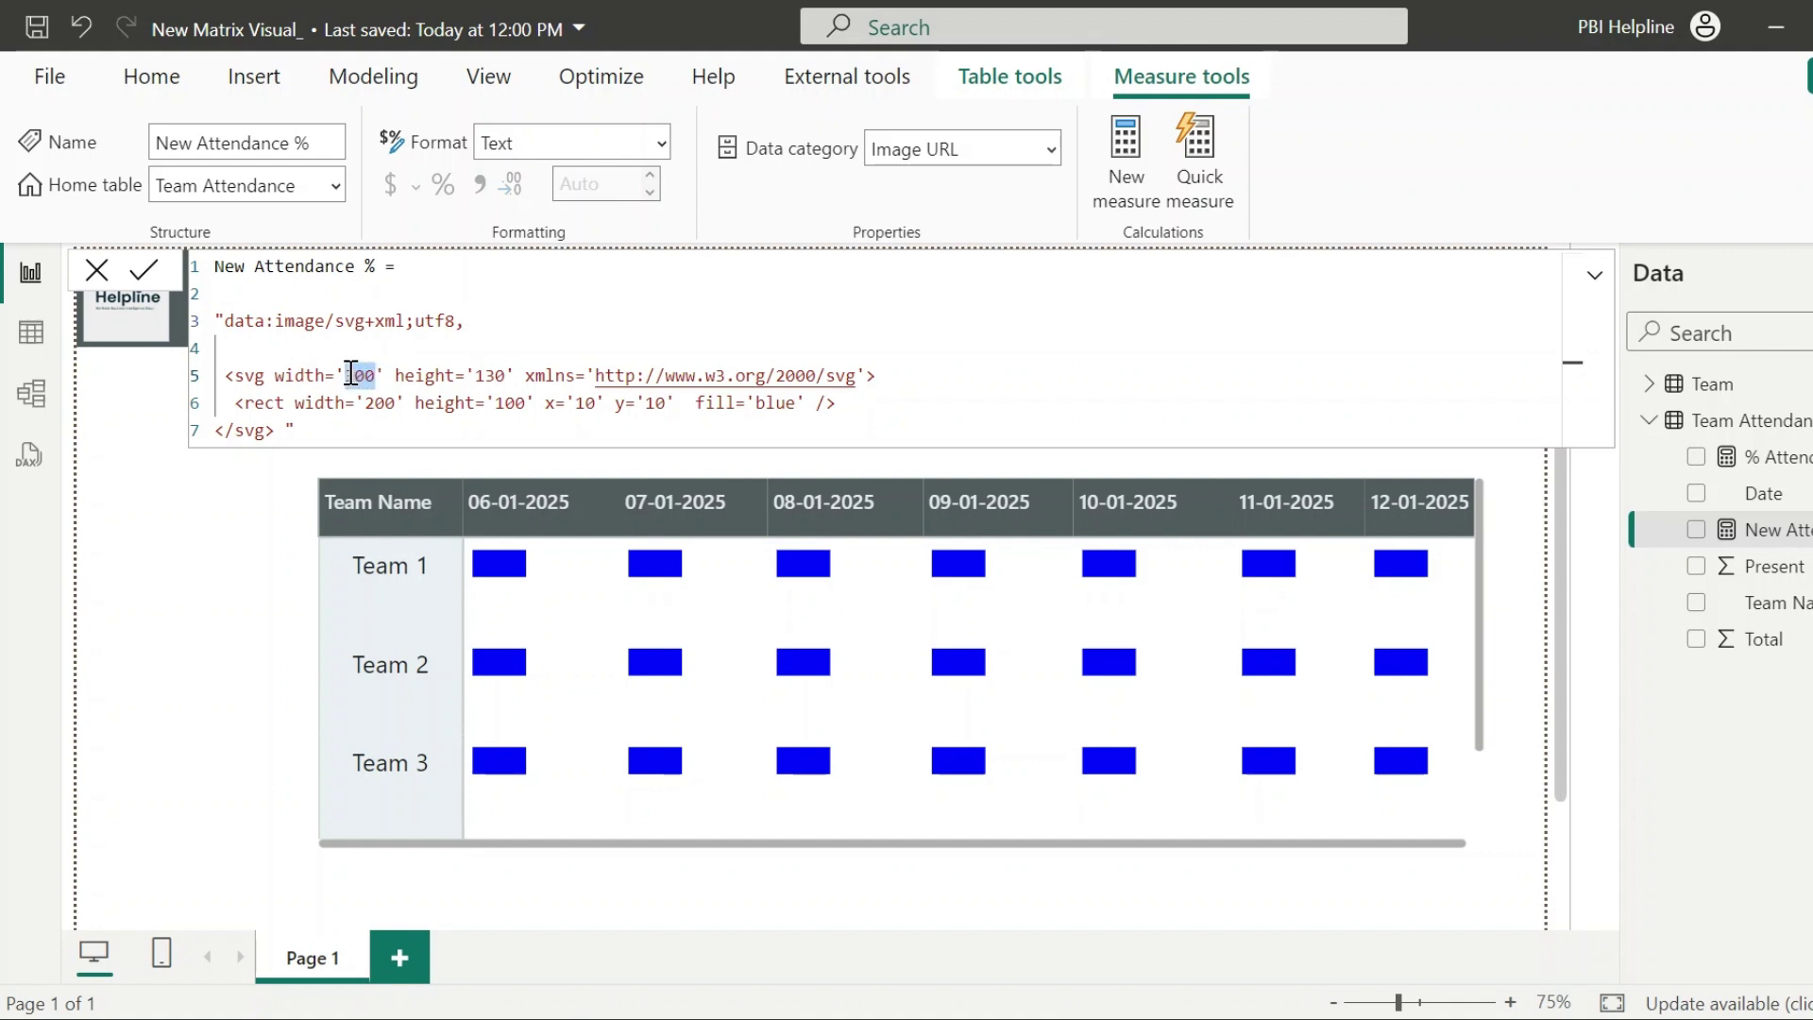
text(700)
double_click(483, 375)
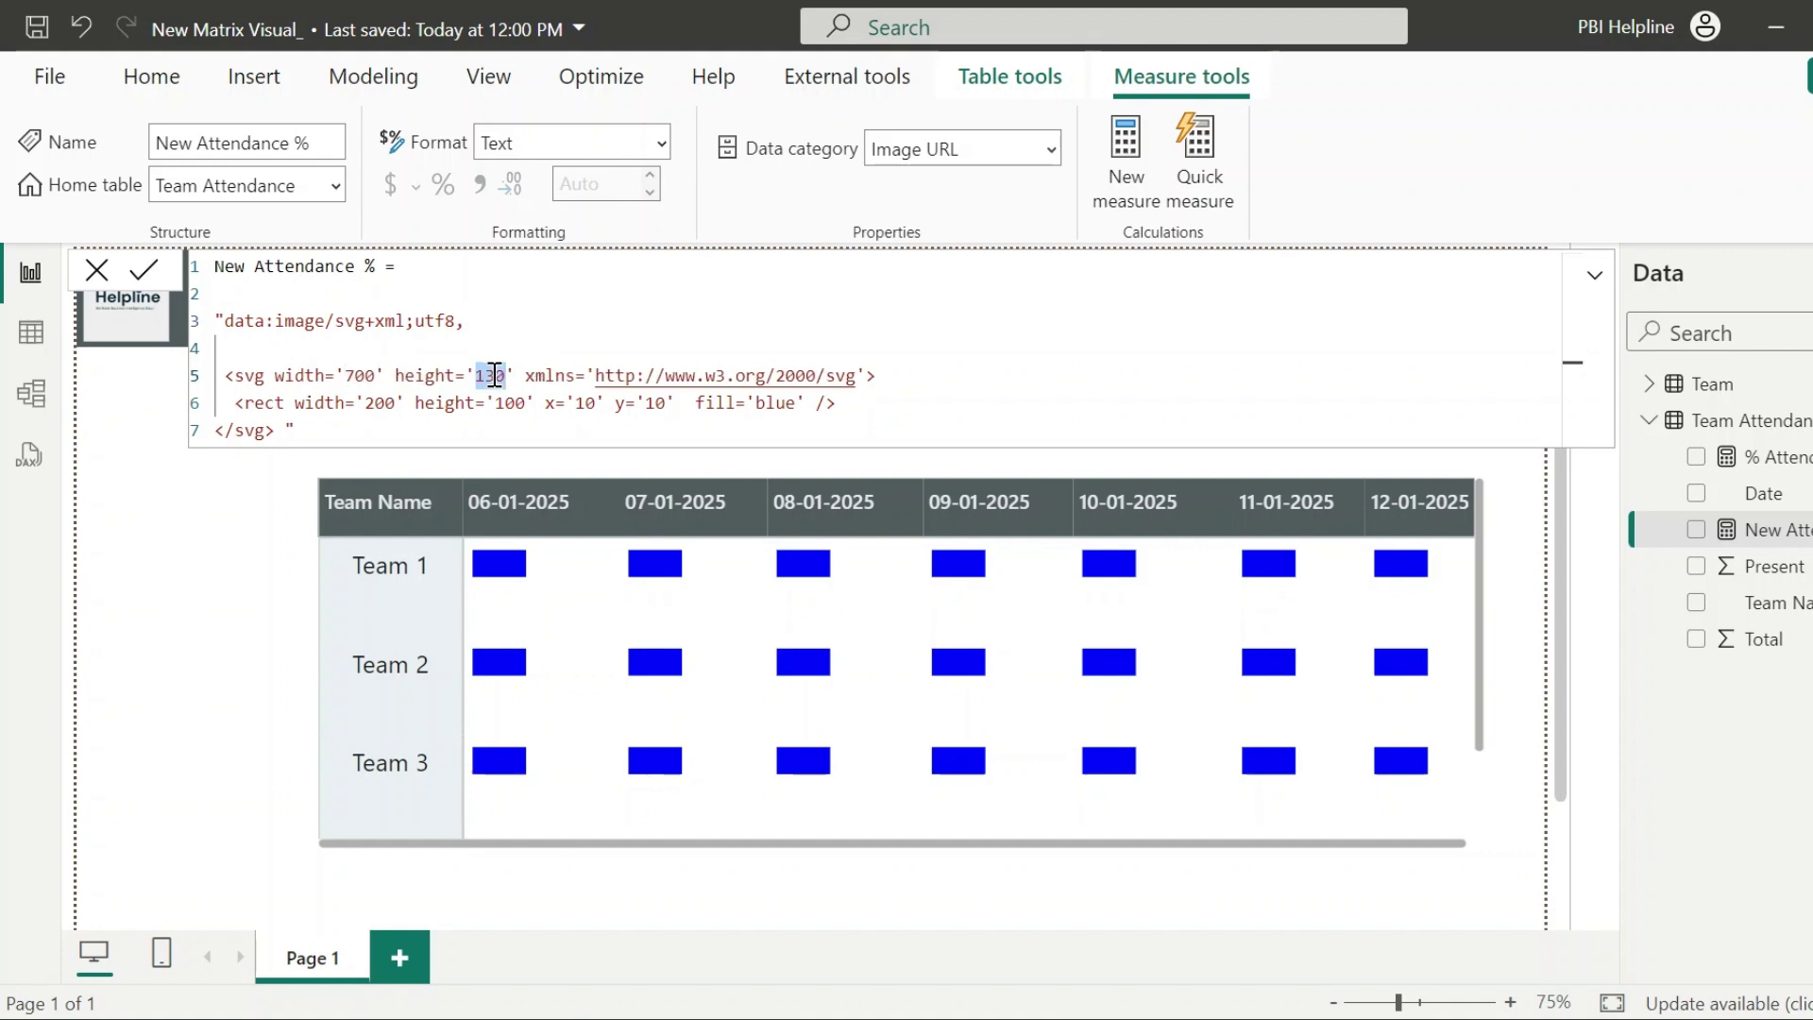
text(700)
Add VAR _barwidth returning "700" when SUM of Total is blank, else "50".
click(416, 267)
key(Return)
key(Return)
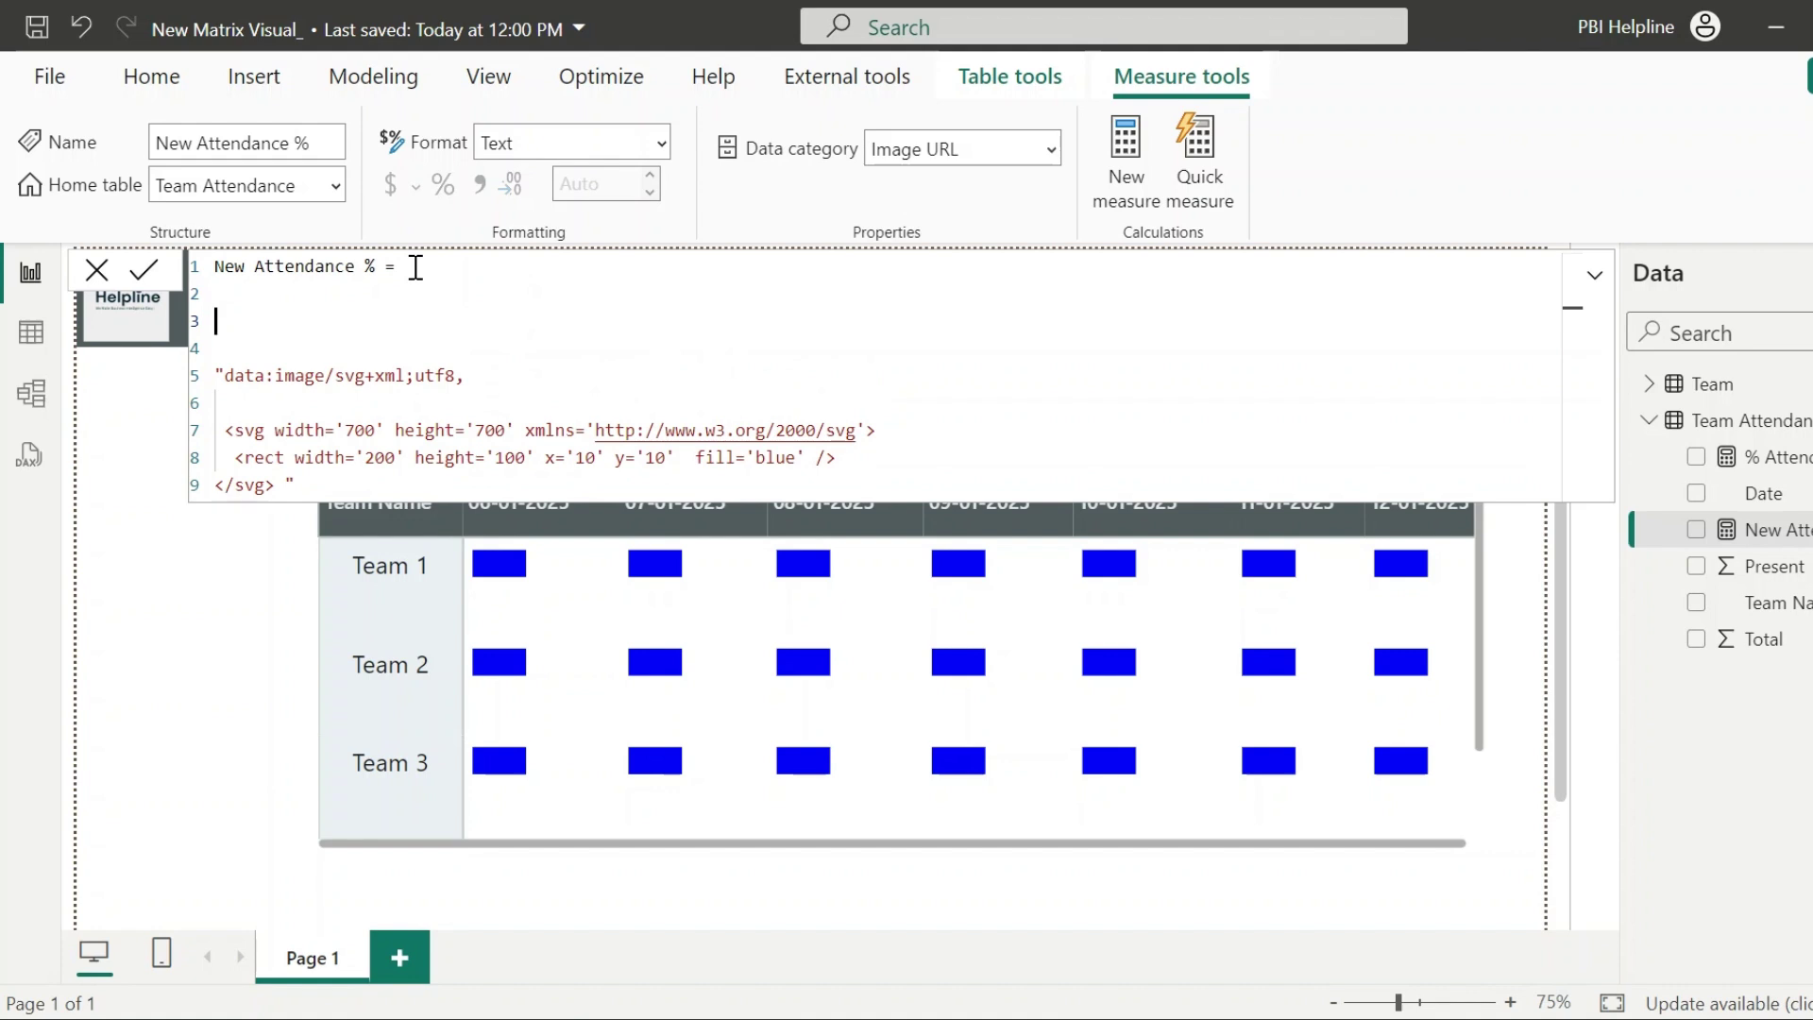
text(VAR _barwidth = ")
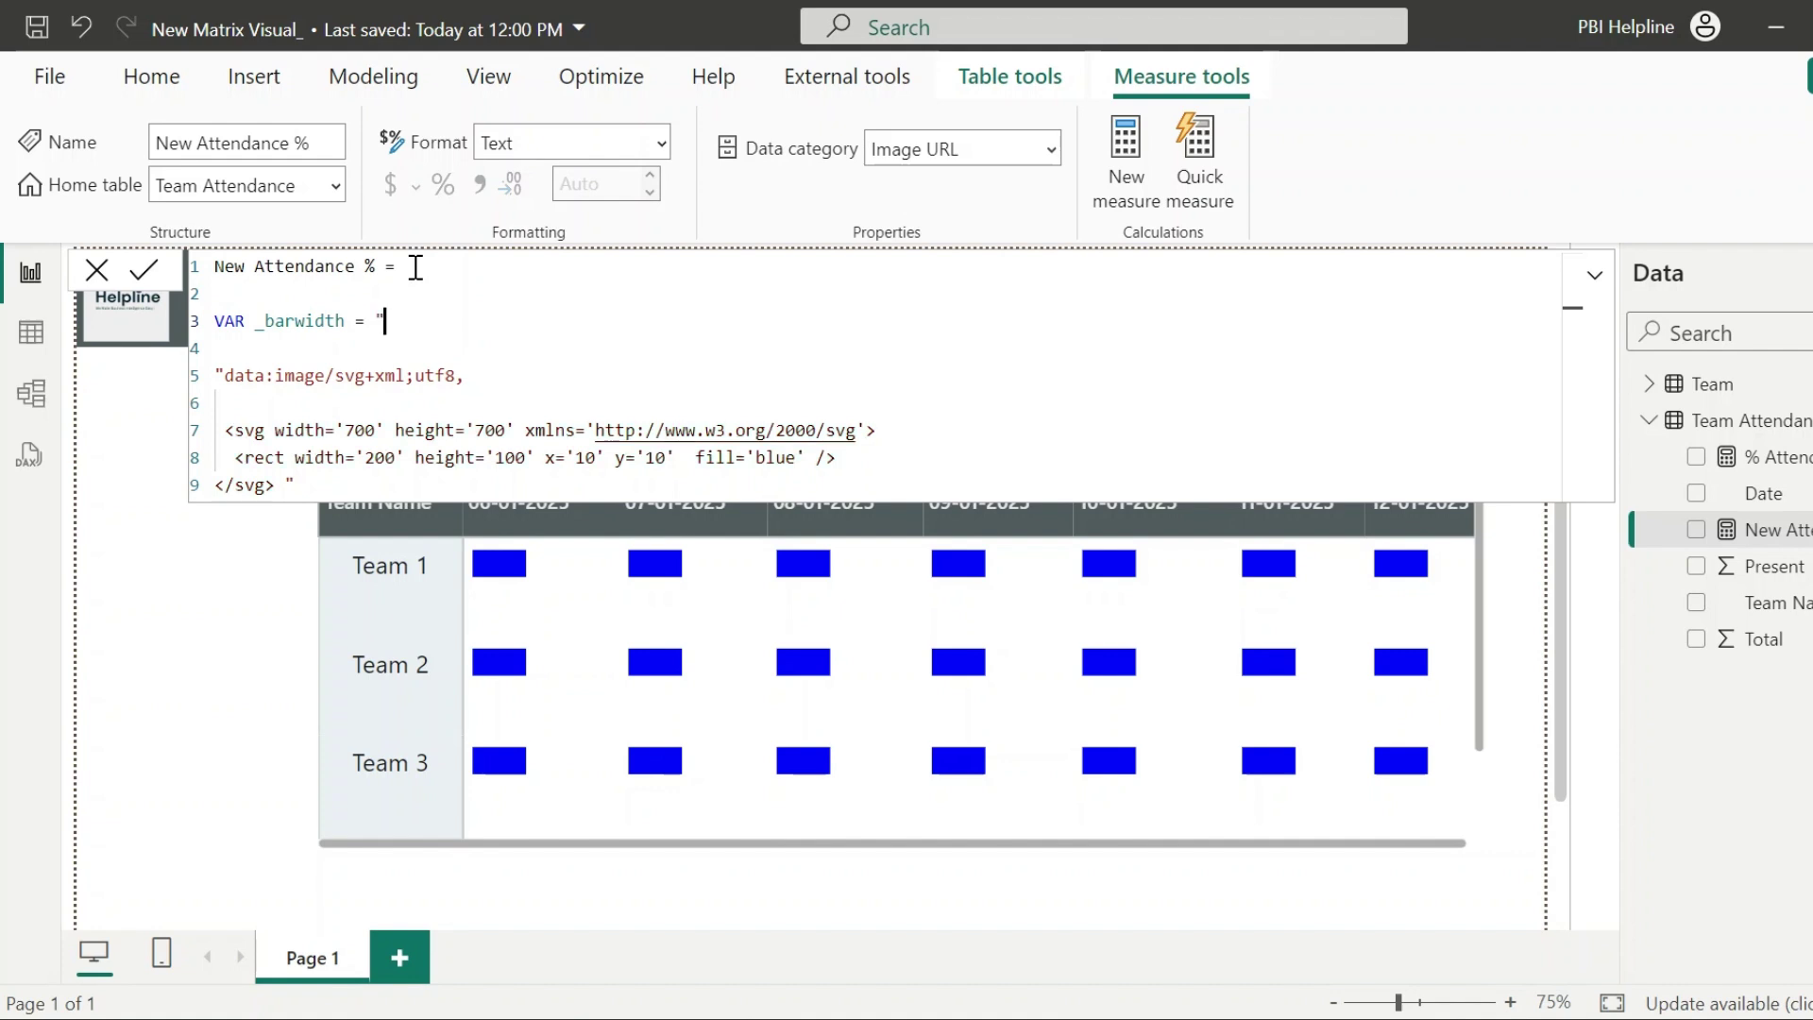
text('" & if)
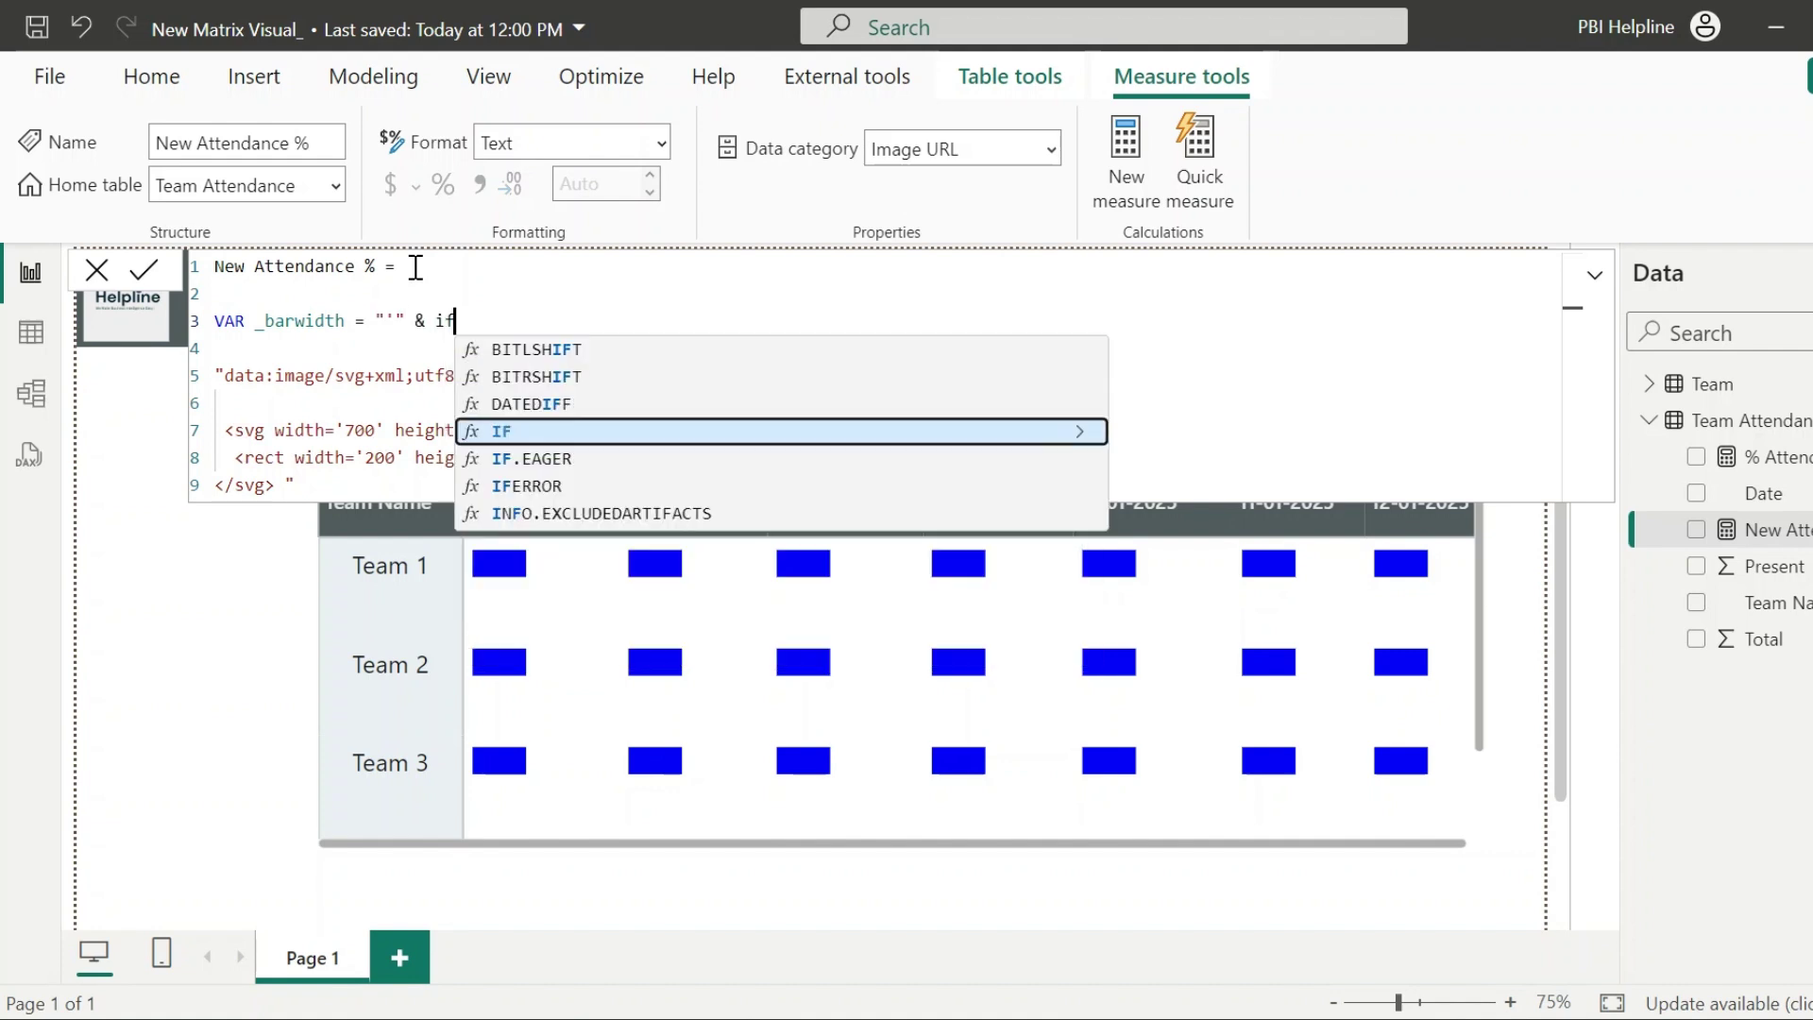
key(Tab)
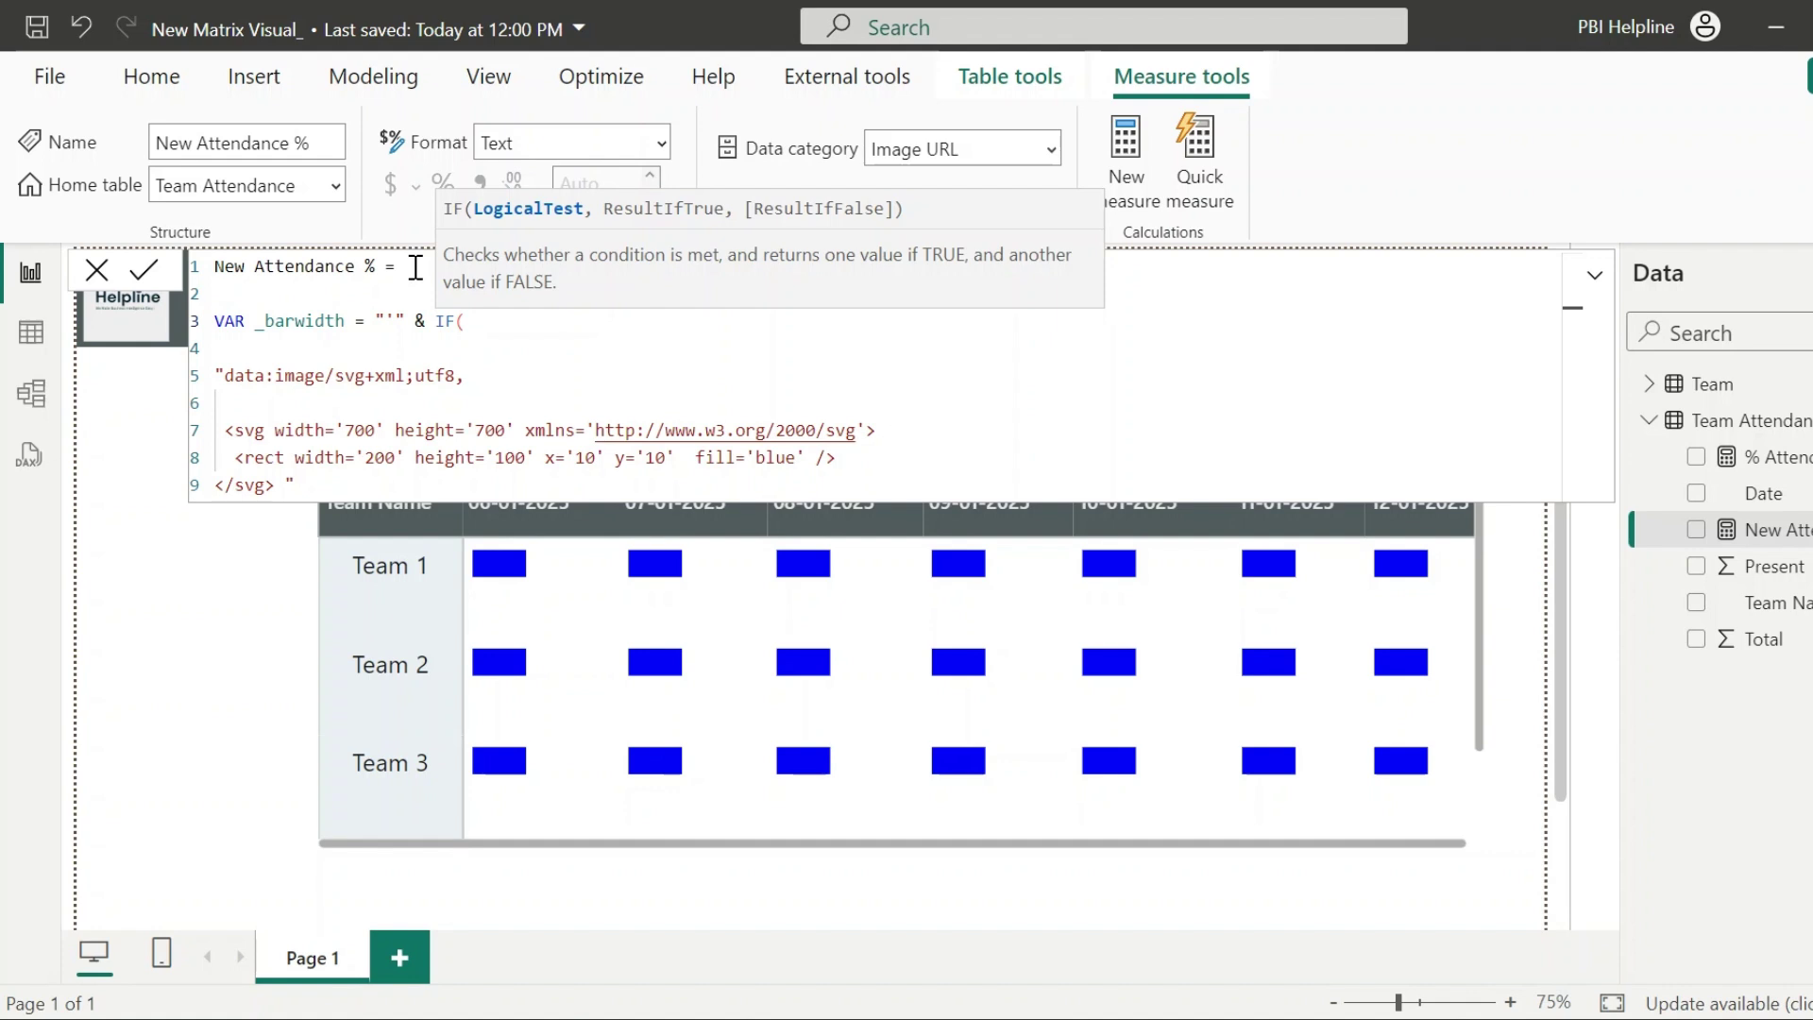
text(sum)
key(Tab)
text(tot)
key(Tab)
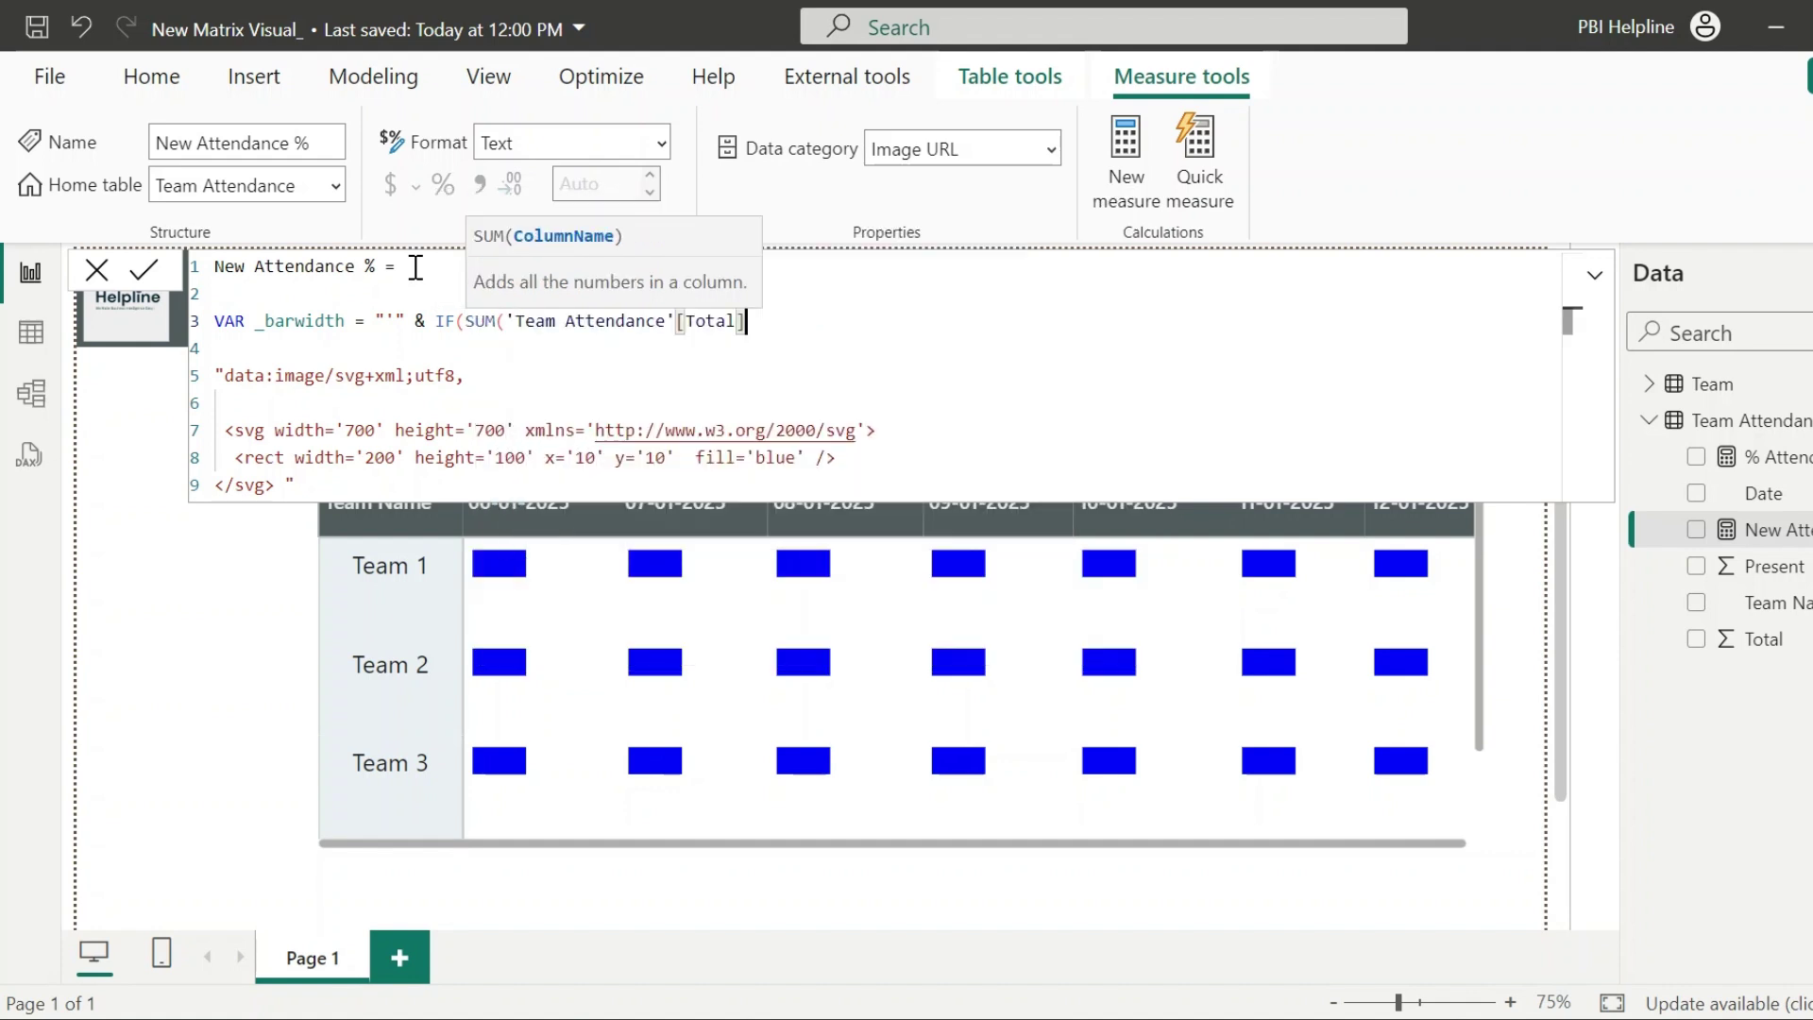
text() = bl)
key(Tab)
text(), ")
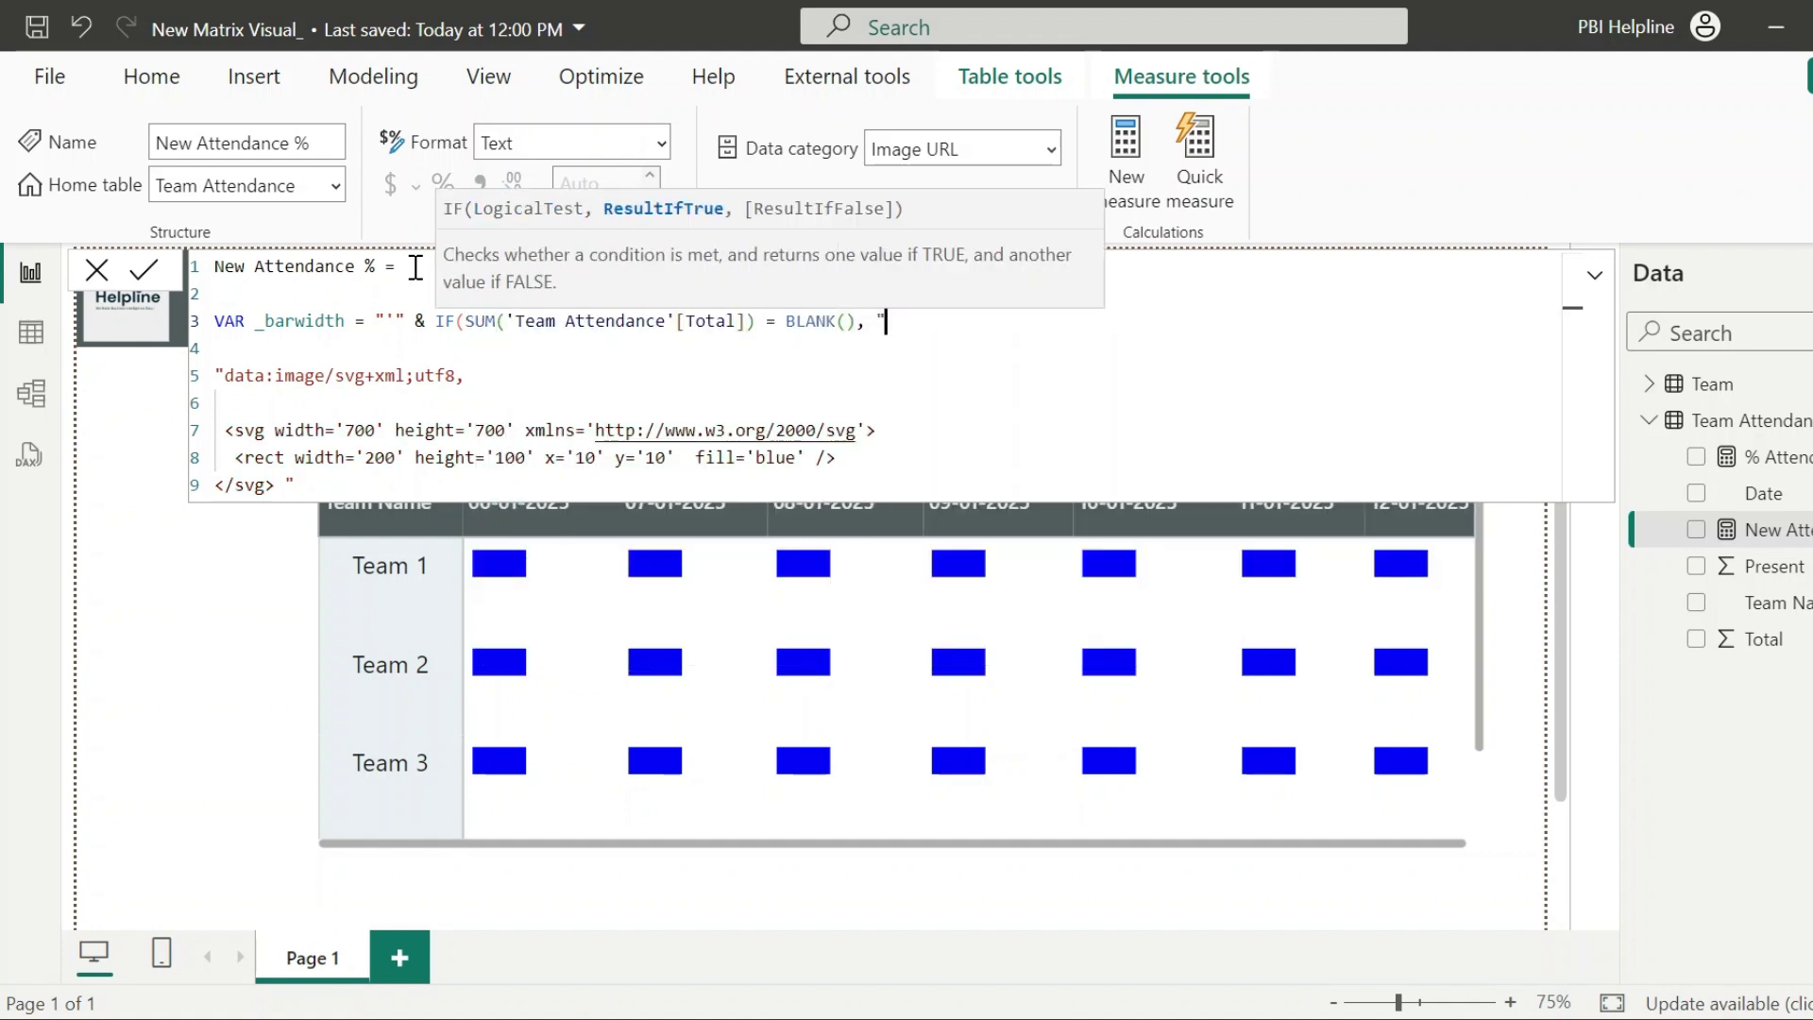
text(700", "50"))
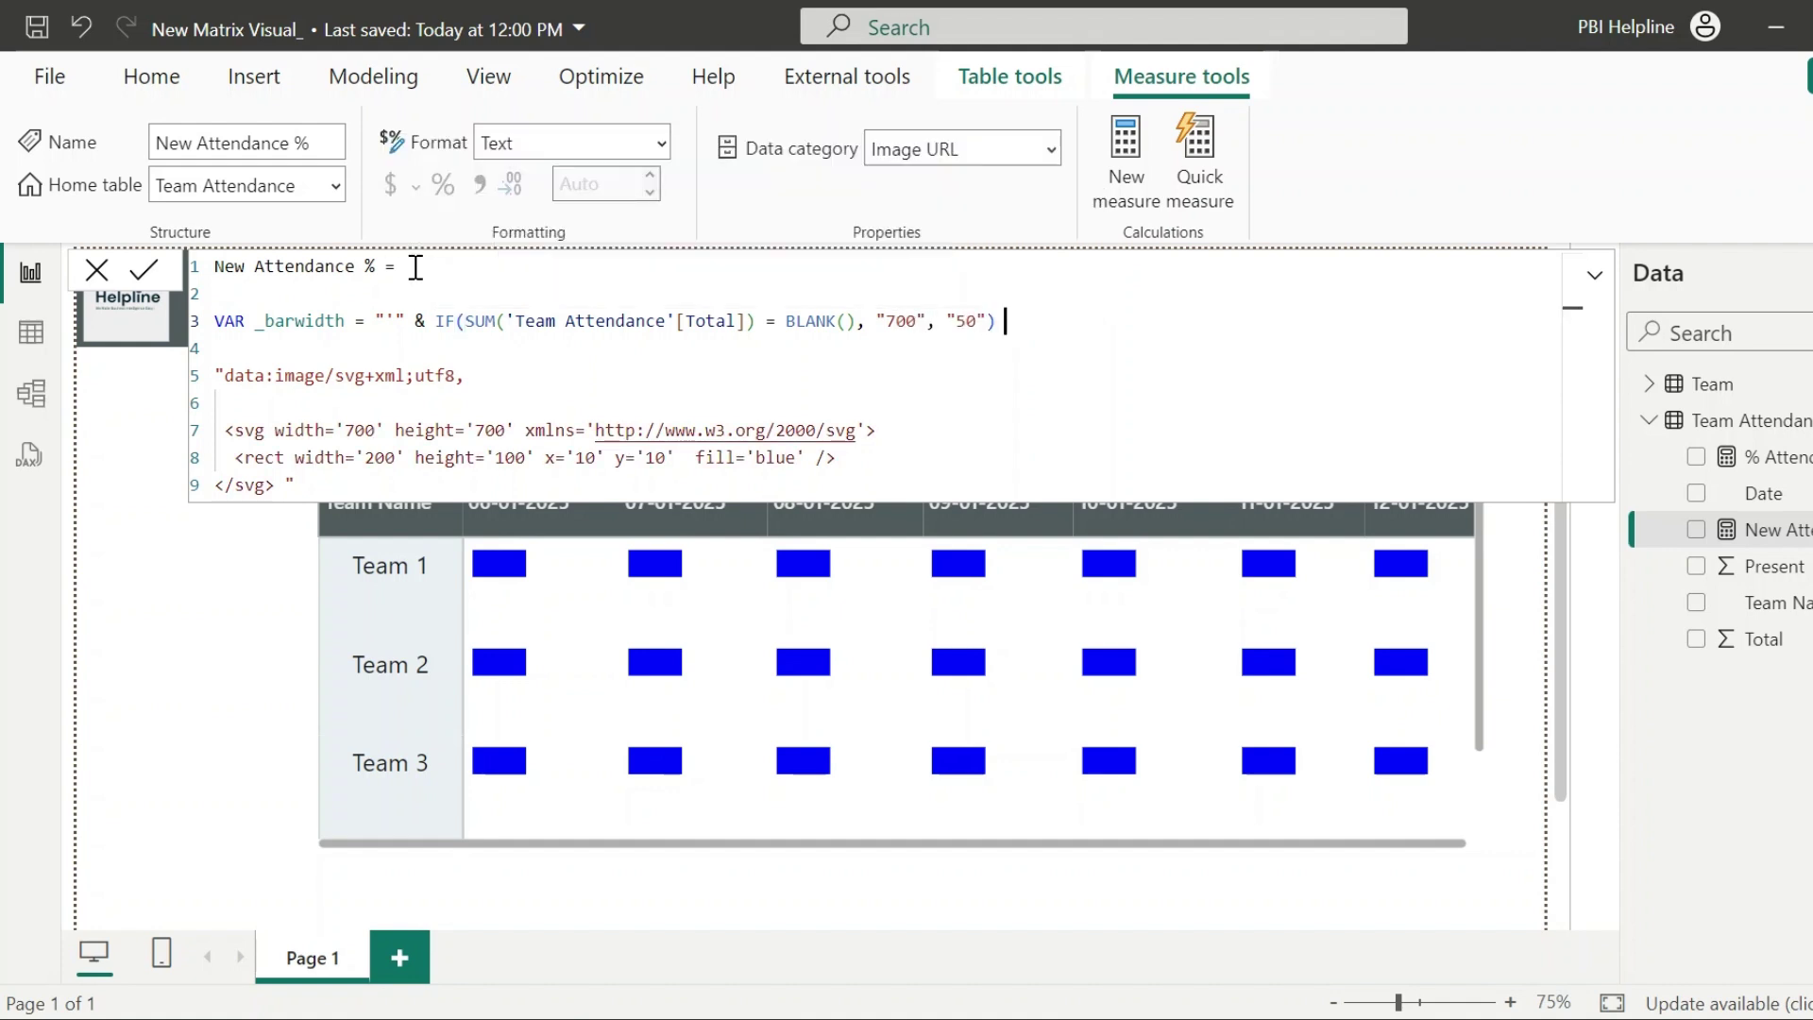
text( & "'")
Add RETURN and set the rectangle width to " & _barwidth & ".
key(Return)
key(Return)
text(RETURN)
drag(416, 512, 368, 508)
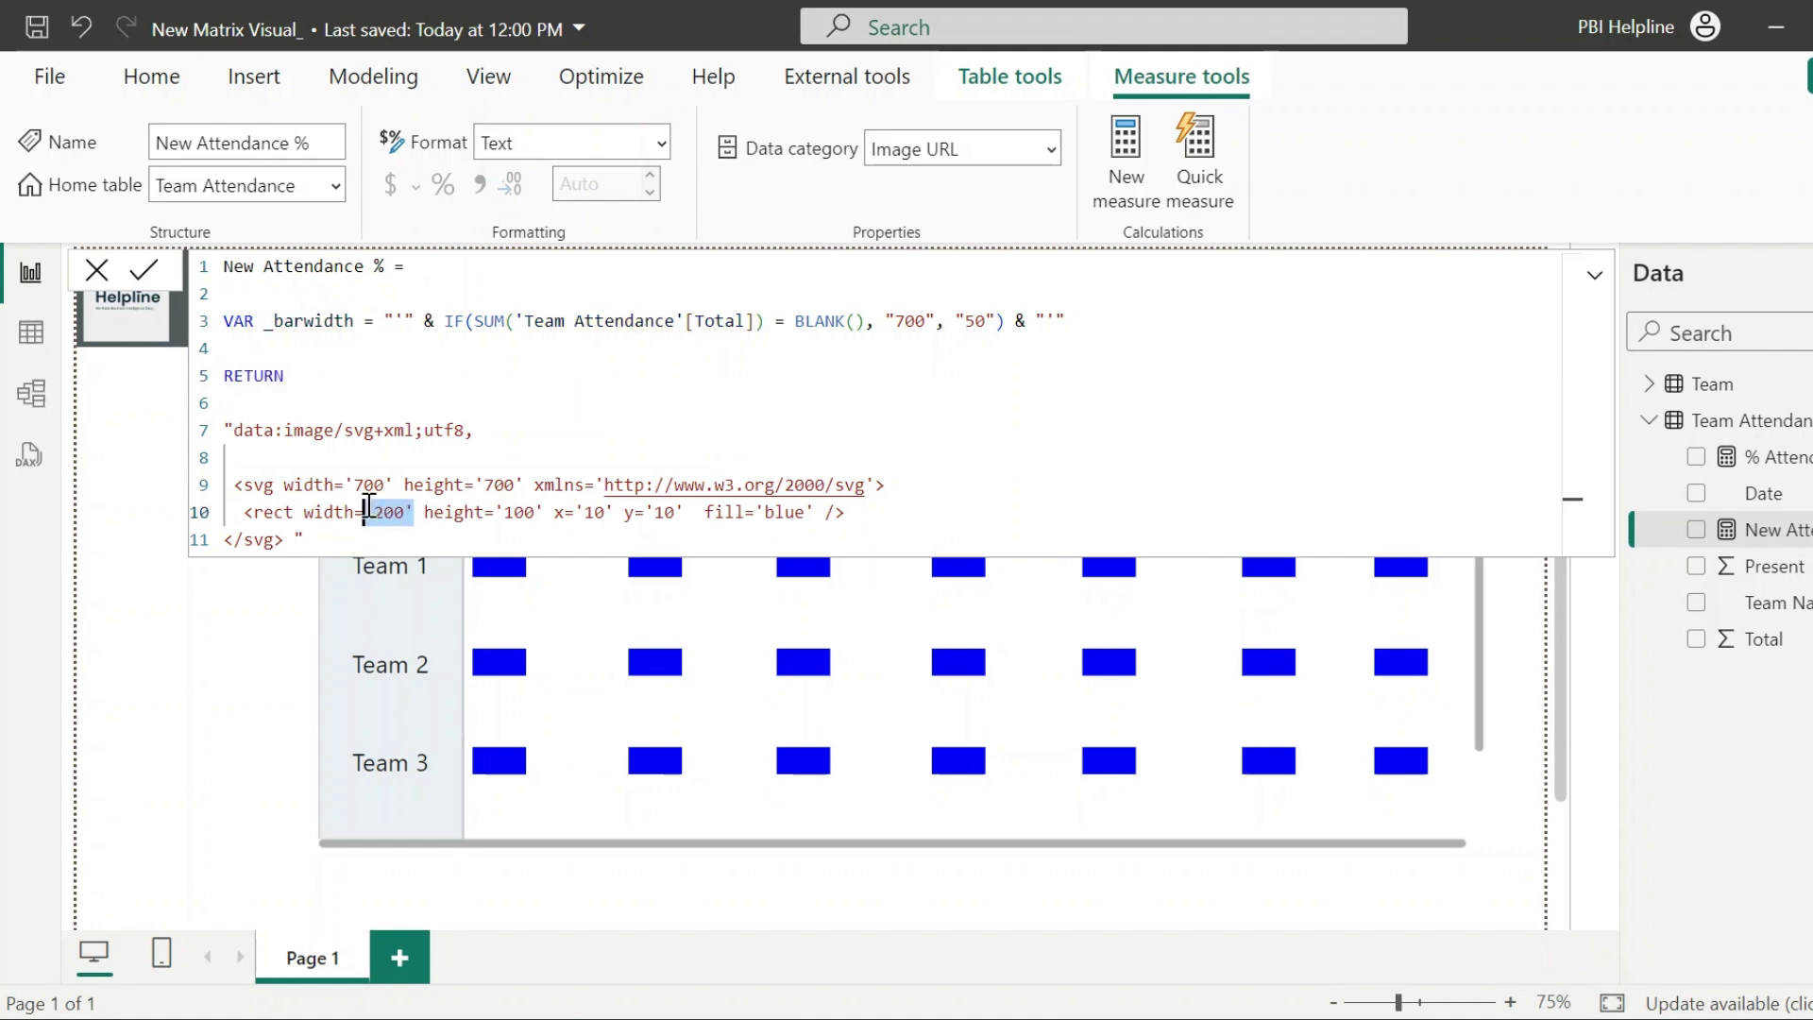
text(" & )
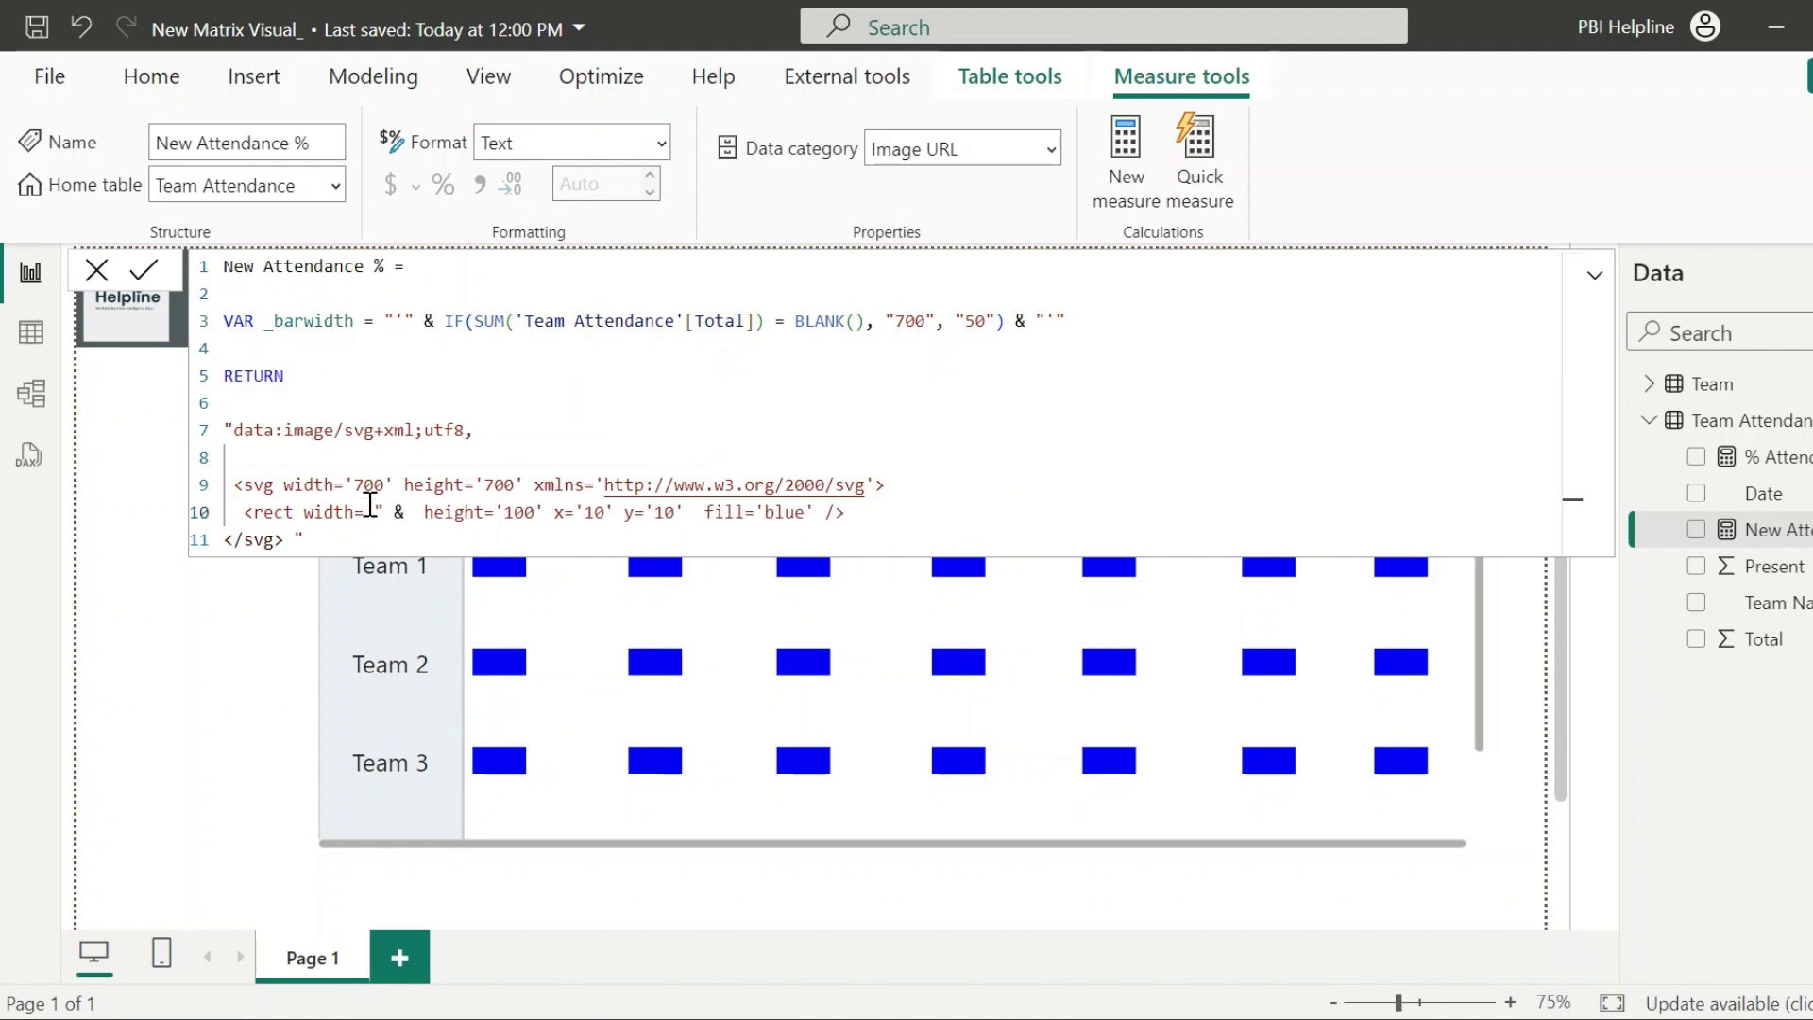
text(_barwidth & ")
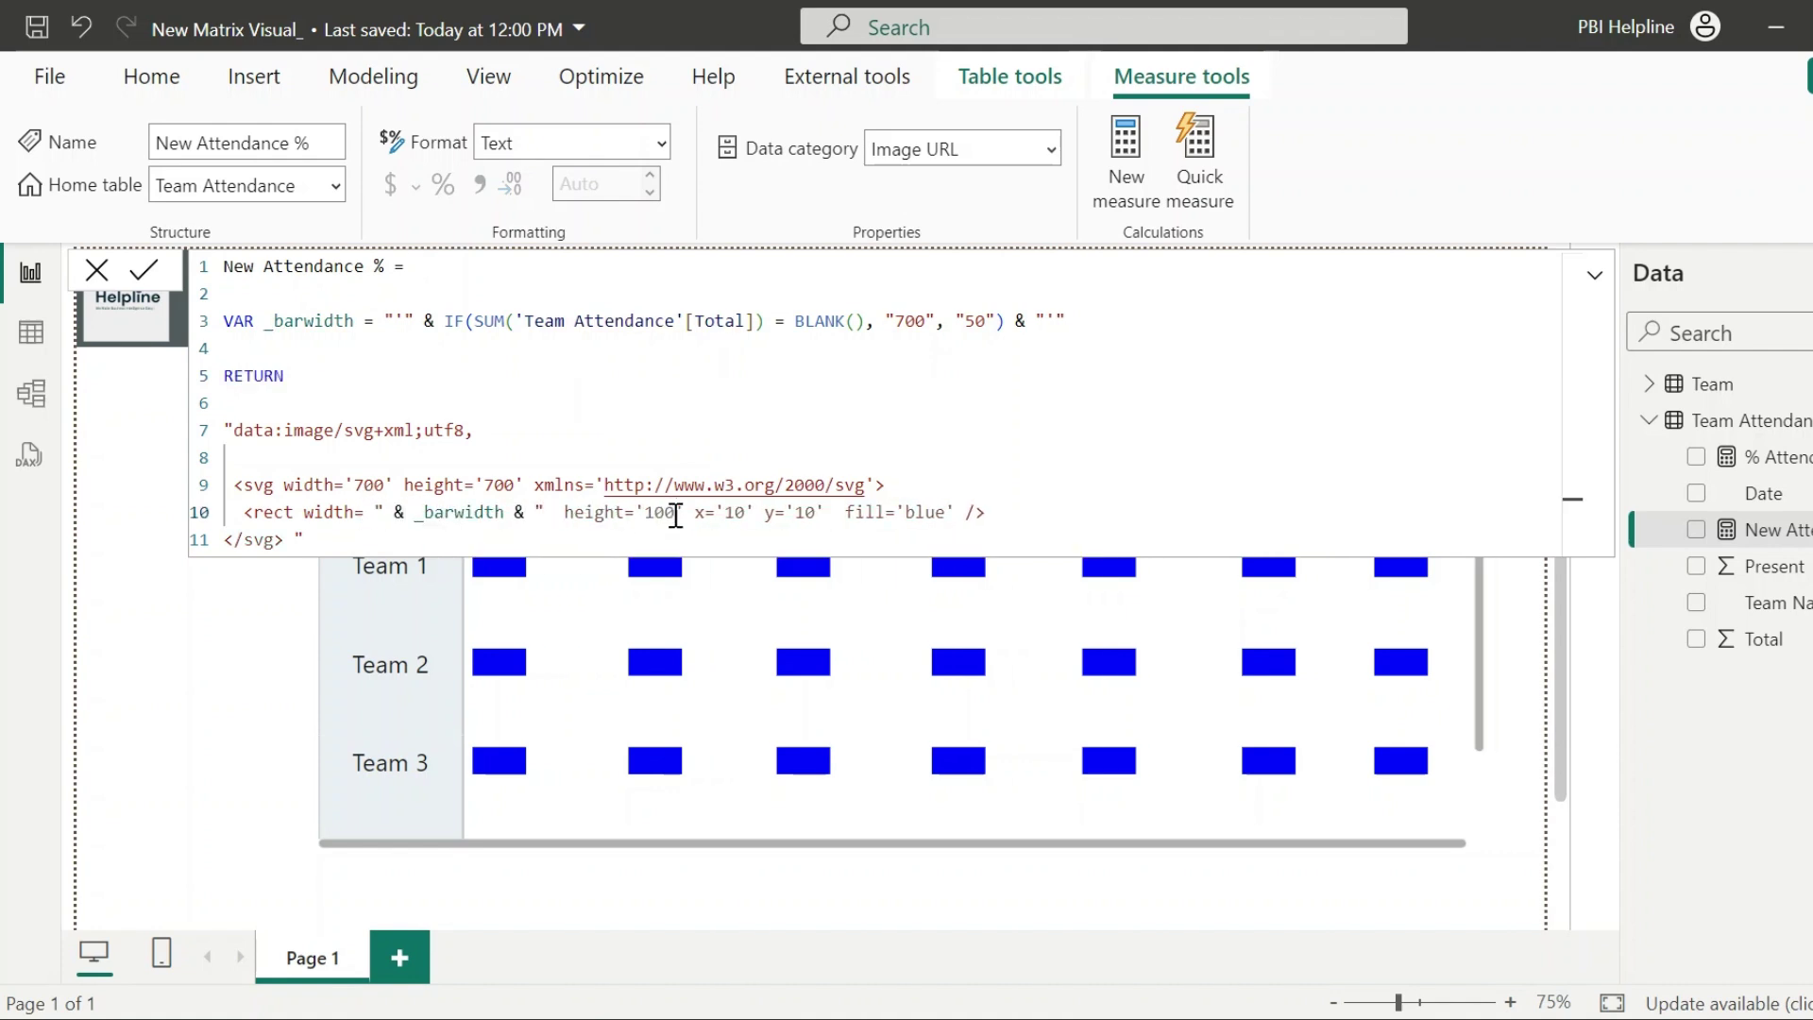
Set the rectangle height to 500 with x and y at 0, and commit the measure.
drag(645, 512, 668, 512)
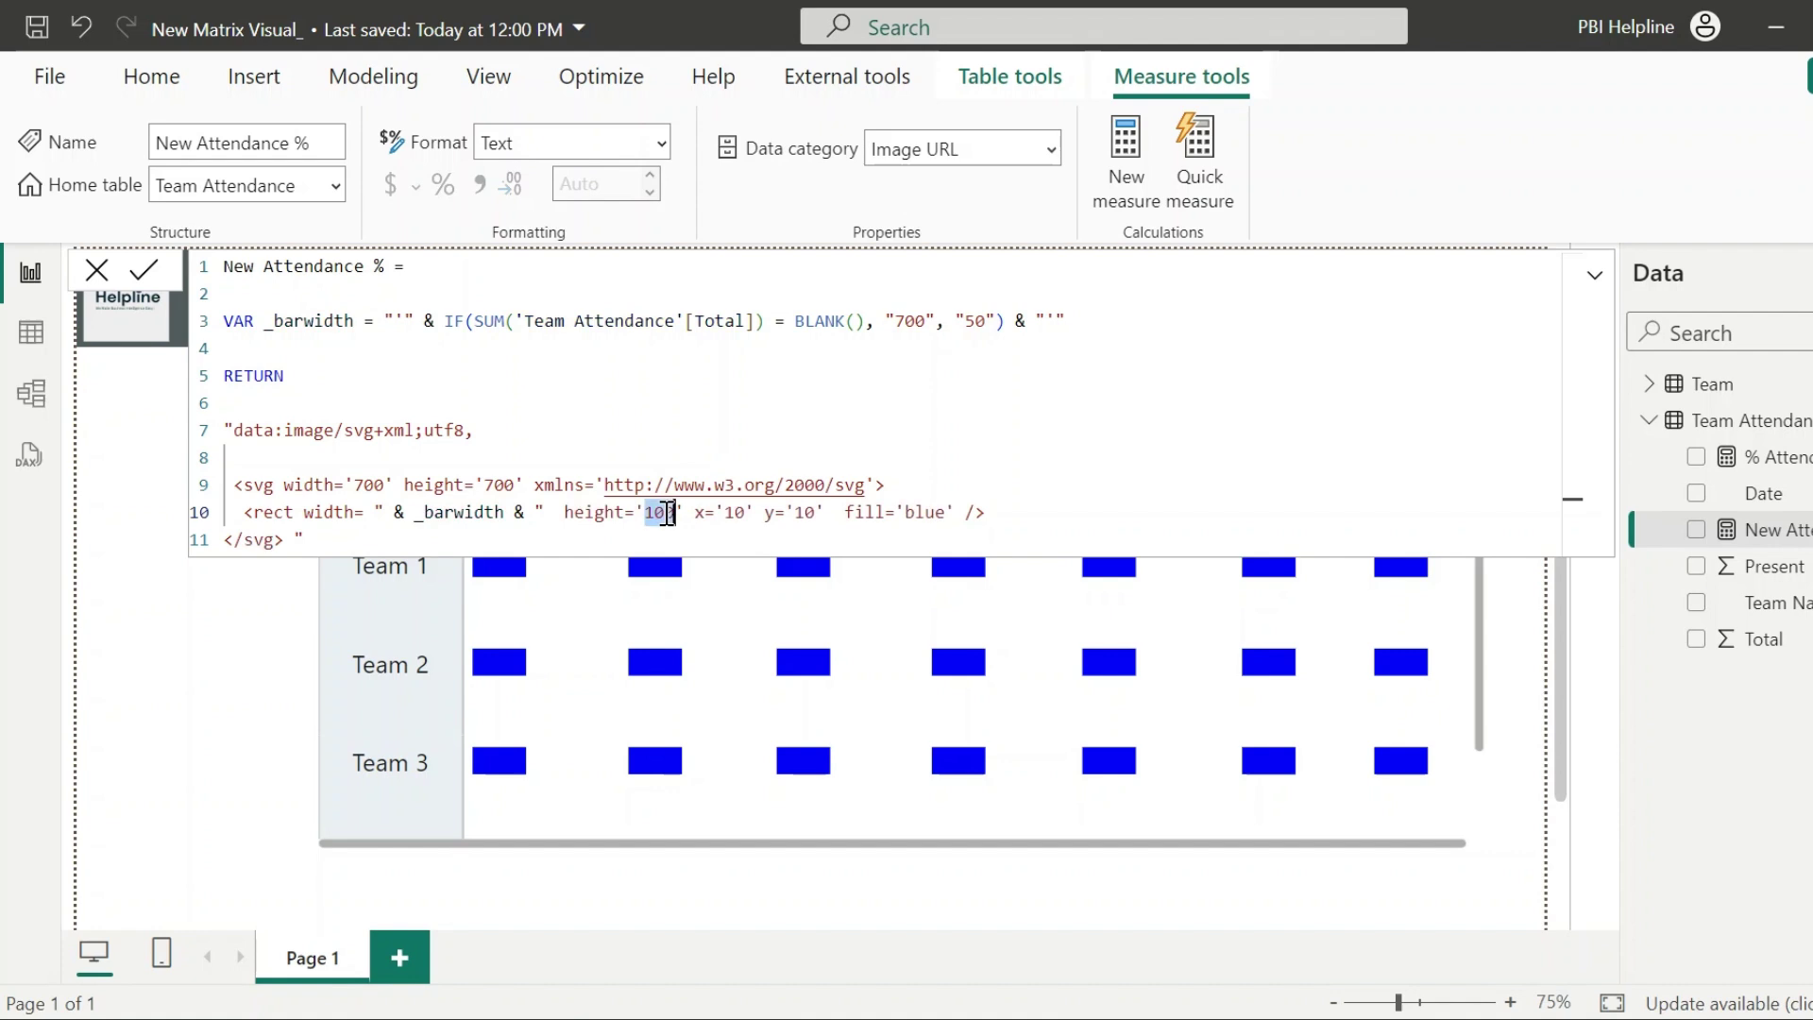
text(50)
click(734, 513)
key(BackSpace)
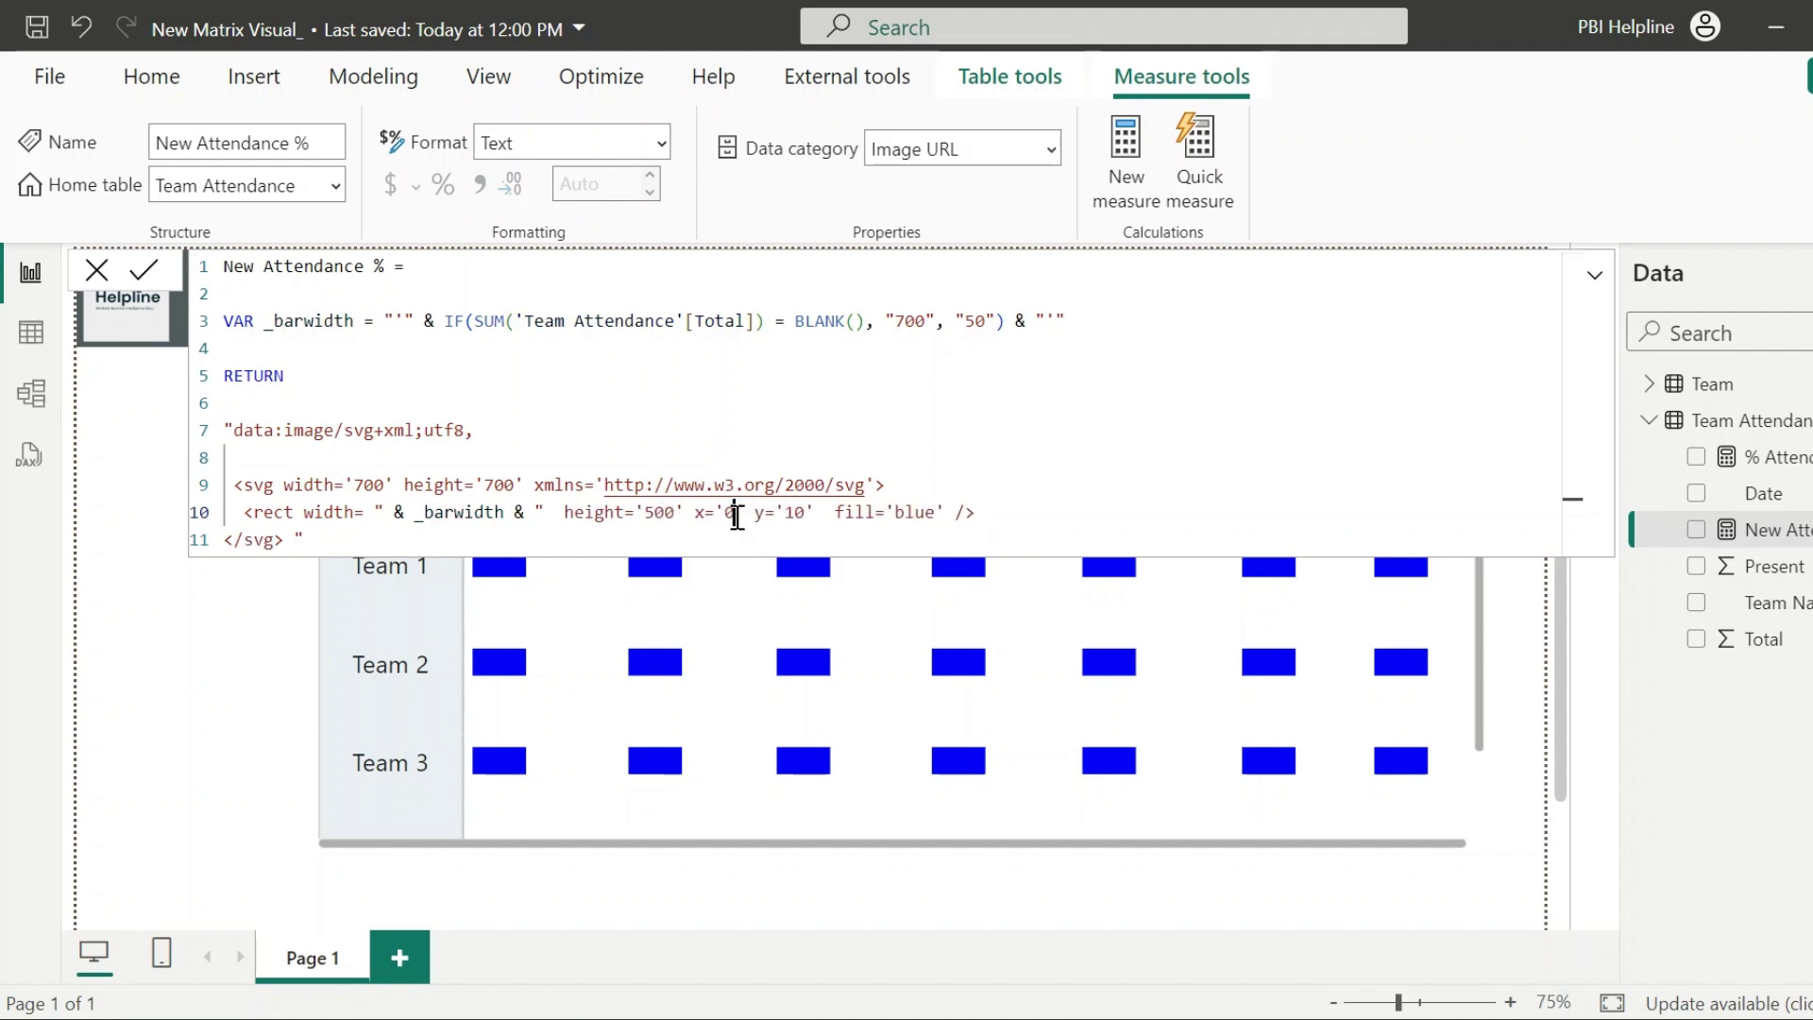
click(795, 513)
key(BackSpace)
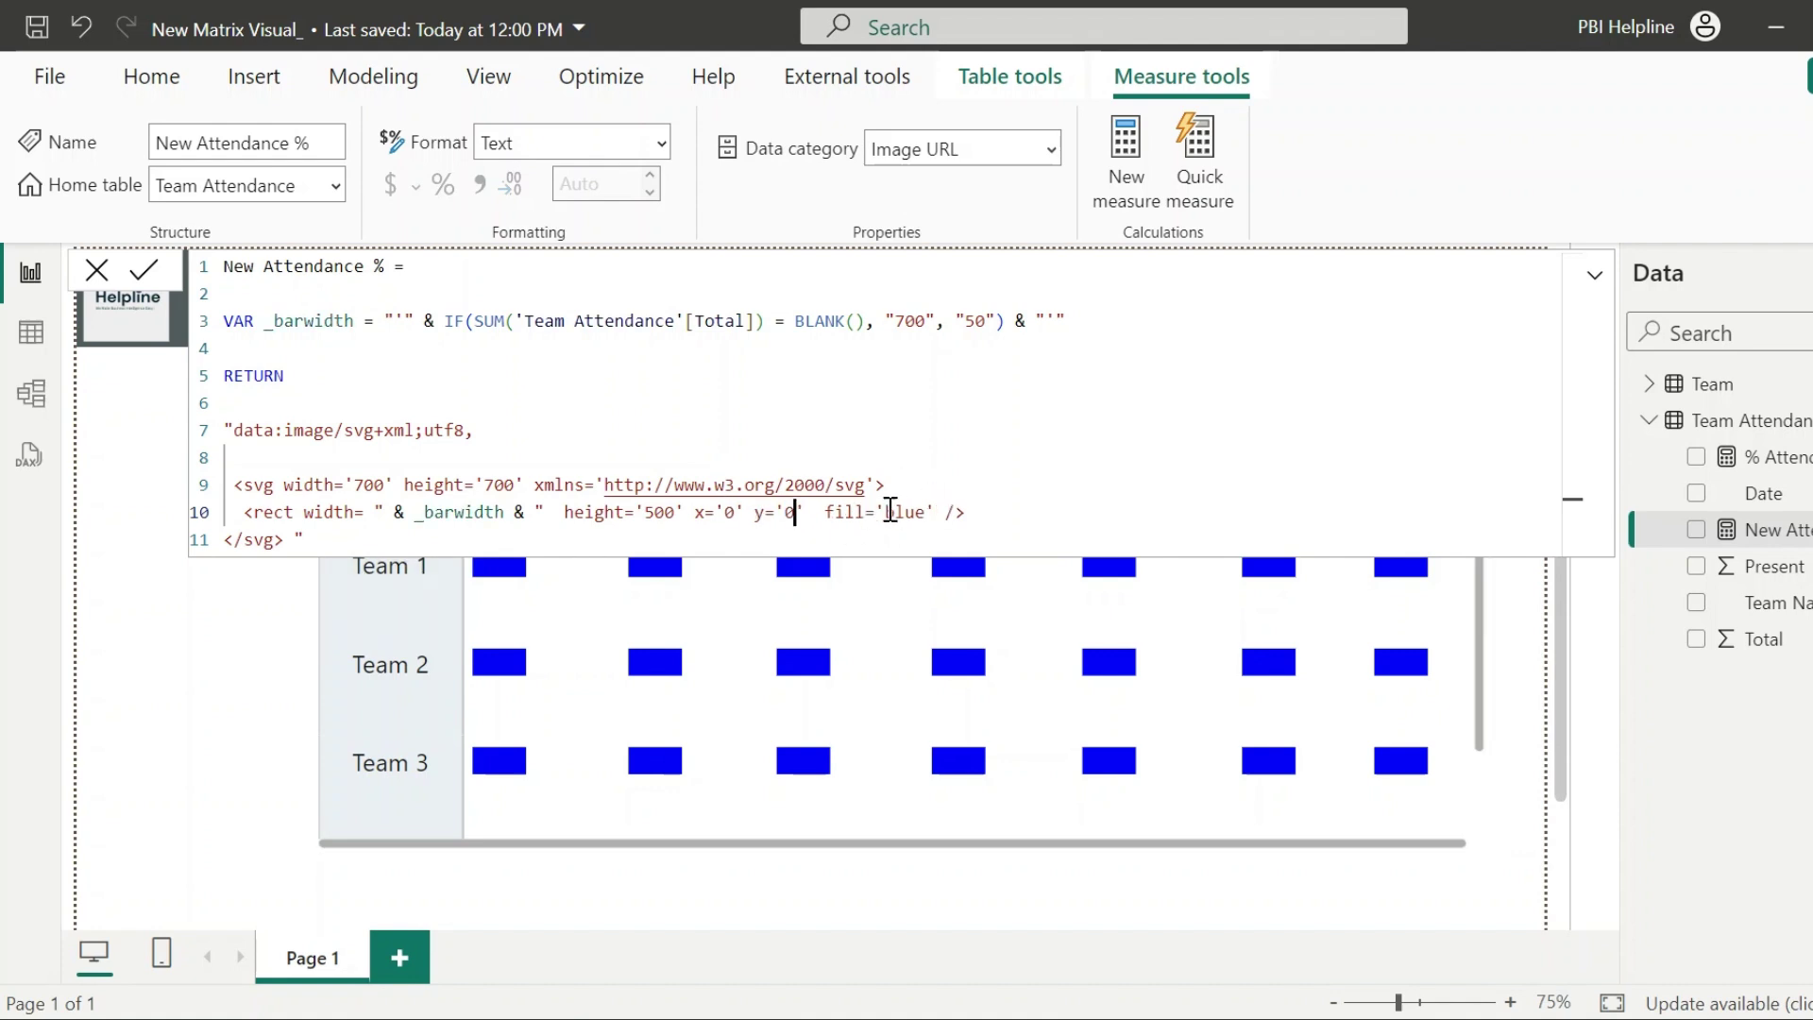
click(144, 269)
click(1593, 275)
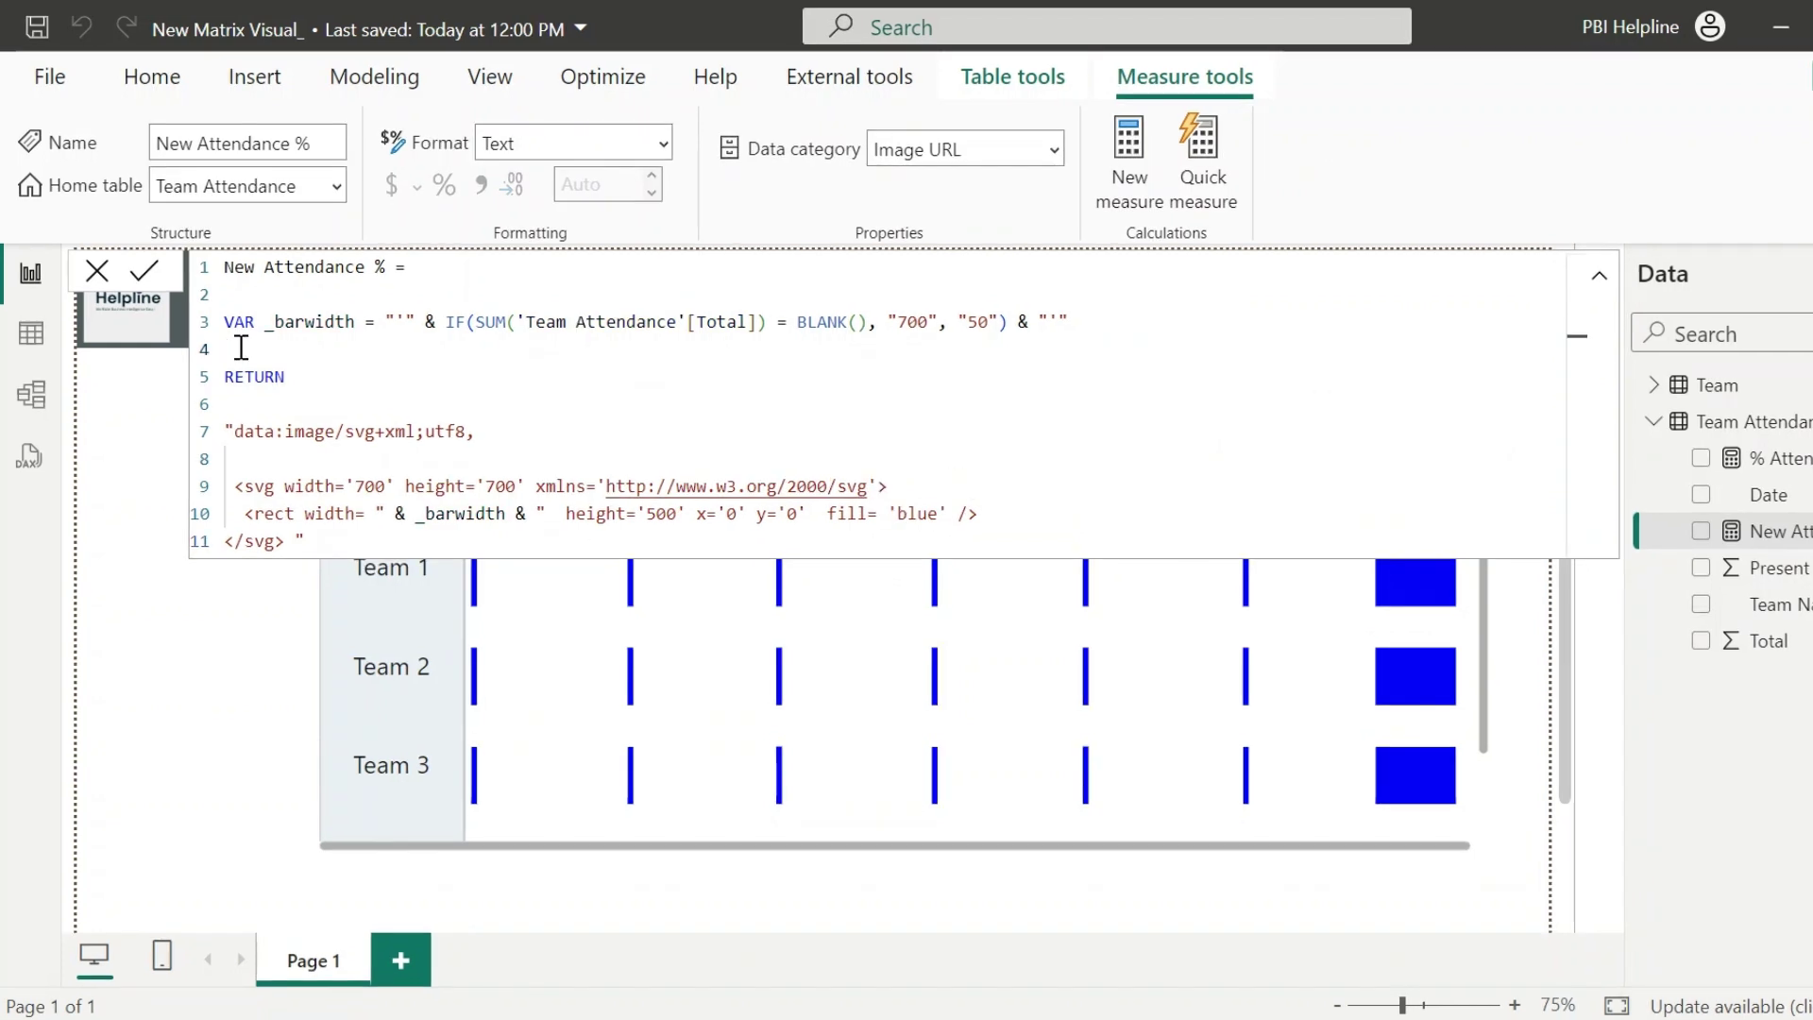
Start VAR _color as SWITCH(TRUE()): blank gives #D2D7DB, 100% gives #6FAEAA, then the 80–100% condition.
text(VAR _color  )
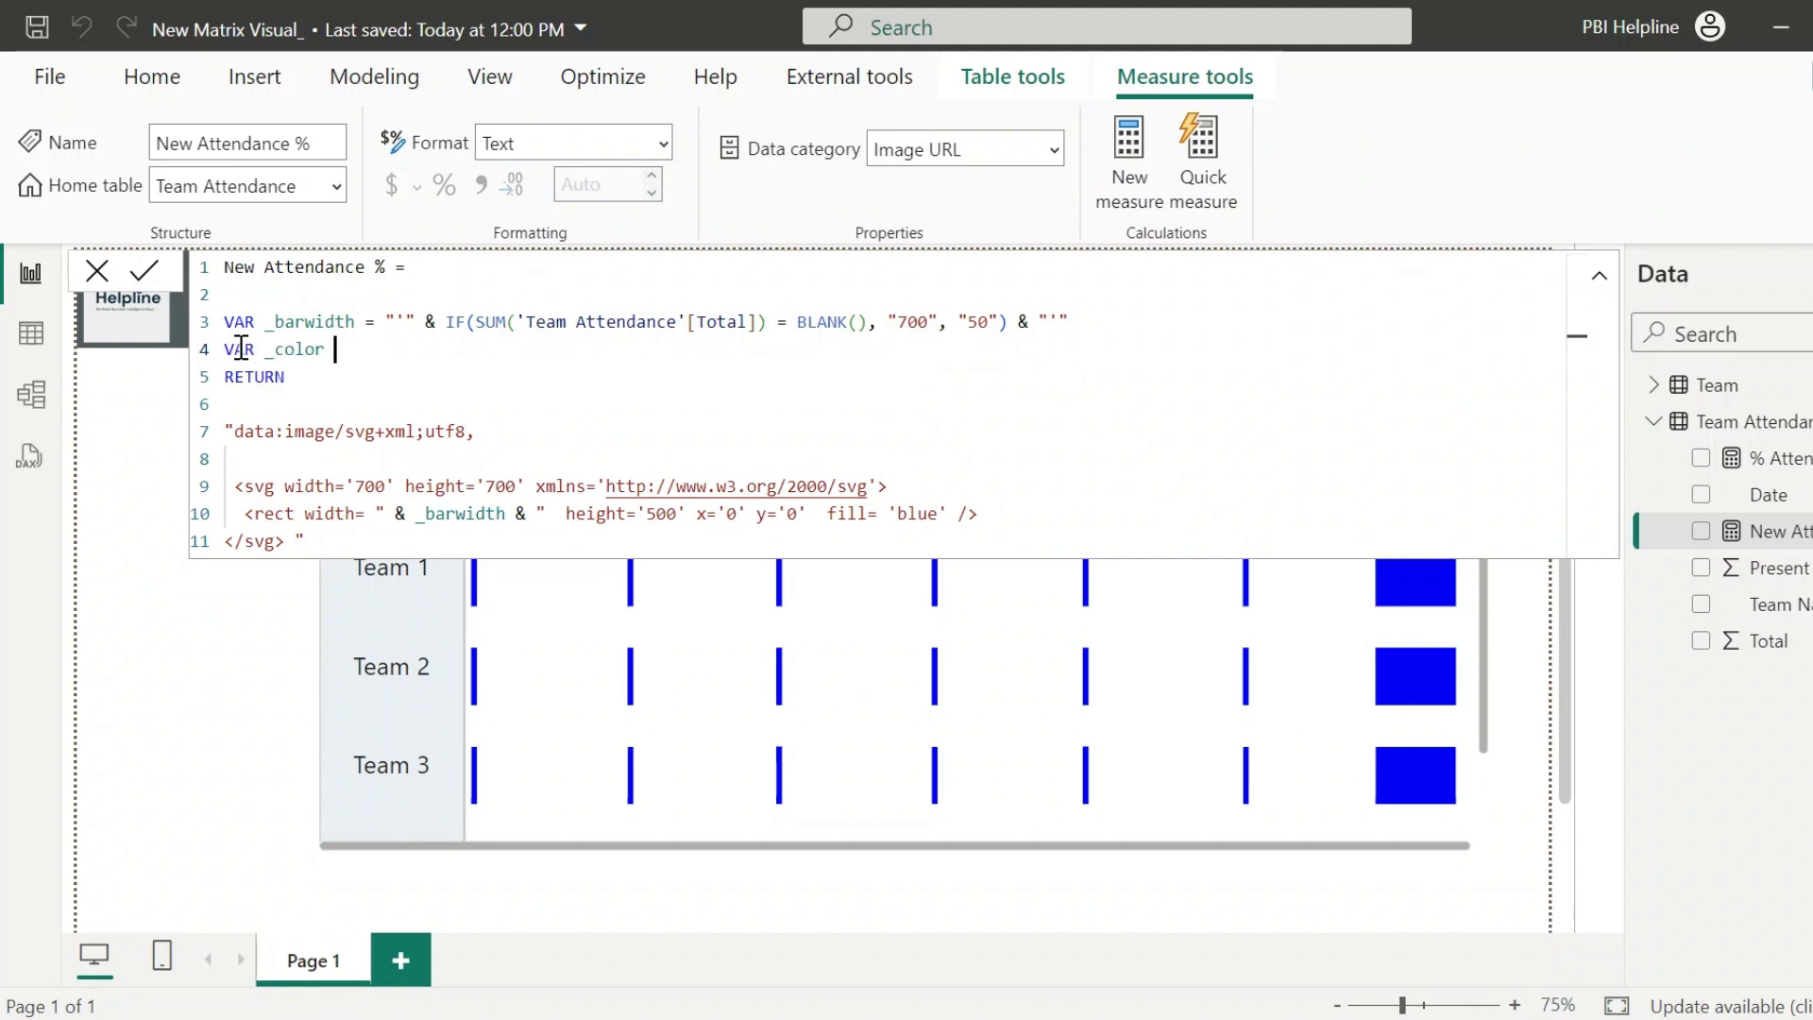
text(= "'")
key(shift+Return)
key(Tab)
key(Tab)
key(Tab)
key(Tab)
text(SWITCH(TRUE(),)
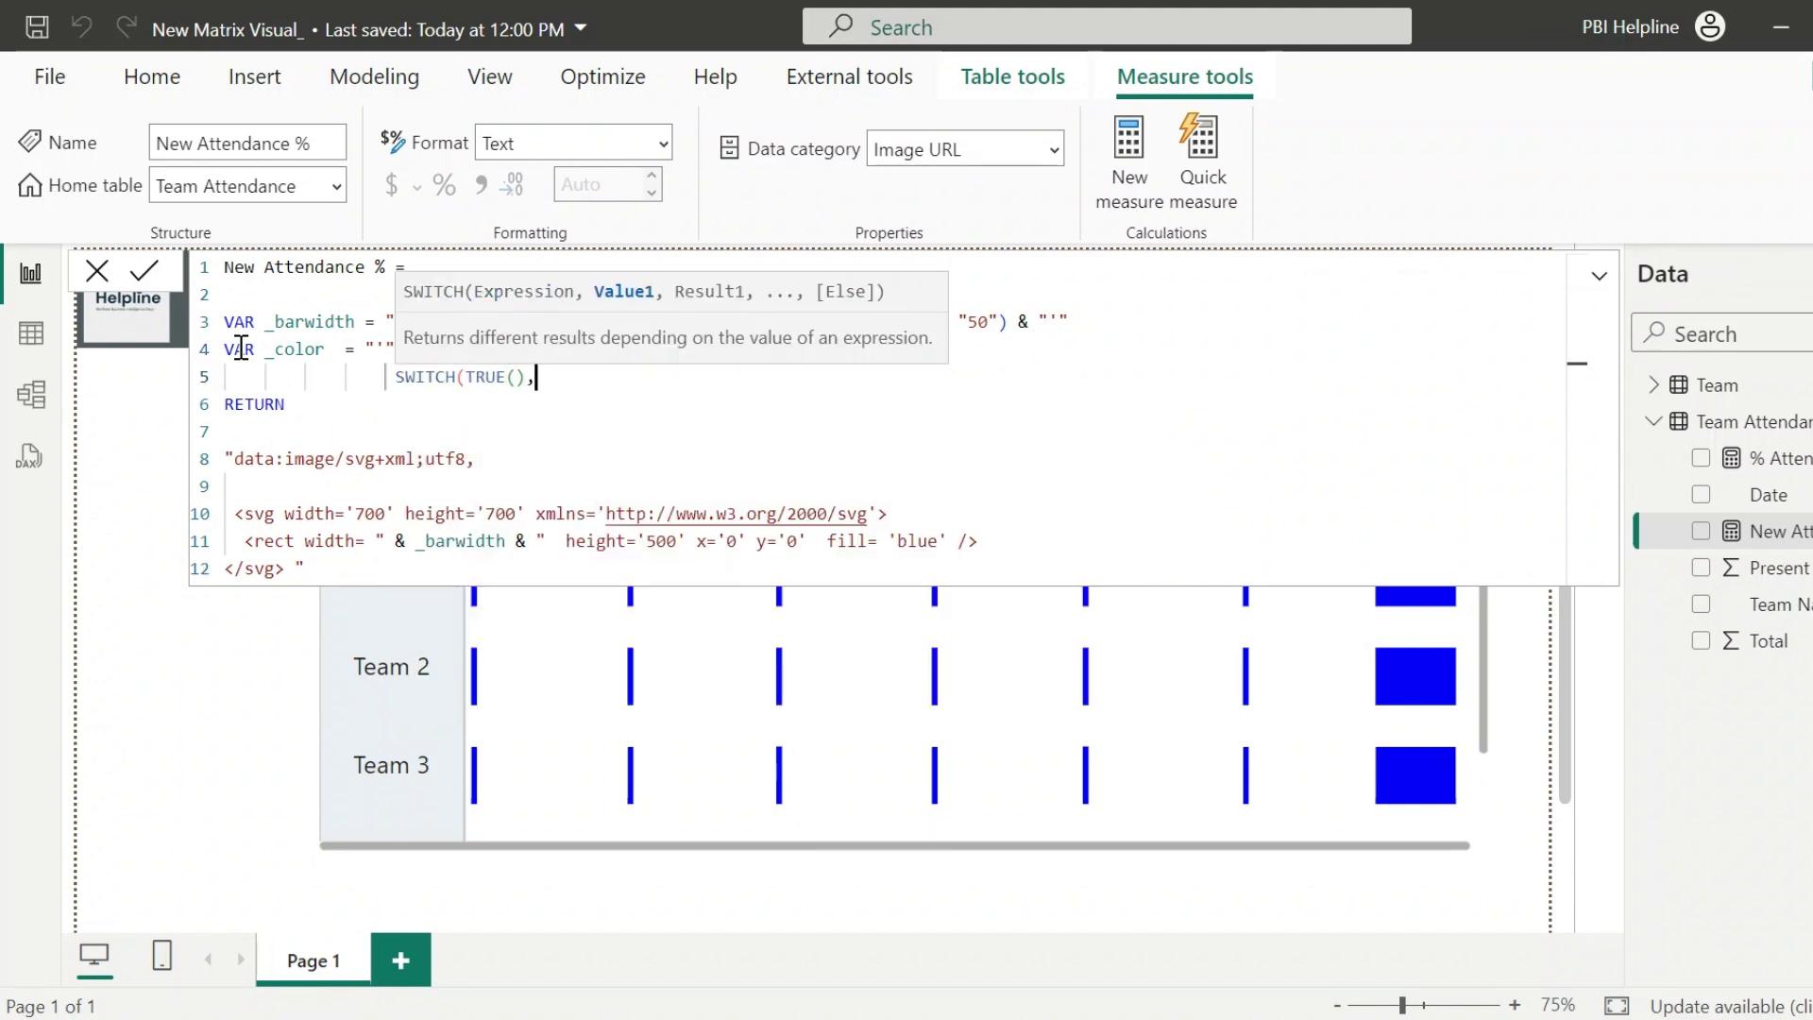
key(shift+Return)
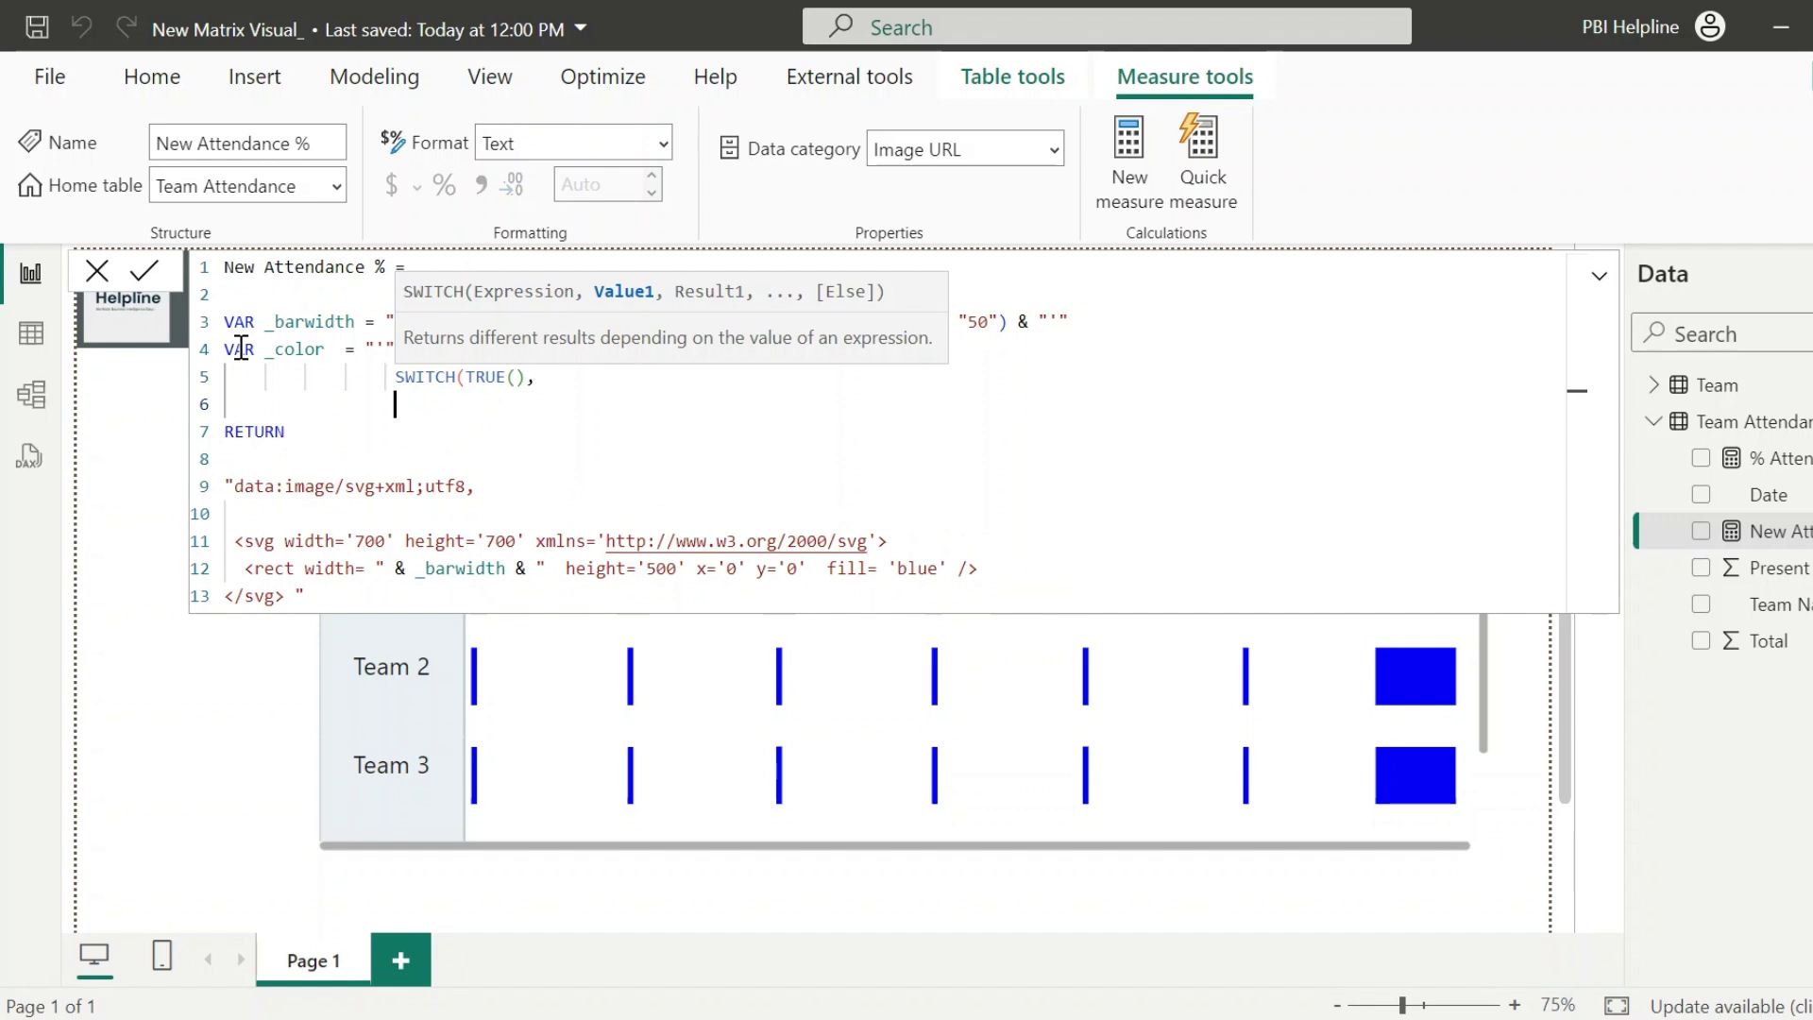
text([% Attendance] = BLANK())
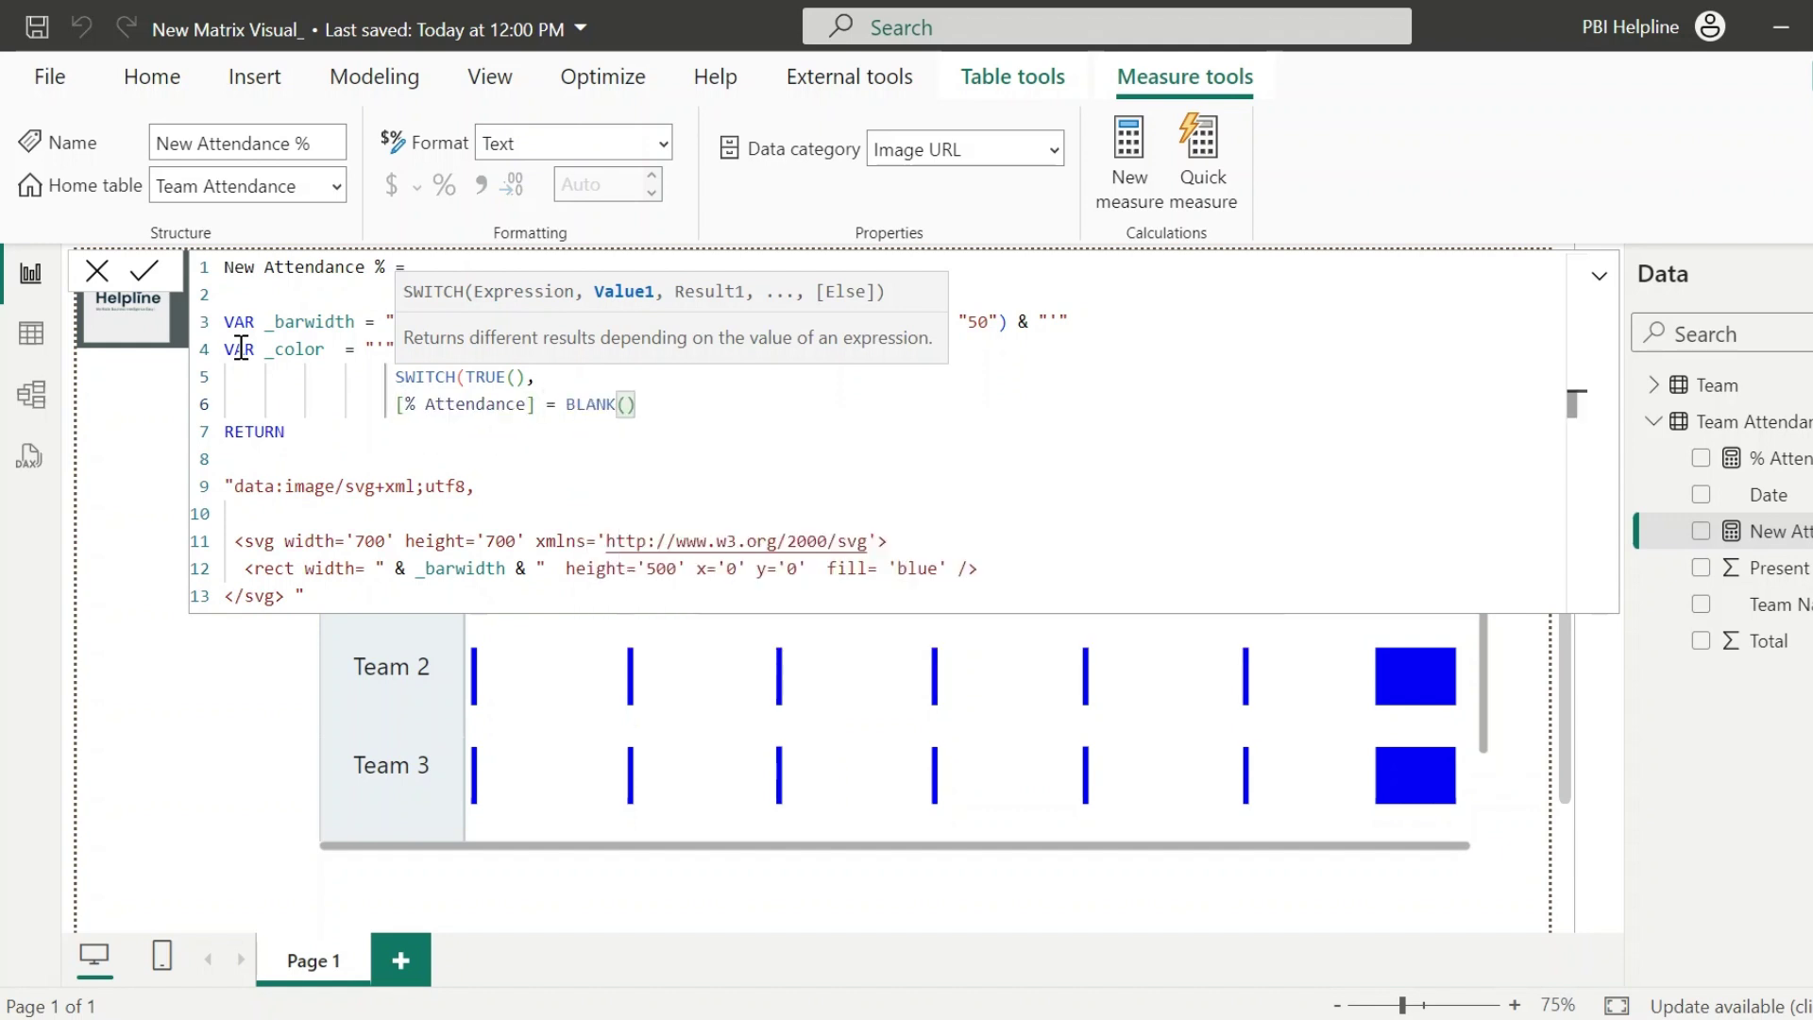
text(, "#D2D7DB")
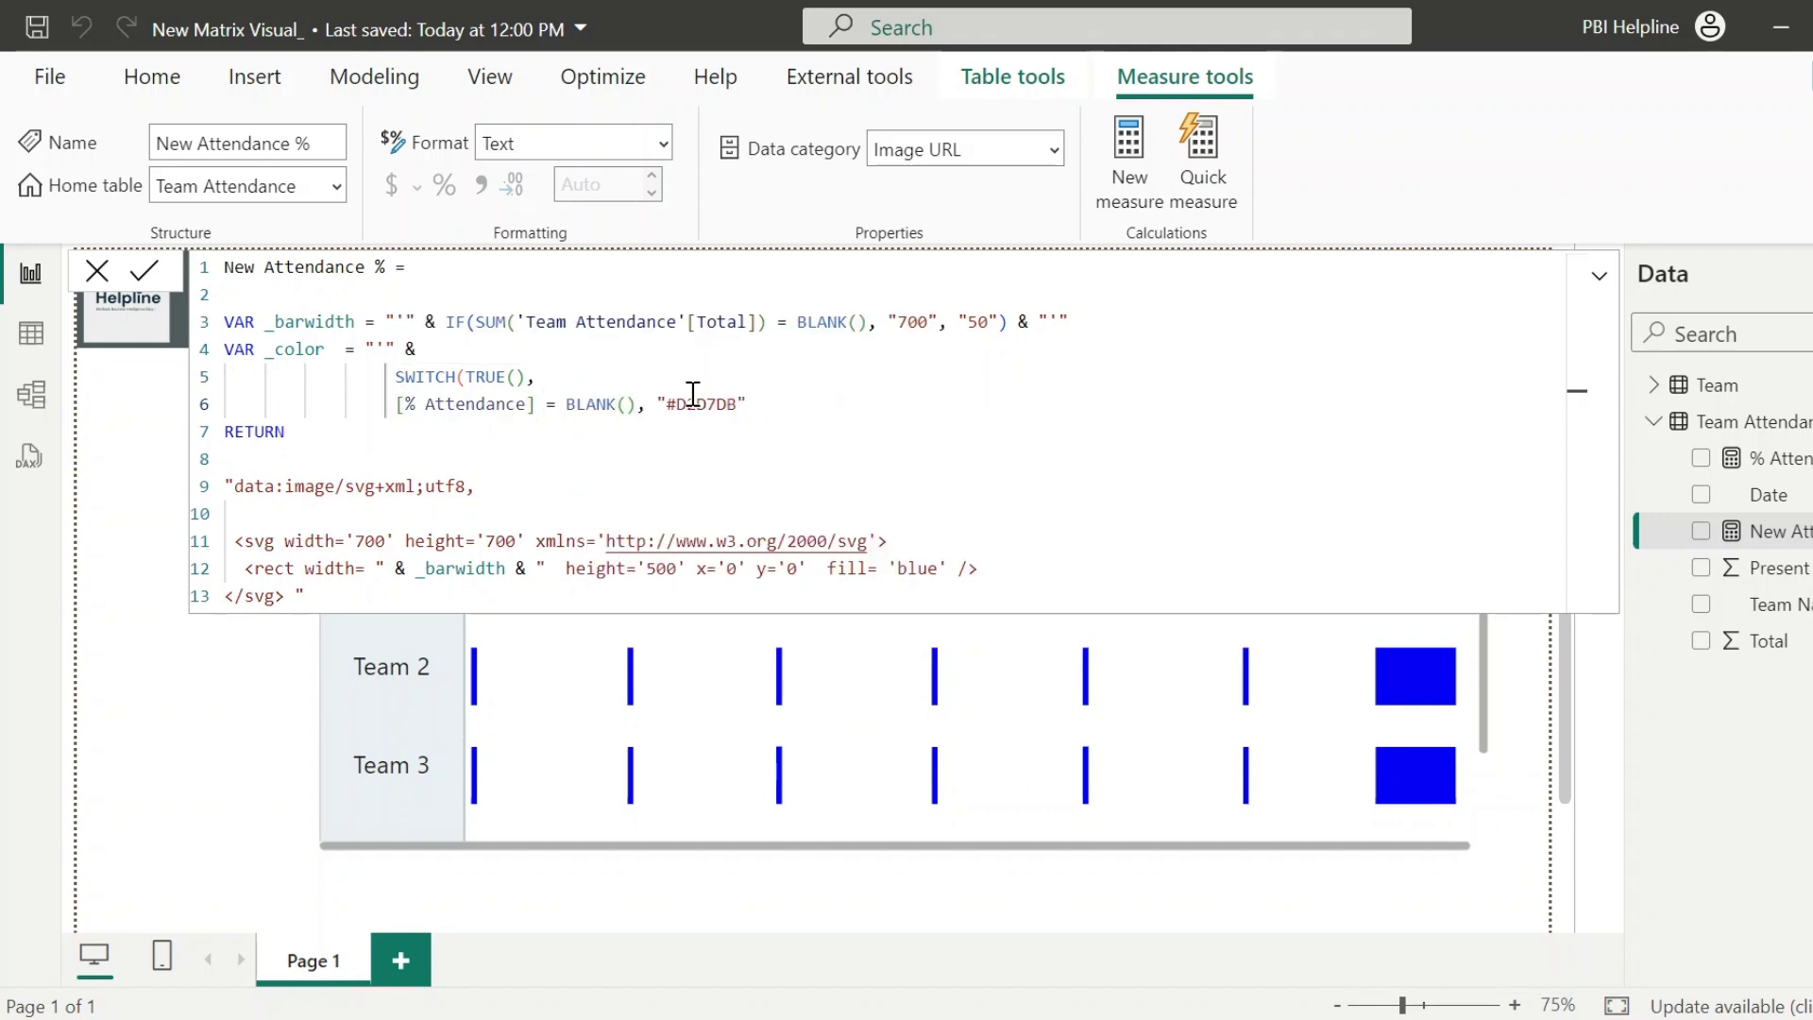
text(,)
key(shift+Return)
text([% Attendance] = 1)
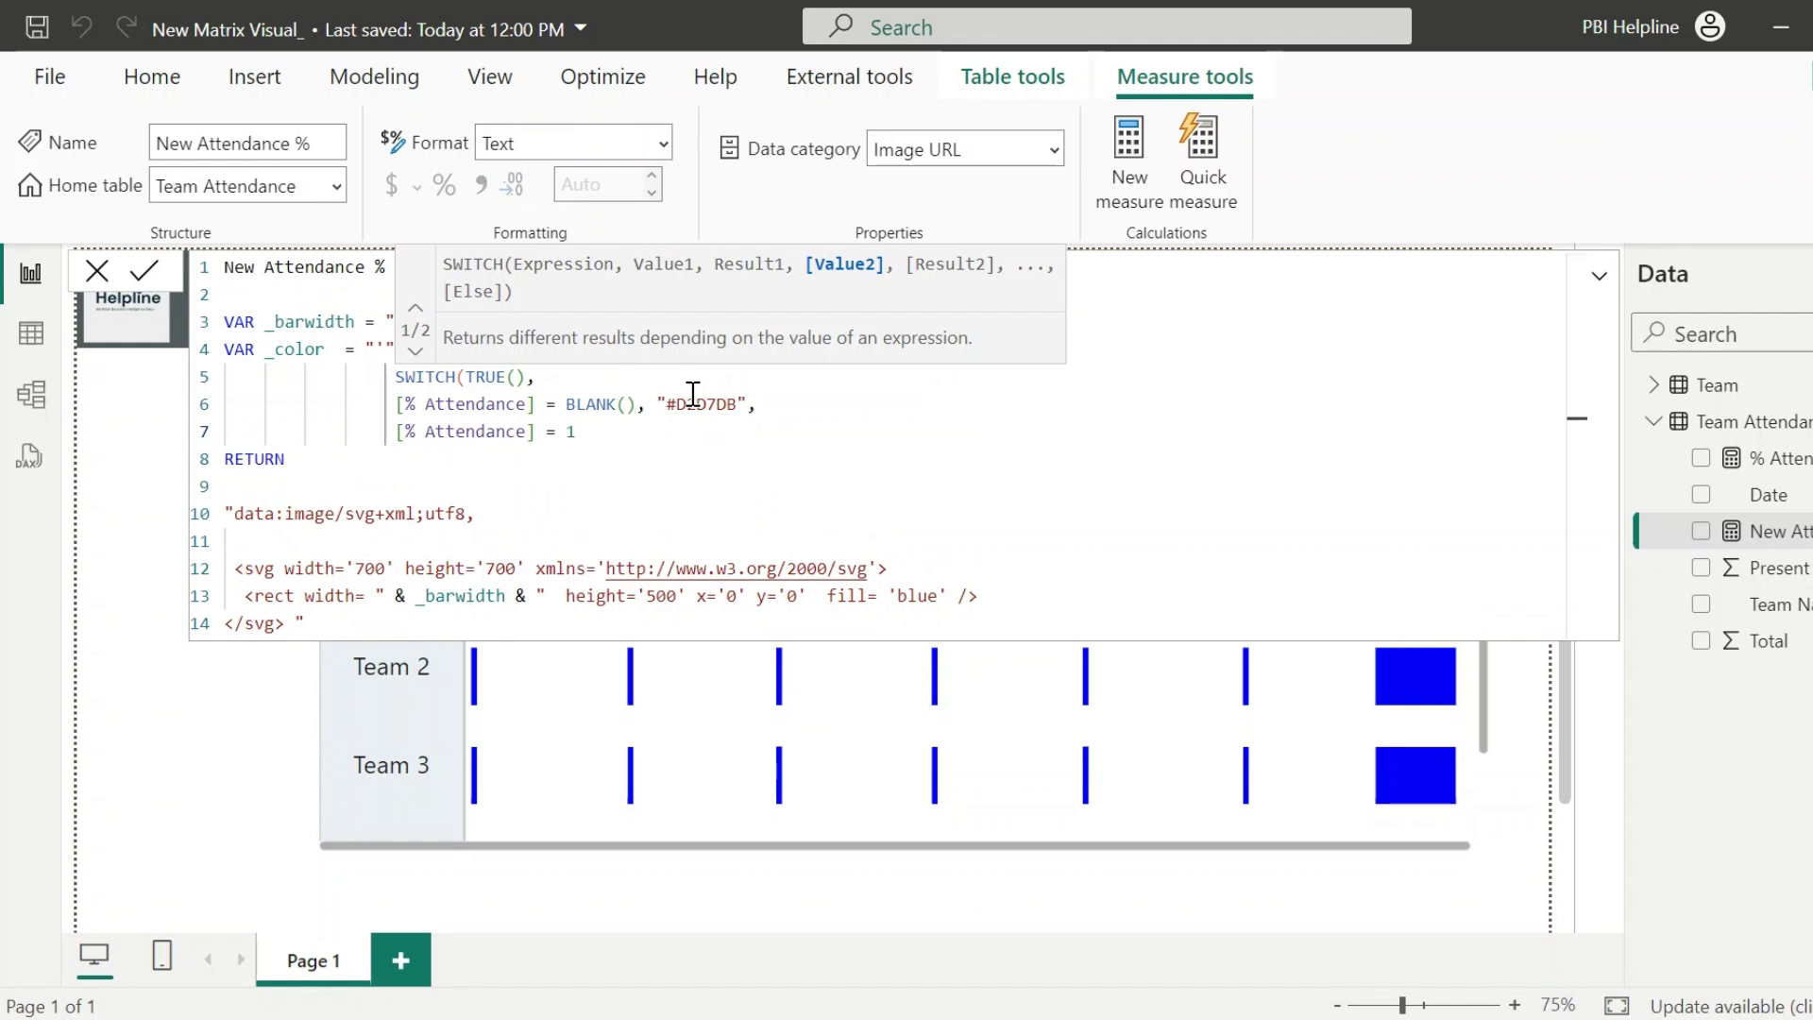
text(, "#6FAEAA",)
key(shift+Return)
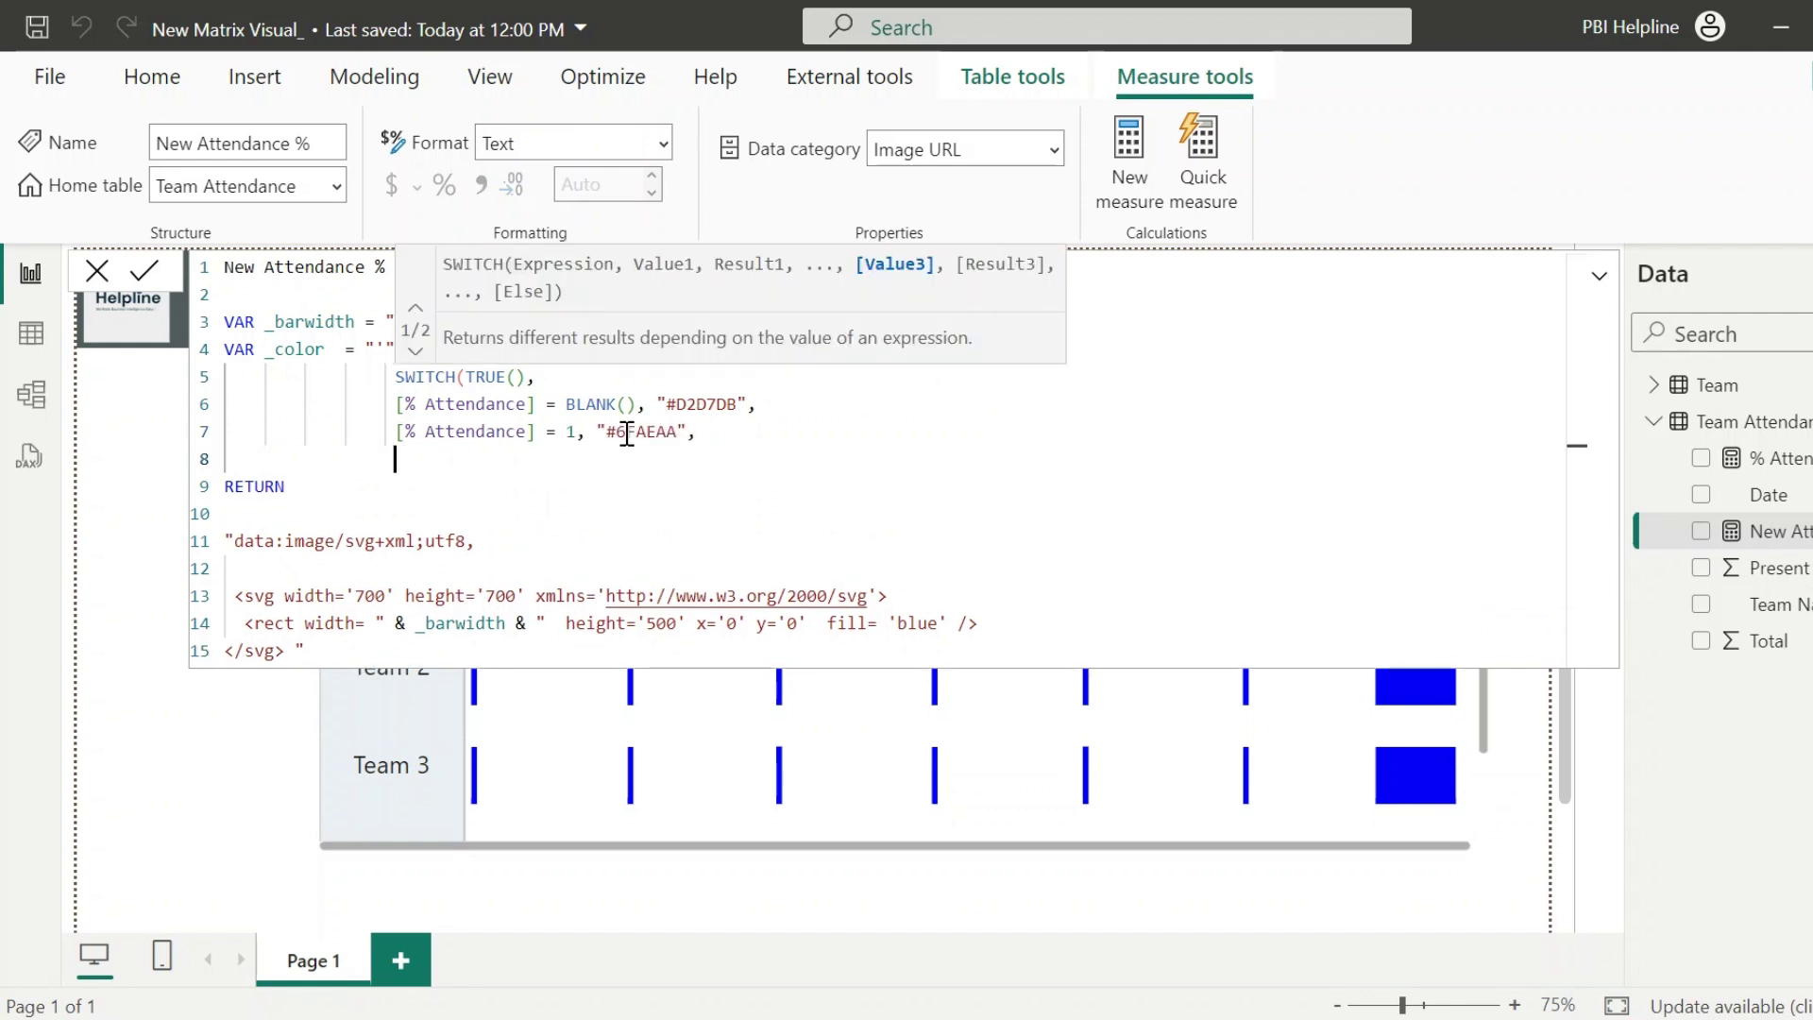
text([% Attendance] >= 0.8  &)
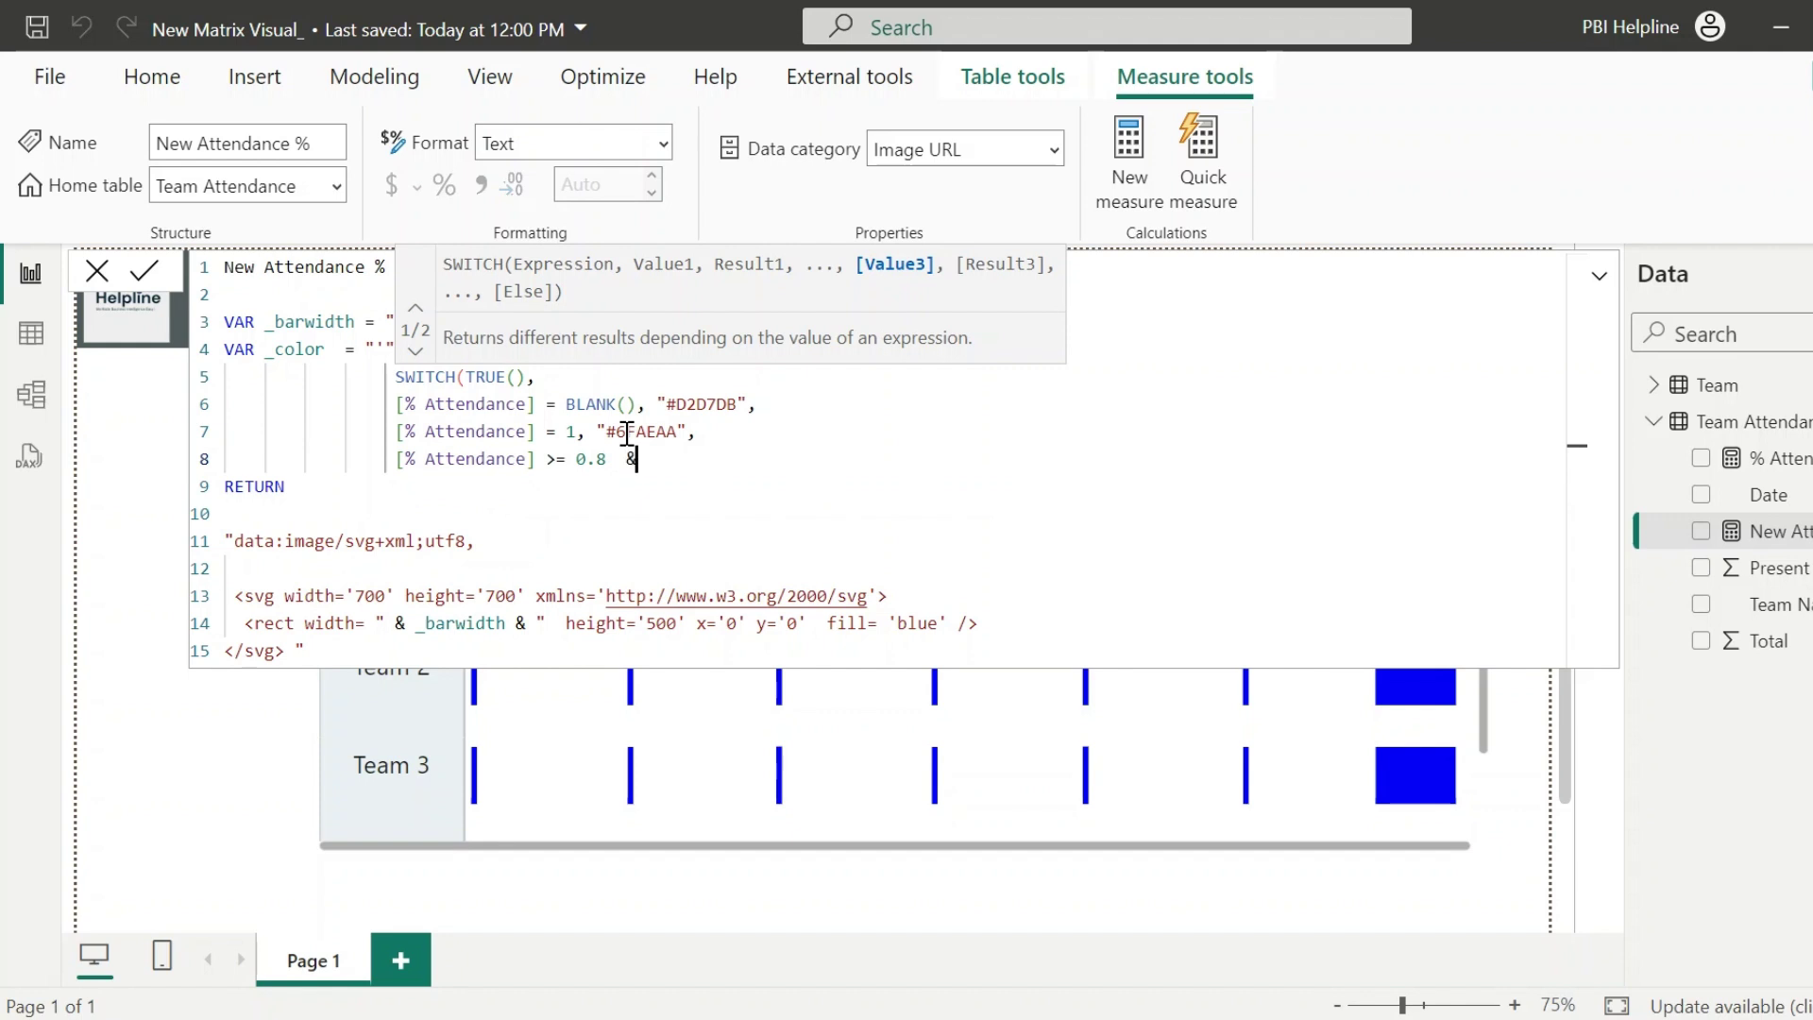
text(& [% Attendance] < 1 ,)
Finish the SWITCH with #E1B702 for 80% and above and #F46678 otherwise.
key(alt+Tab)
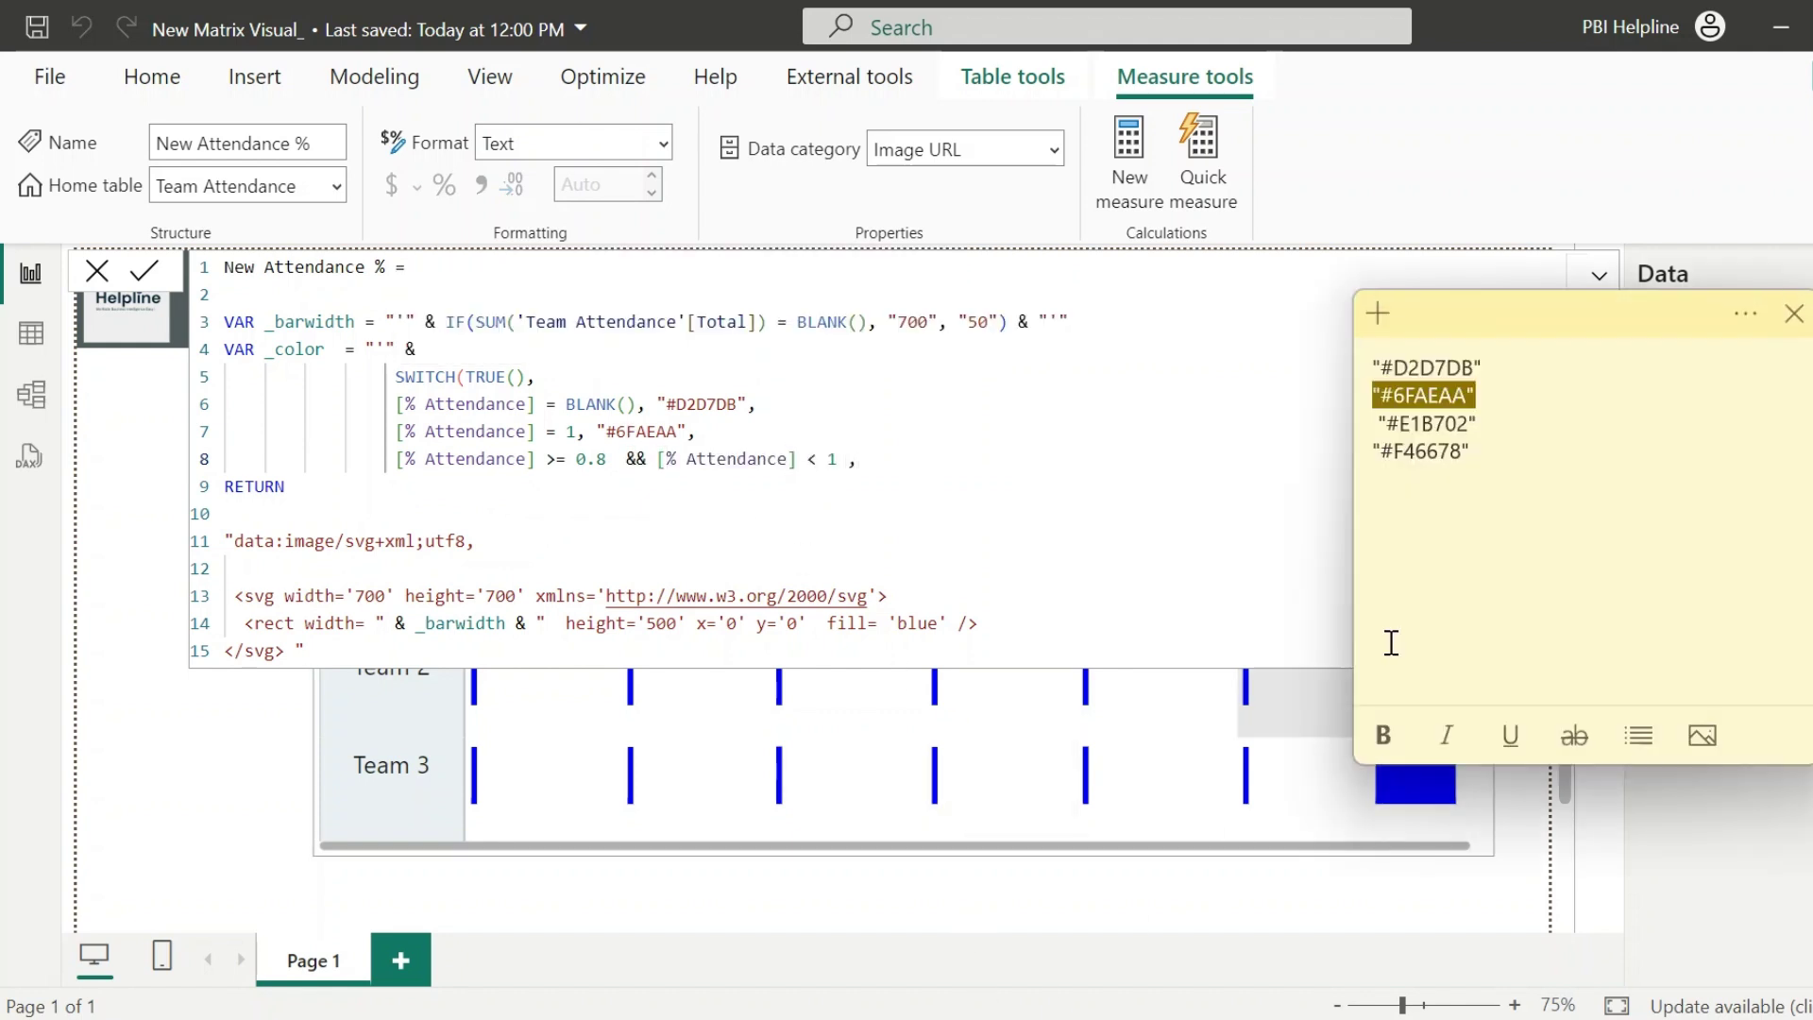
drag(1477, 452, 1373, 424)
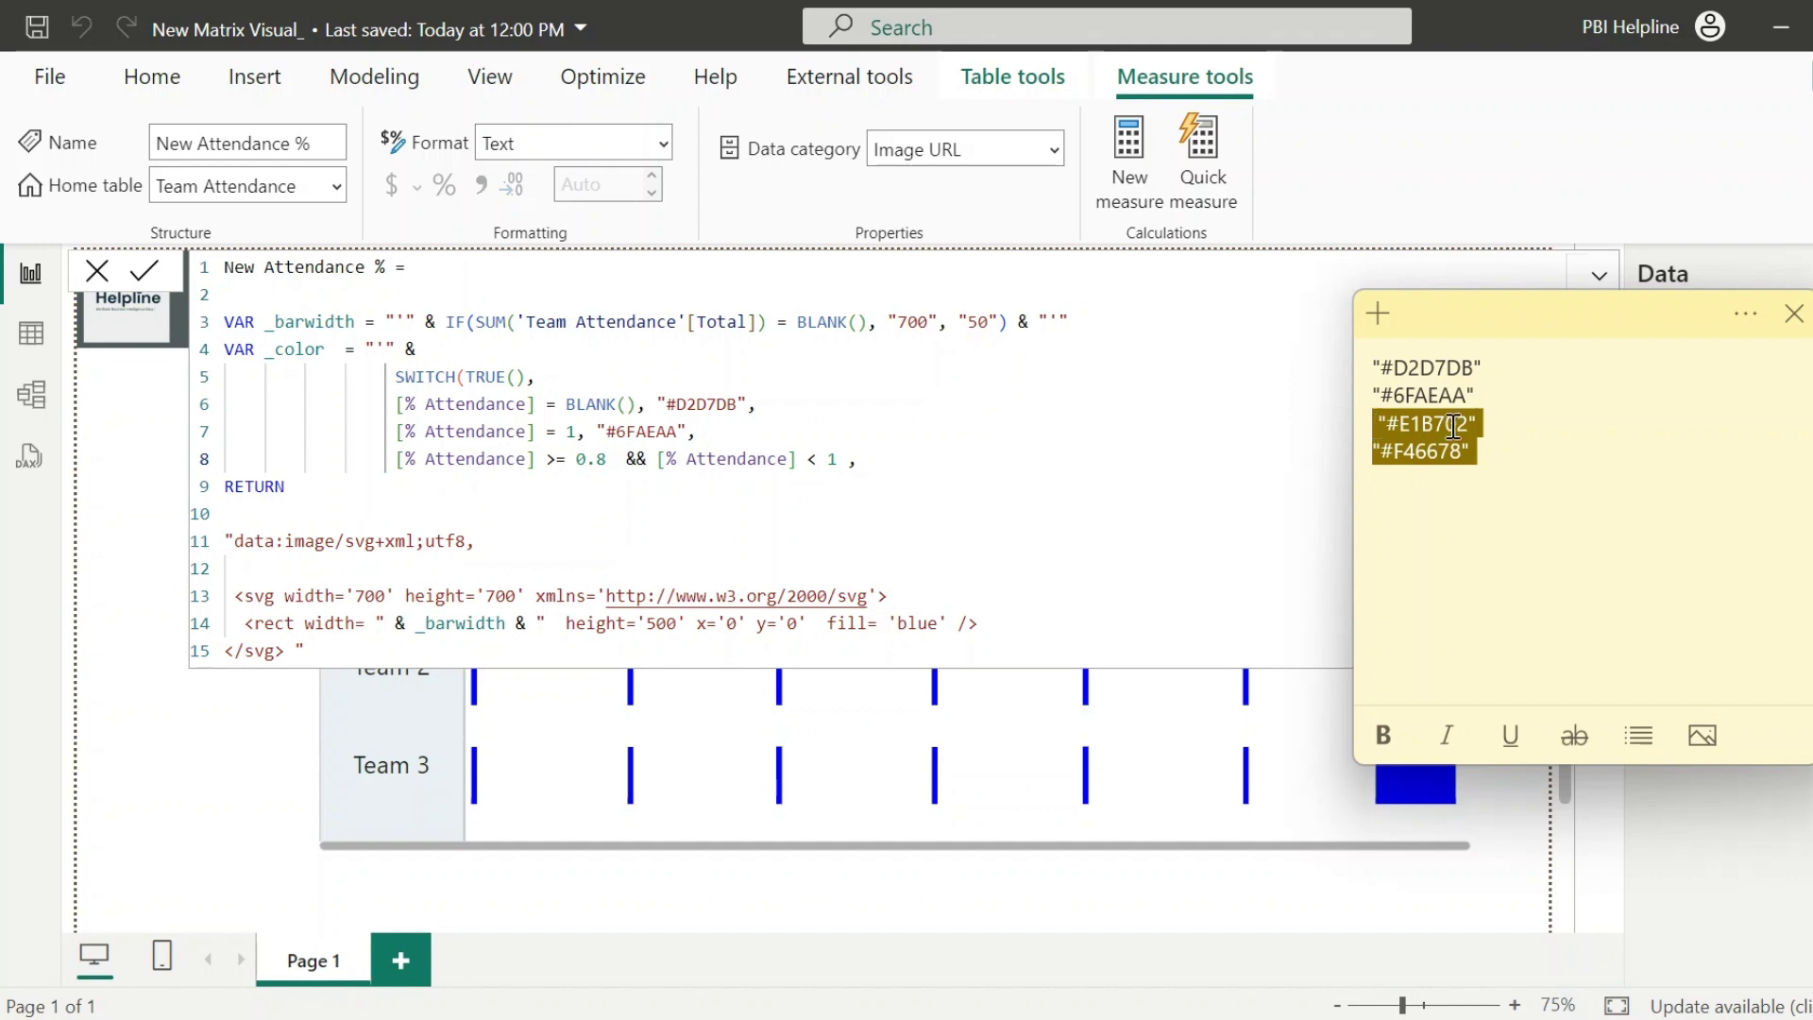
click(919, 455)
text("#E1B702" "#F46678")
click(993, 462)
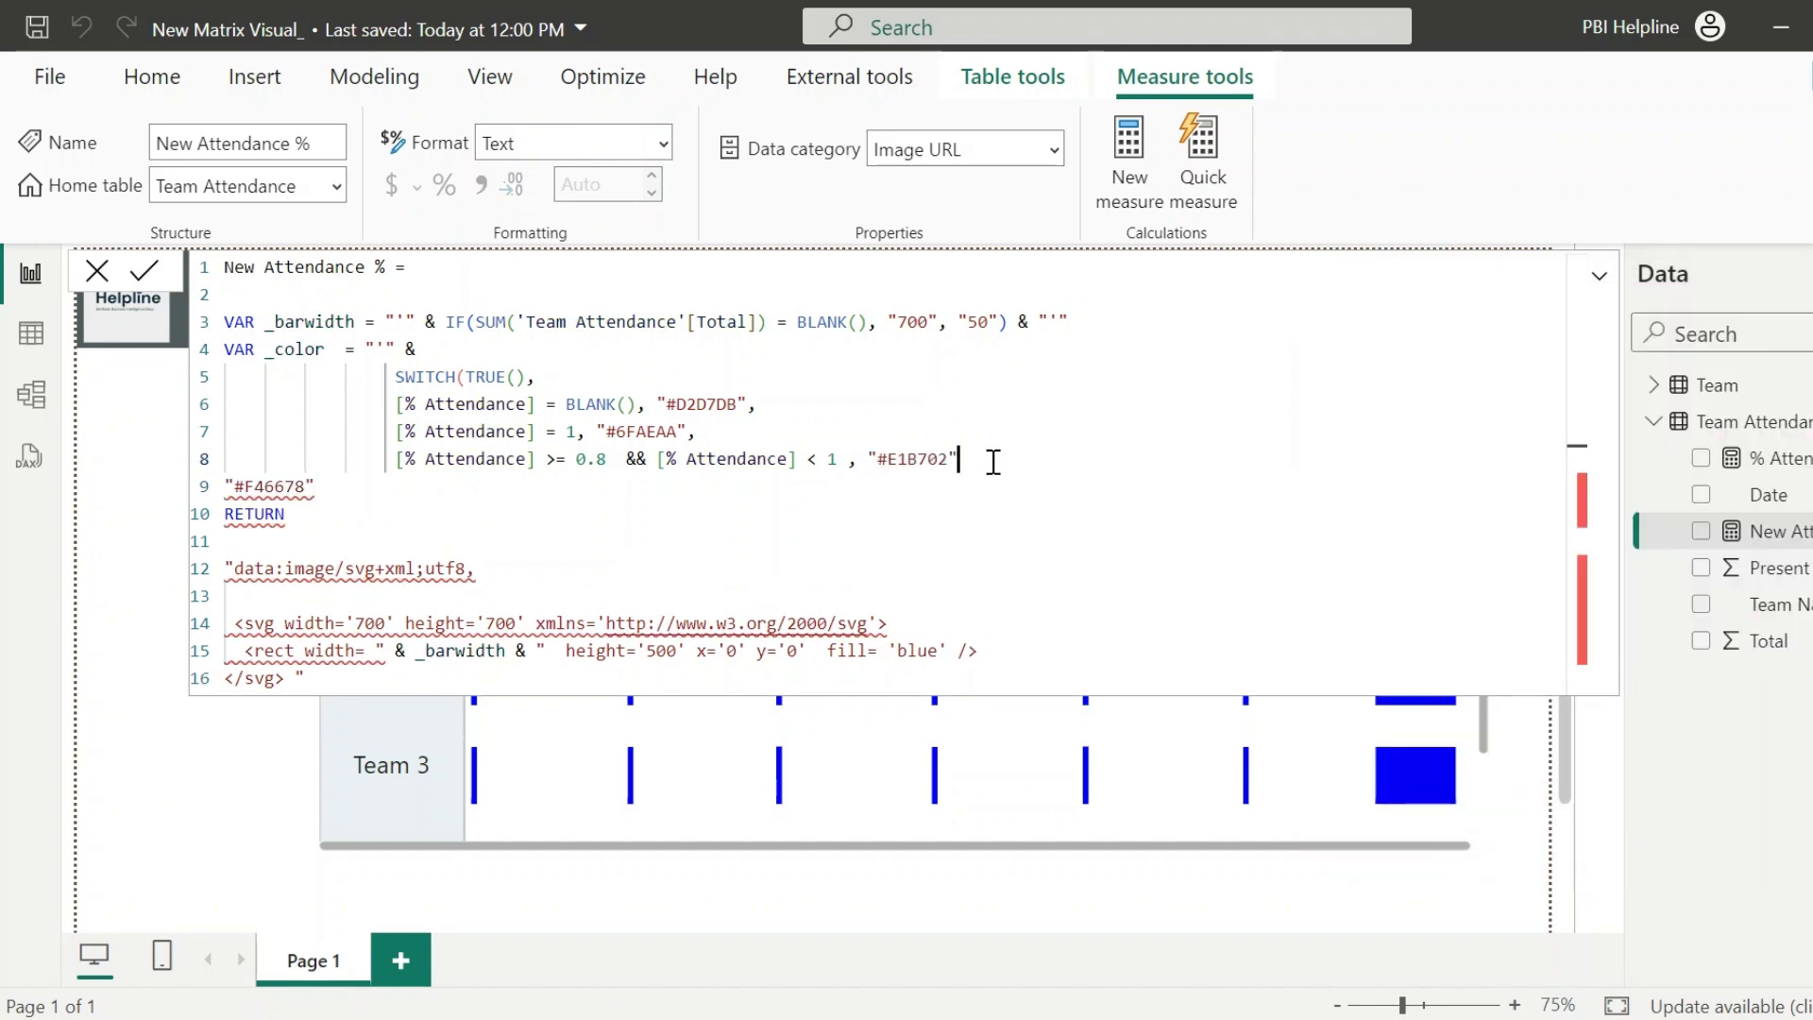
text(,)
click(341, 486)
text())
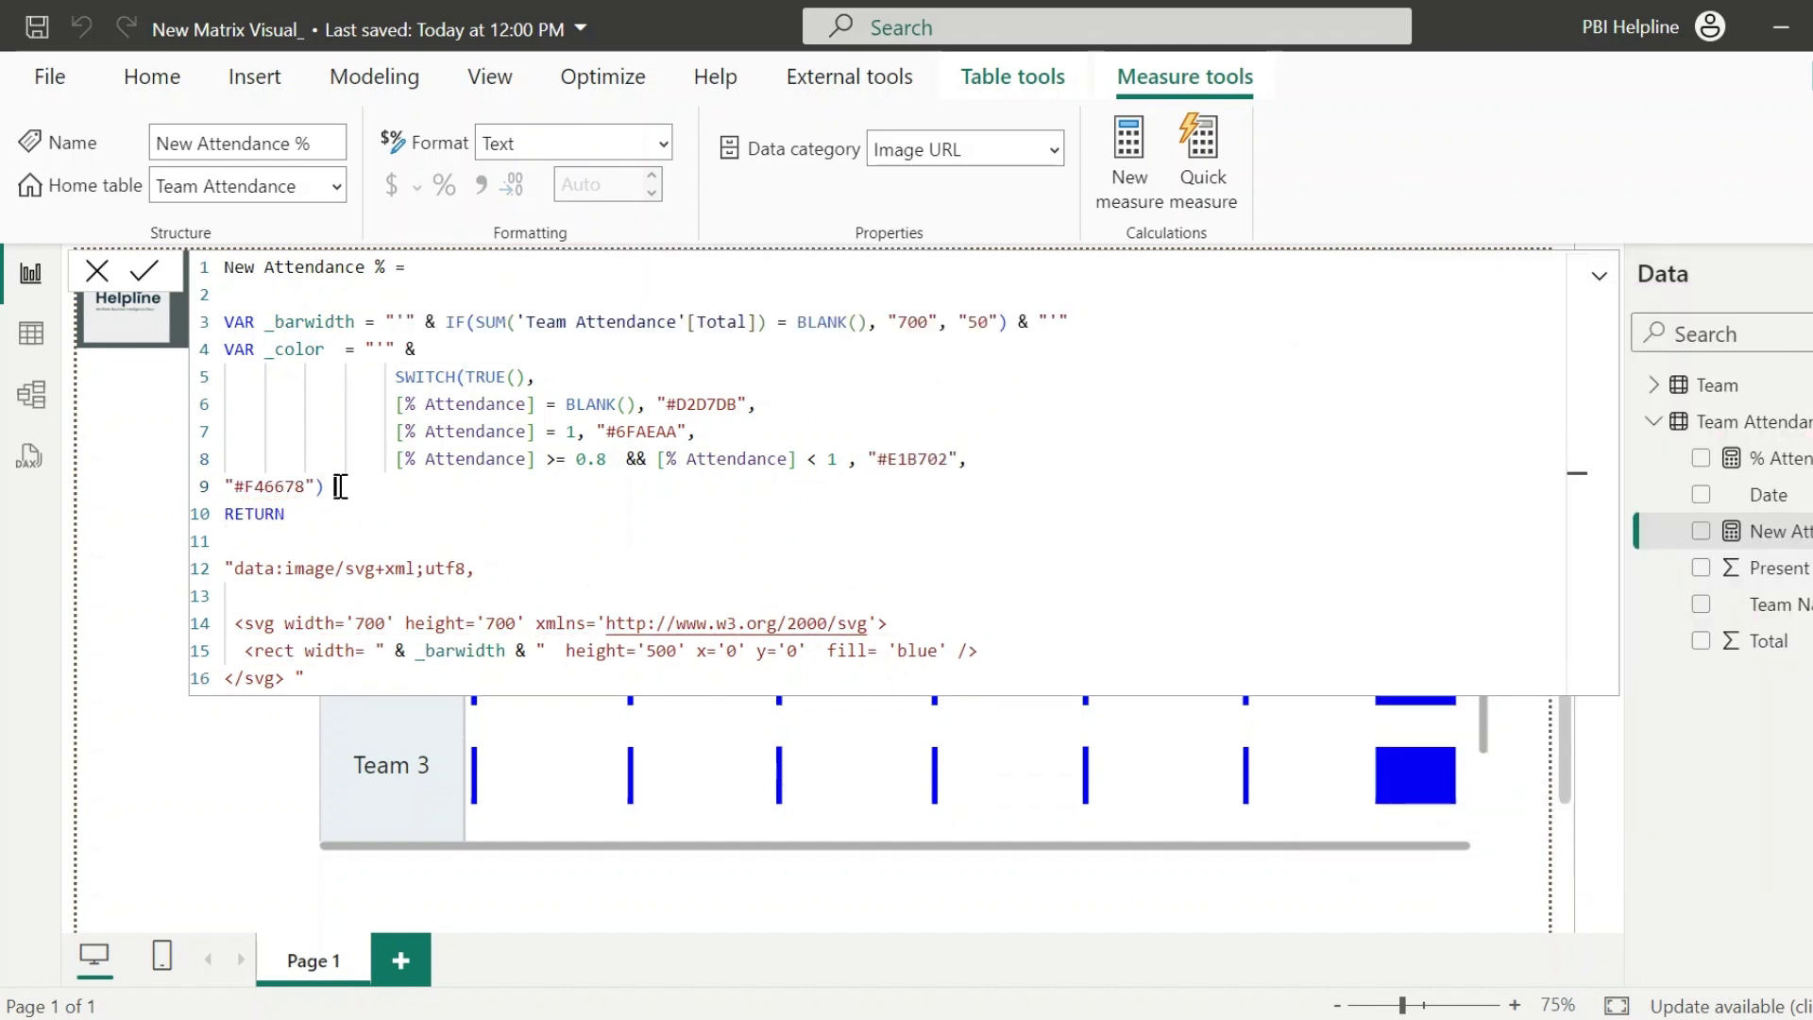
text( &)
Set the rectangle fill to "& _color & " and commit the measure.
drag(953, 651, 889, 651)
text("& _color)
text( & ")
click(144, 272)
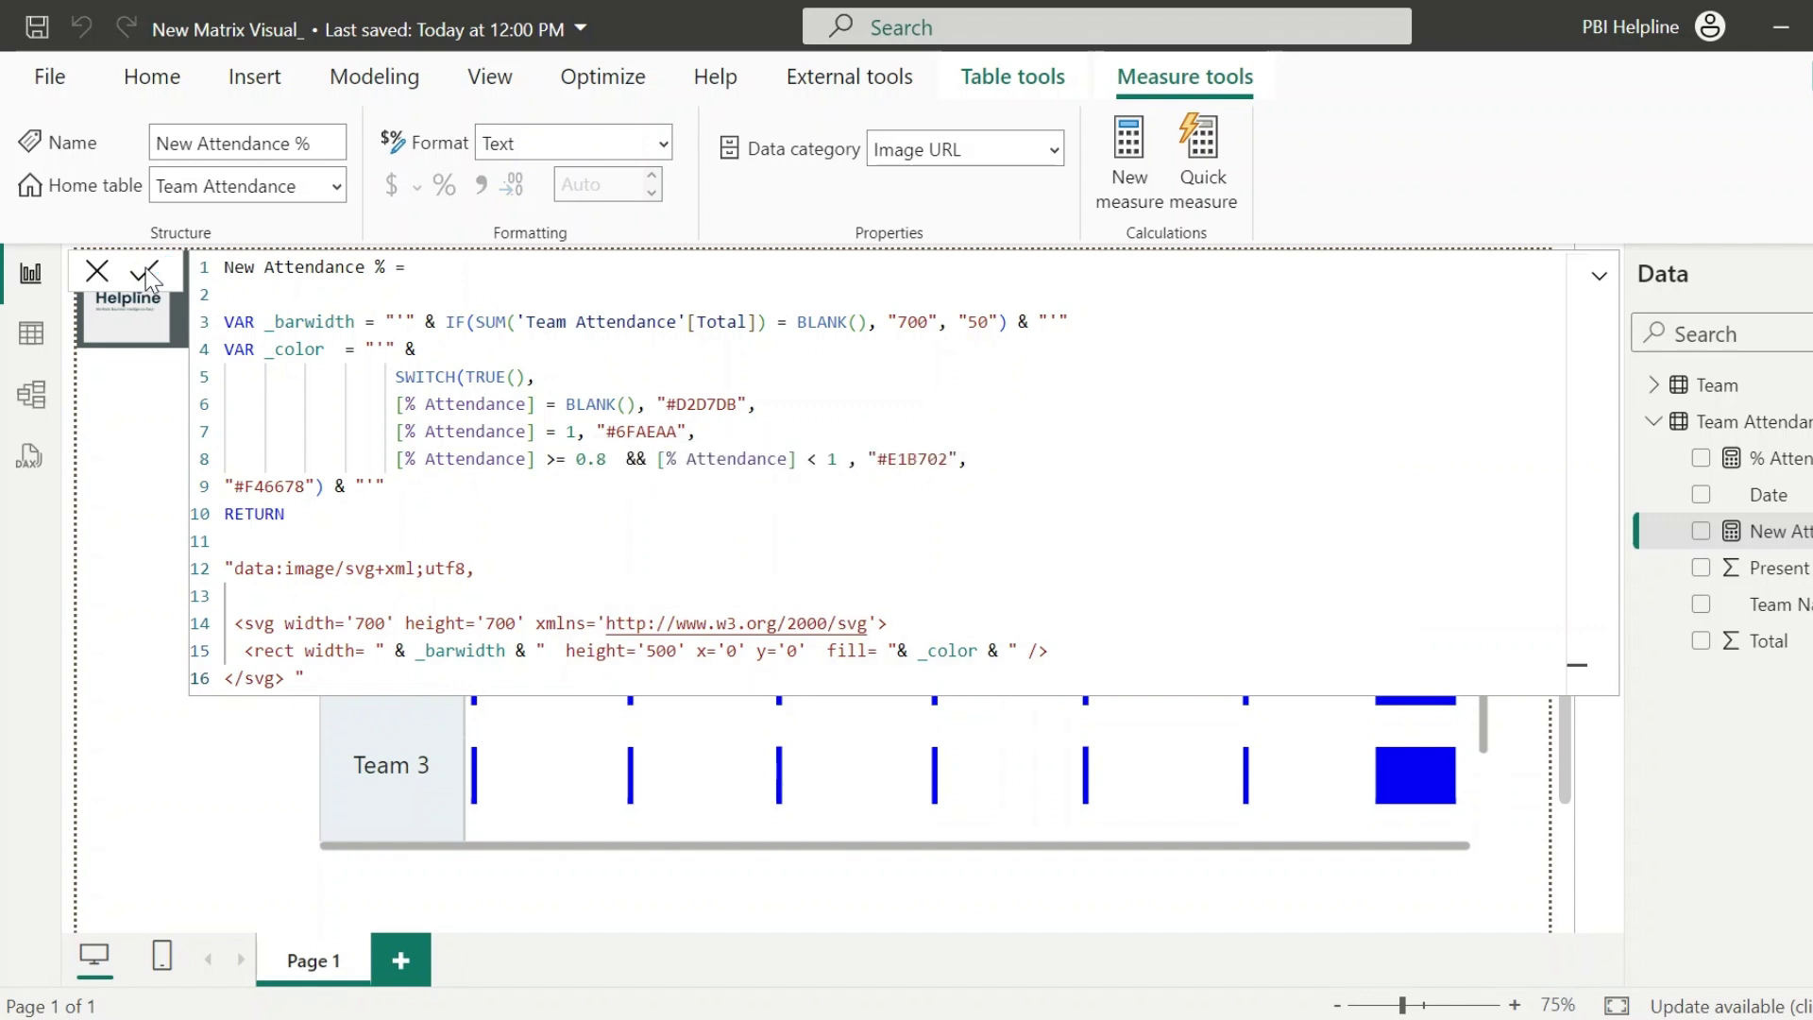
click(1598, 275)
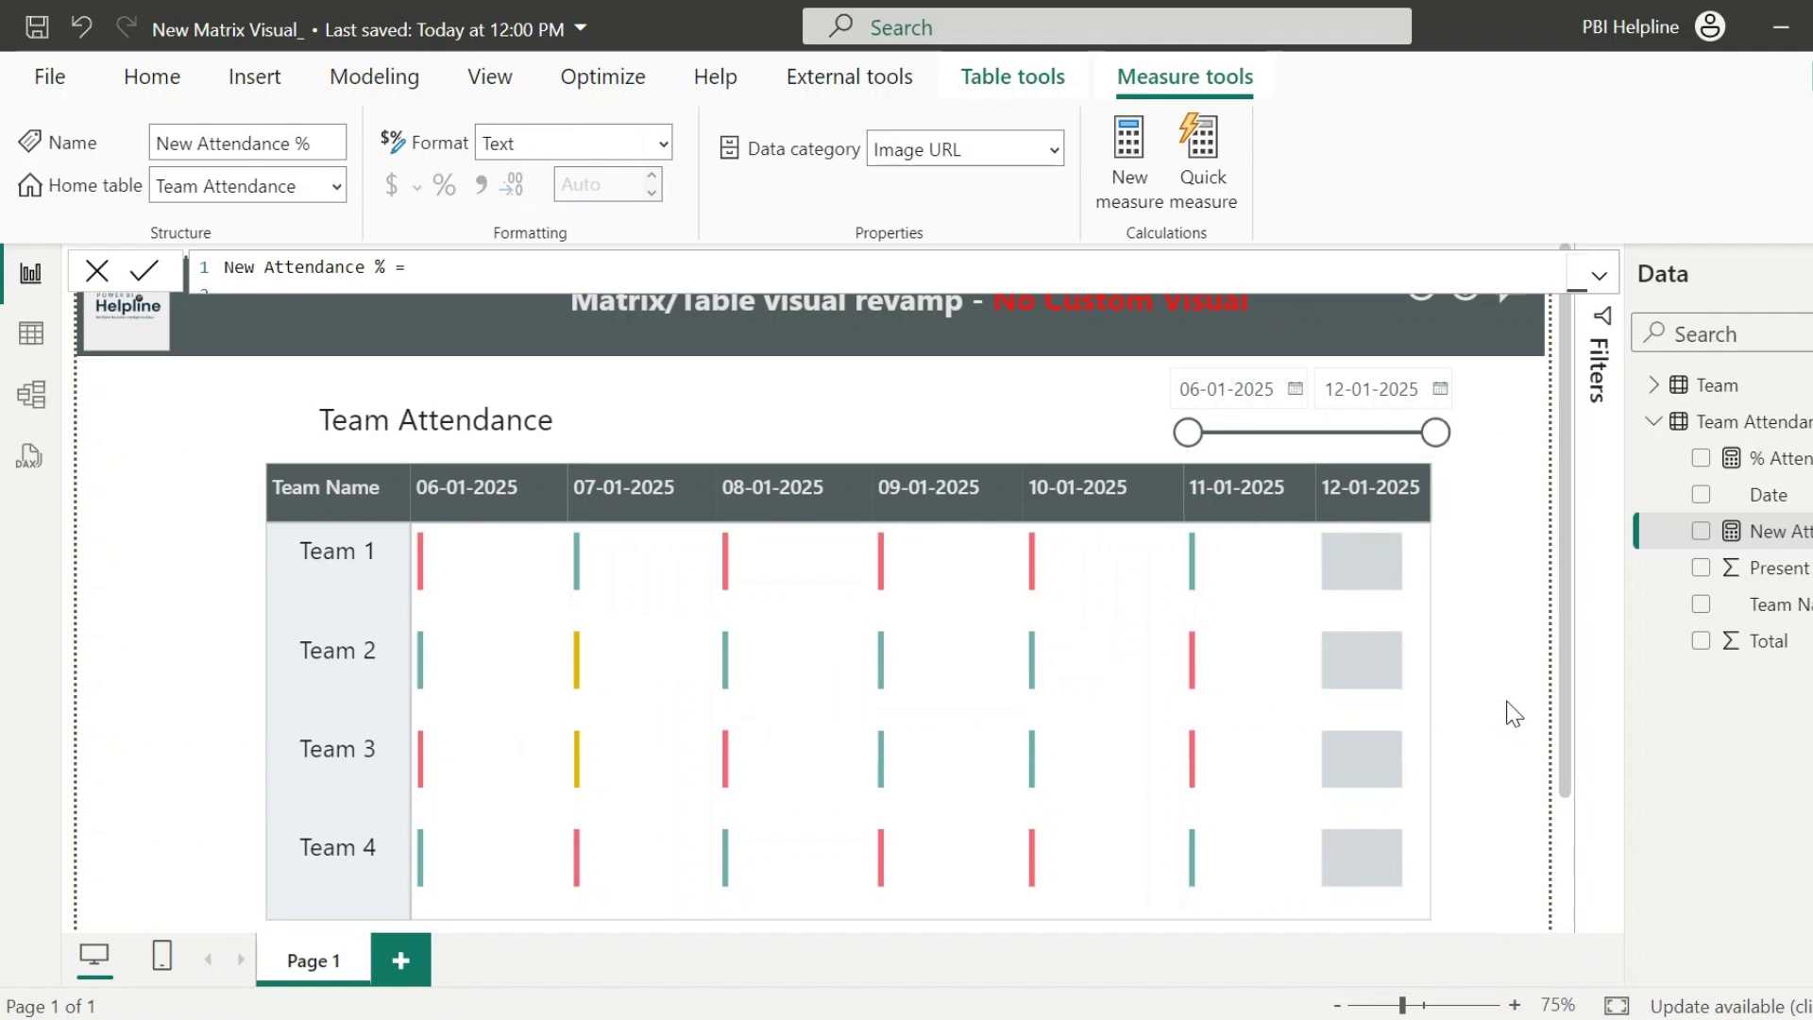
Copy the 'I love SVG!' <text> example line from W3Schools' SVG Text and tspan page.
click(1596, 273)
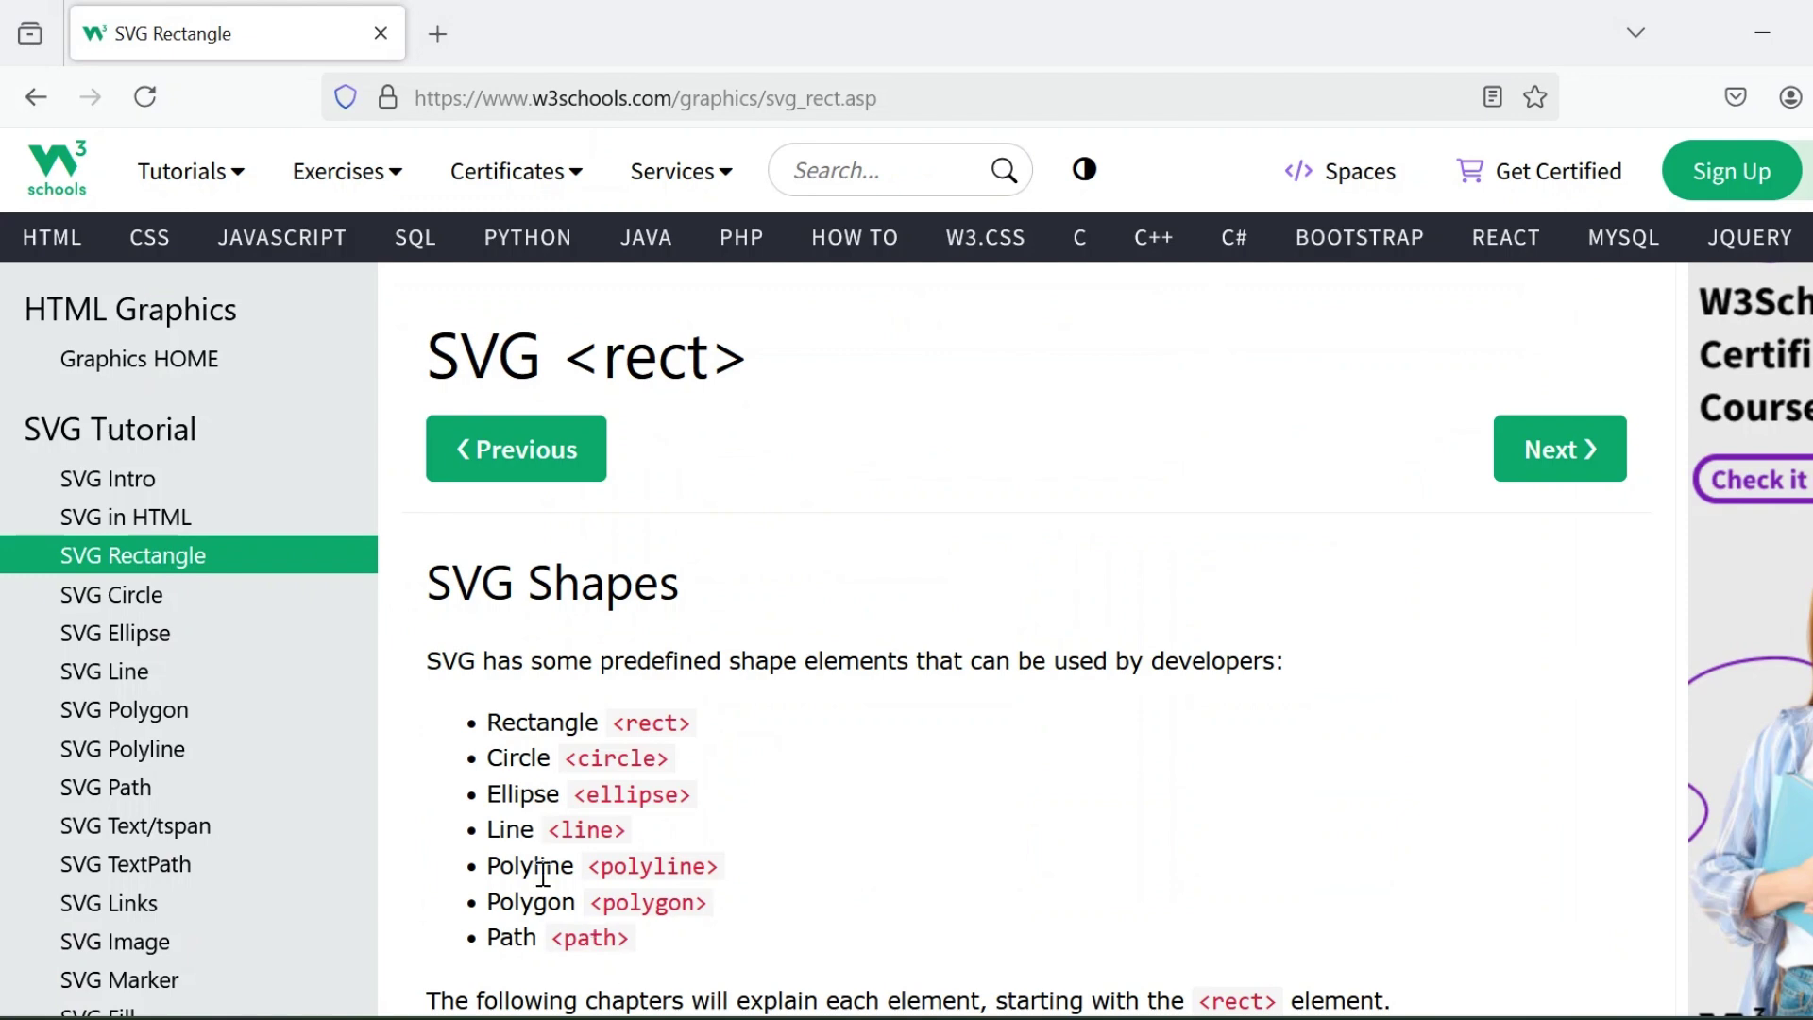
click(192, 827)
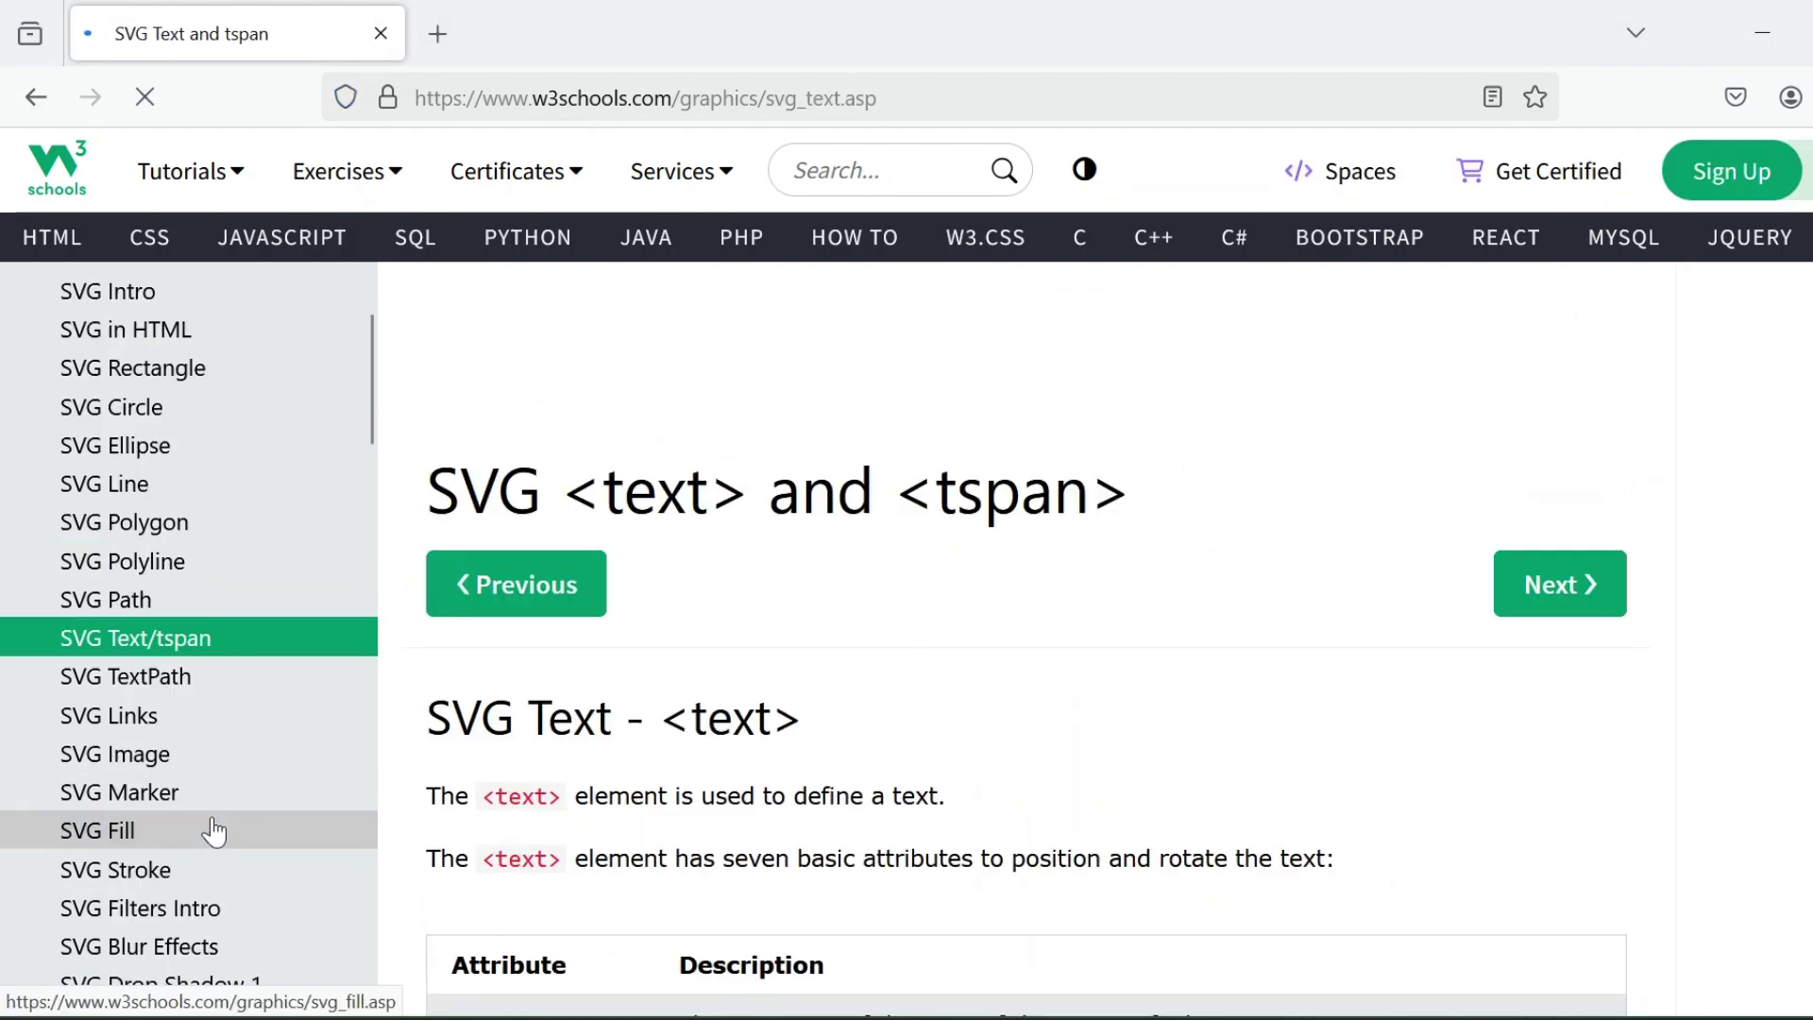
scroll(1012, 728, down, 15)
drag(1436, 720, 482, 720)
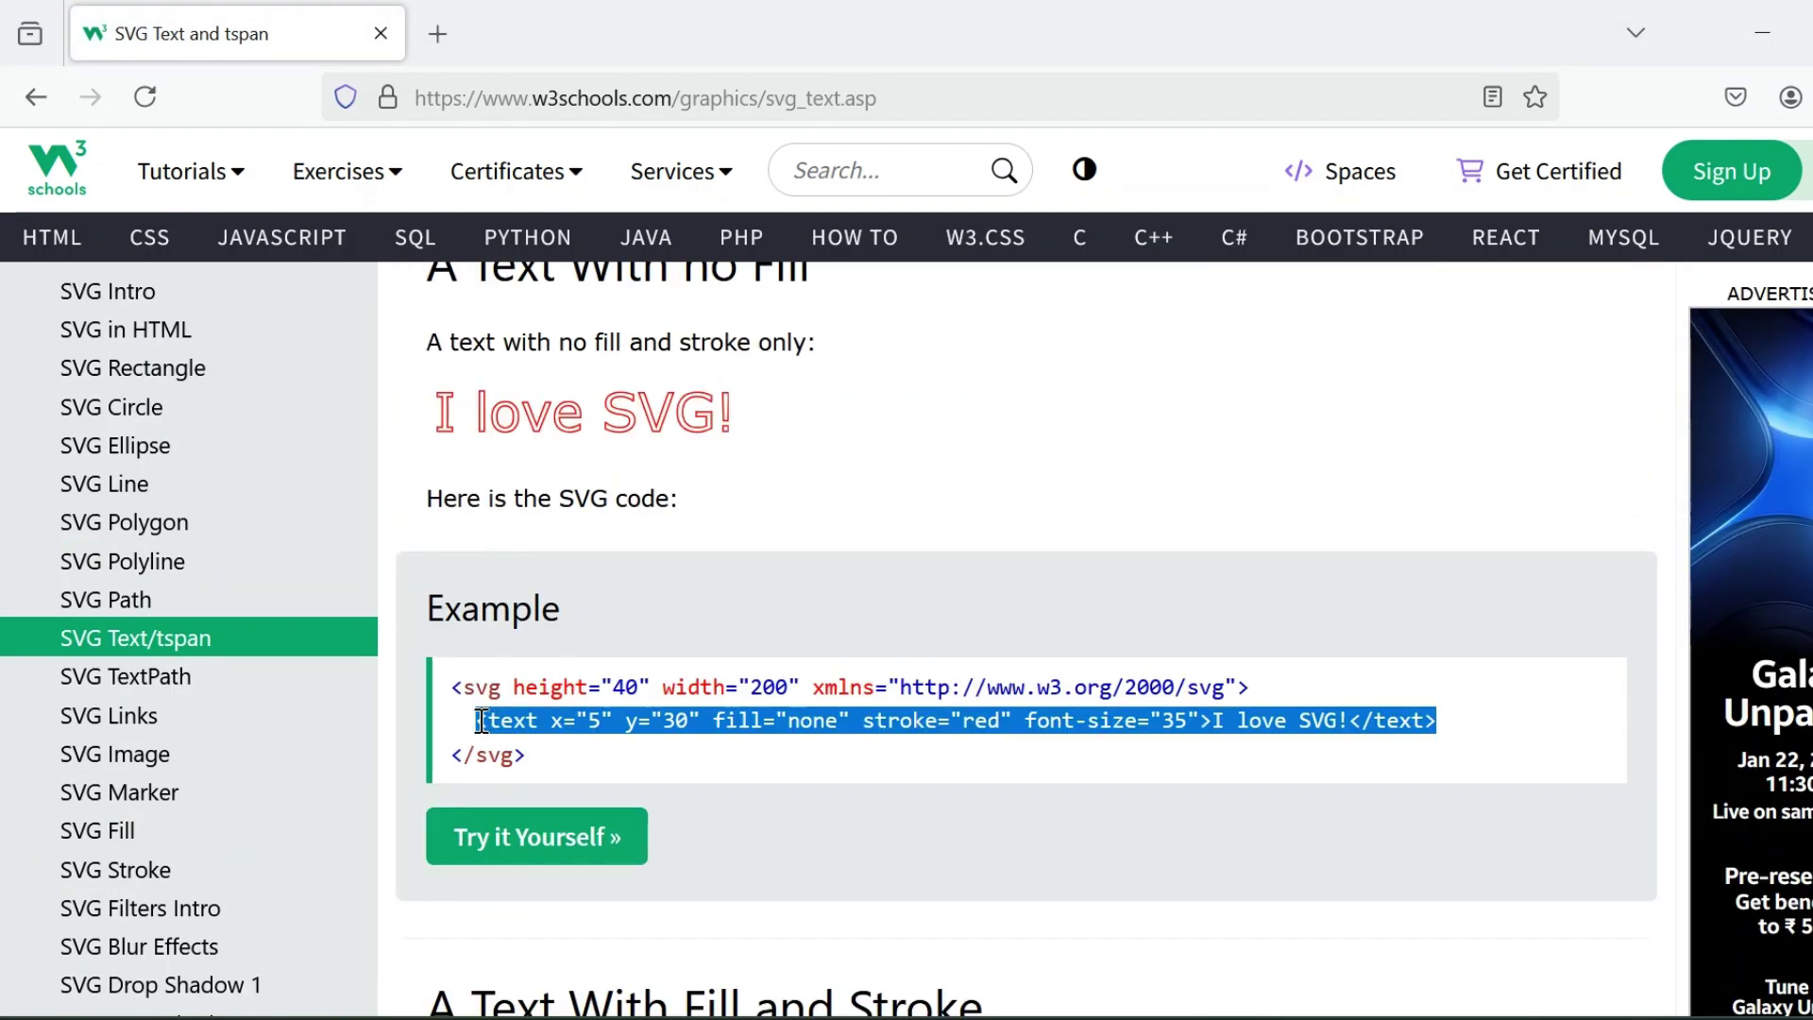
Paste the SVG text element below the rectangle with position '100' and y='230'.
key(ctrl+c)
key(alt+Tab)
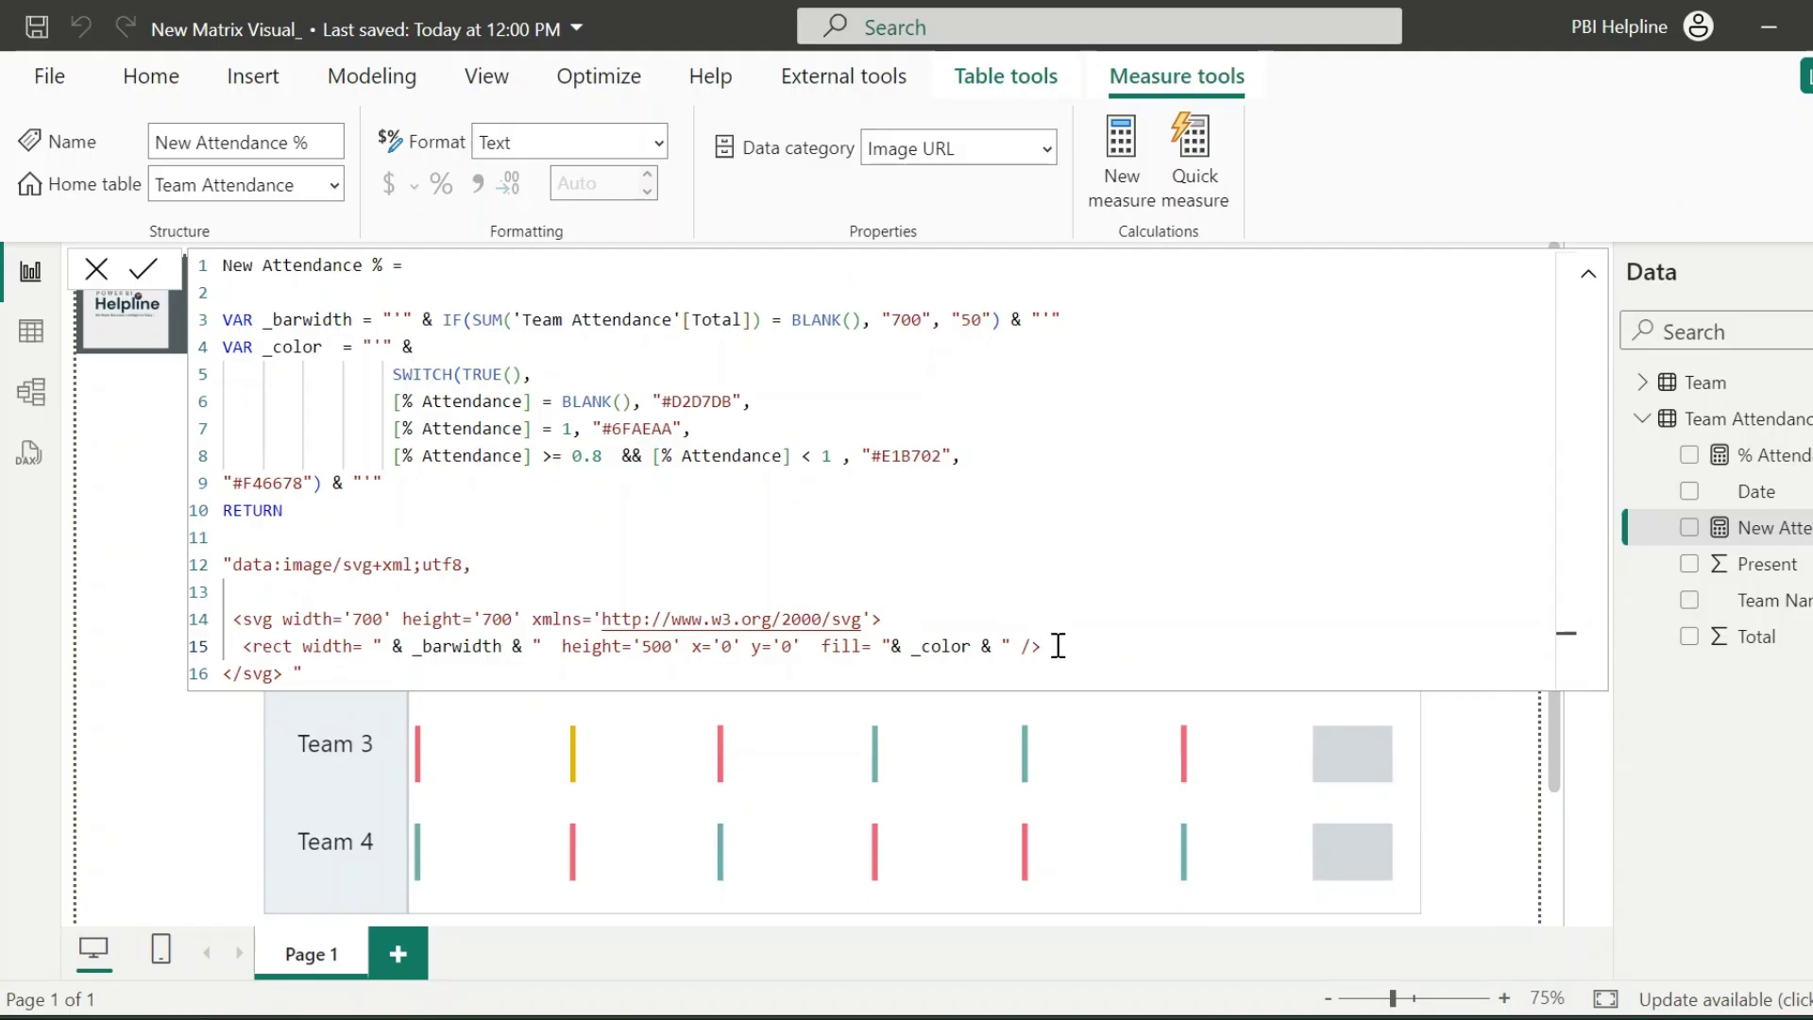
key(Return)
key(ctrl+v)
text('100' y=)
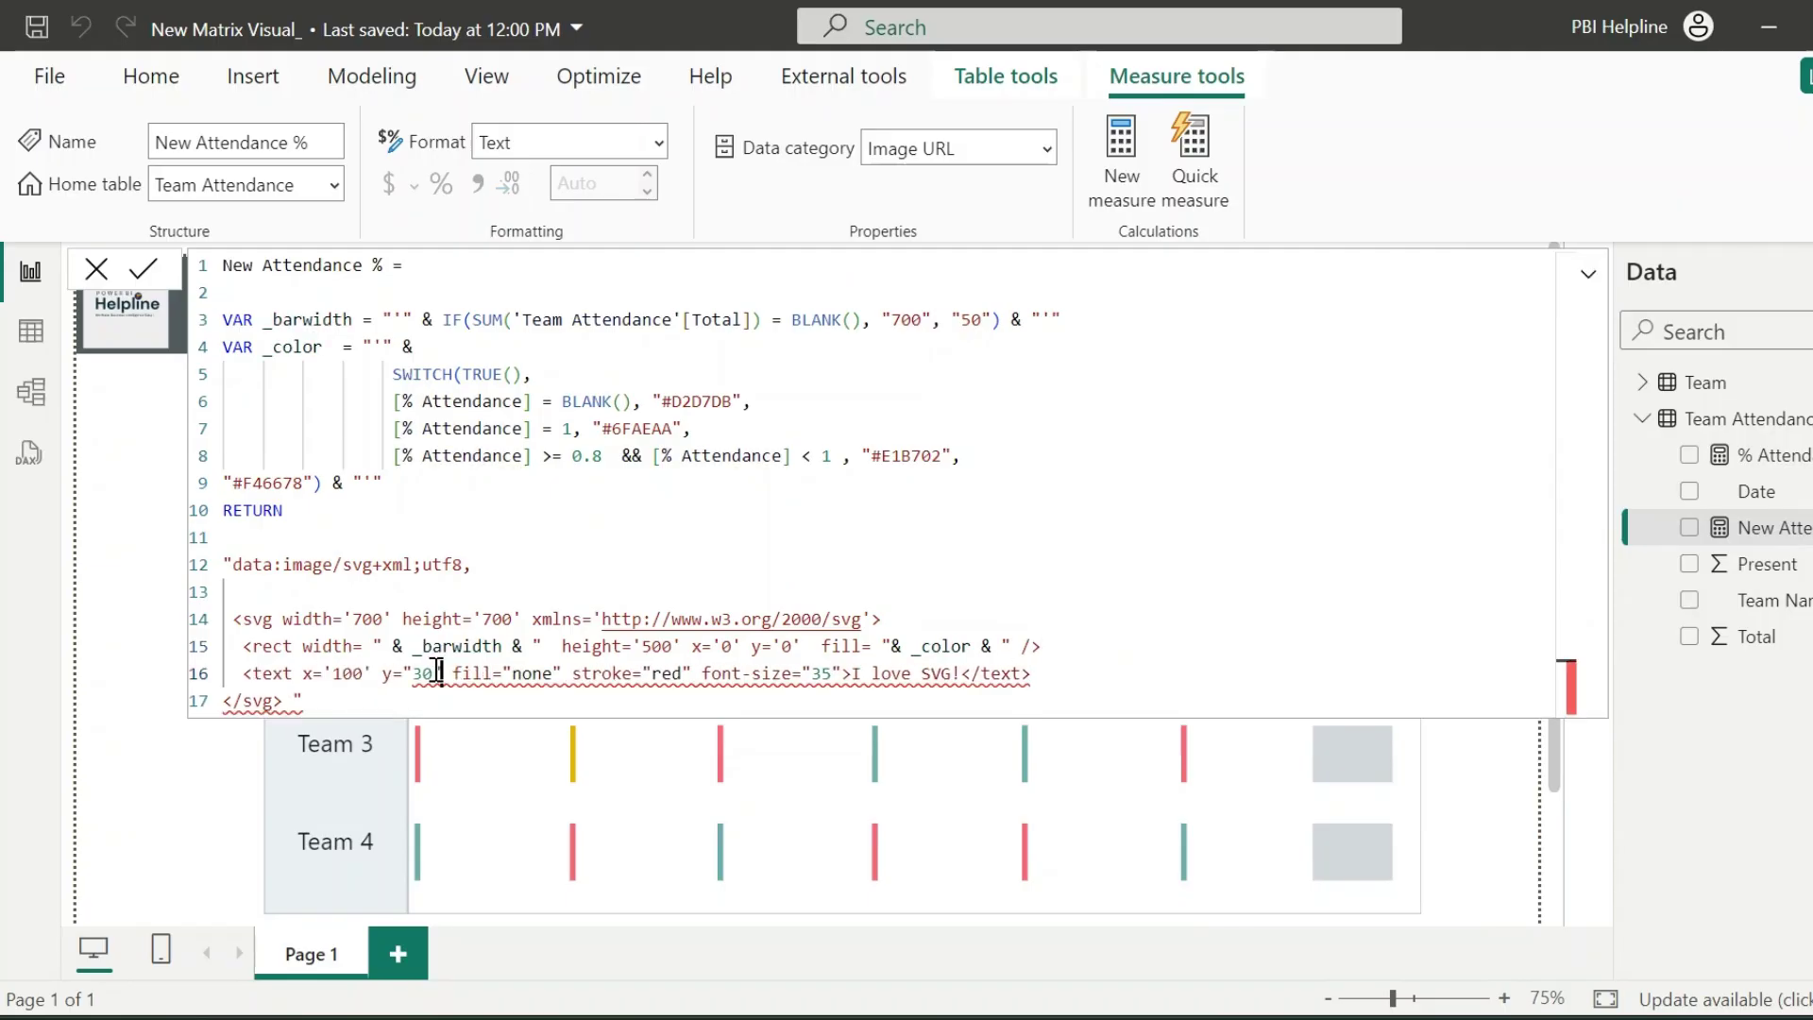
text('230')
Set the text fill to grey and its stroke to " & _color & ".
drag(573, 673, 515, 673)
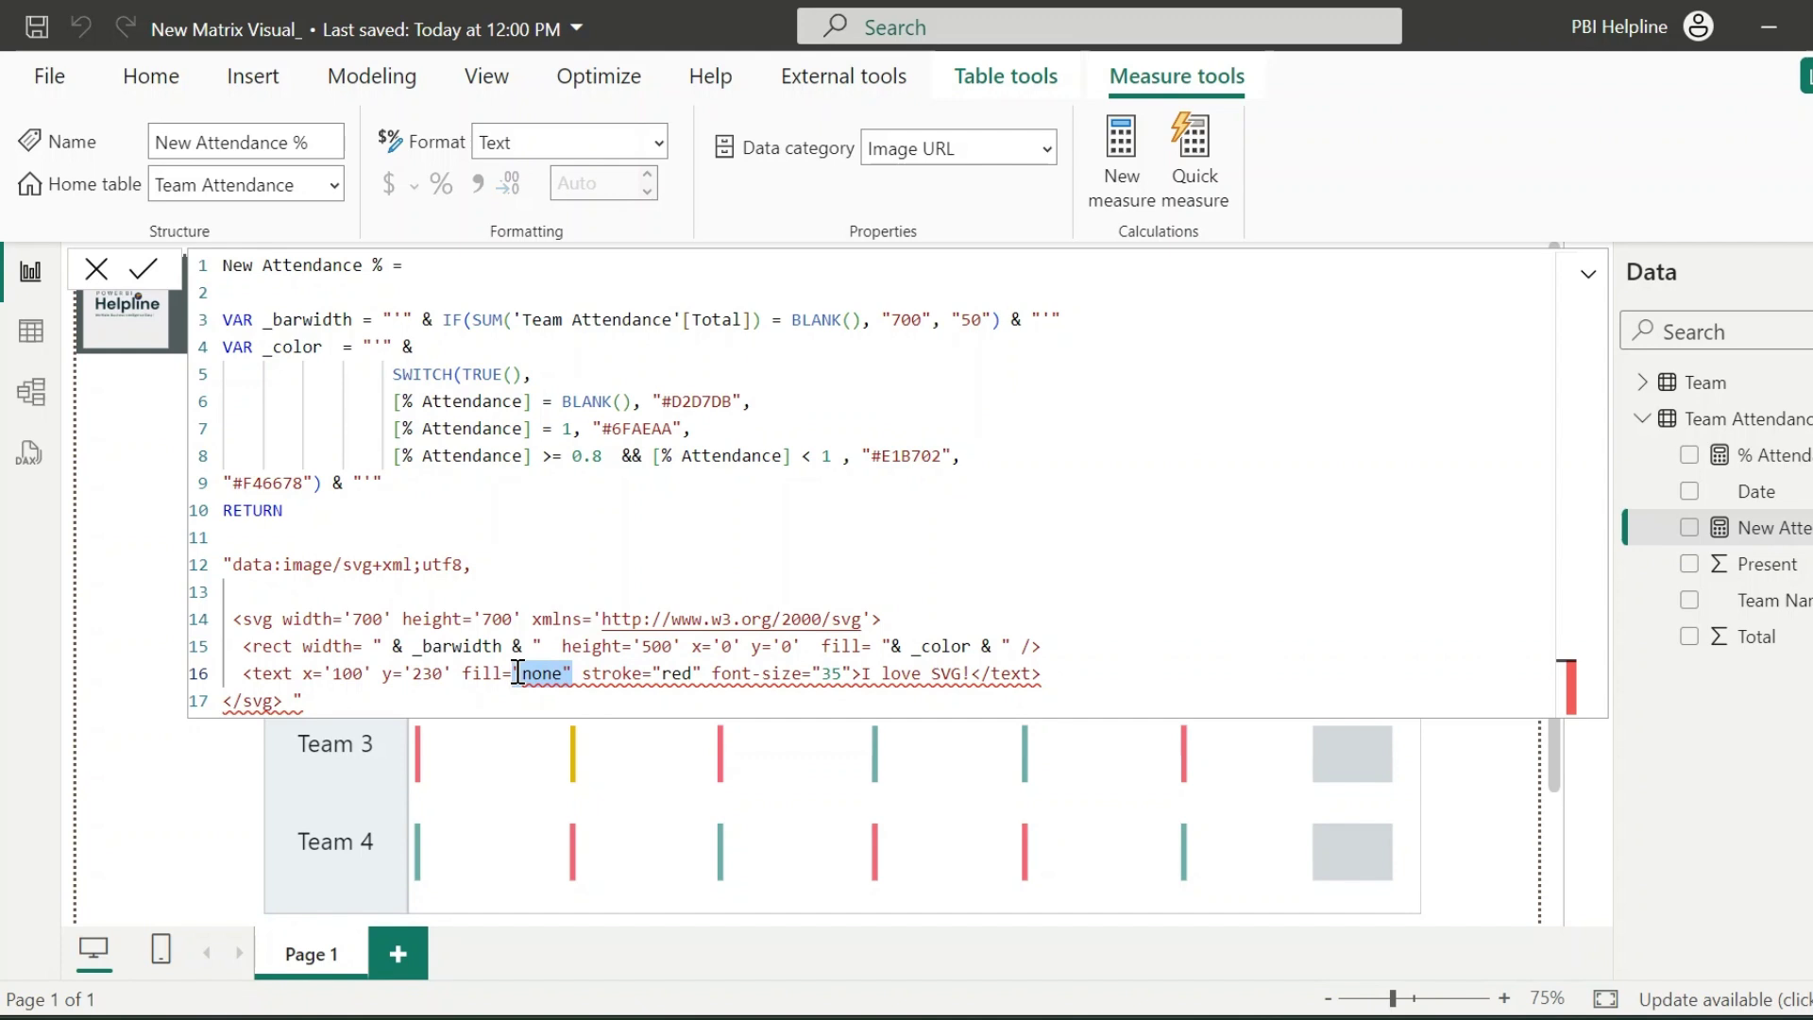
text(grey')
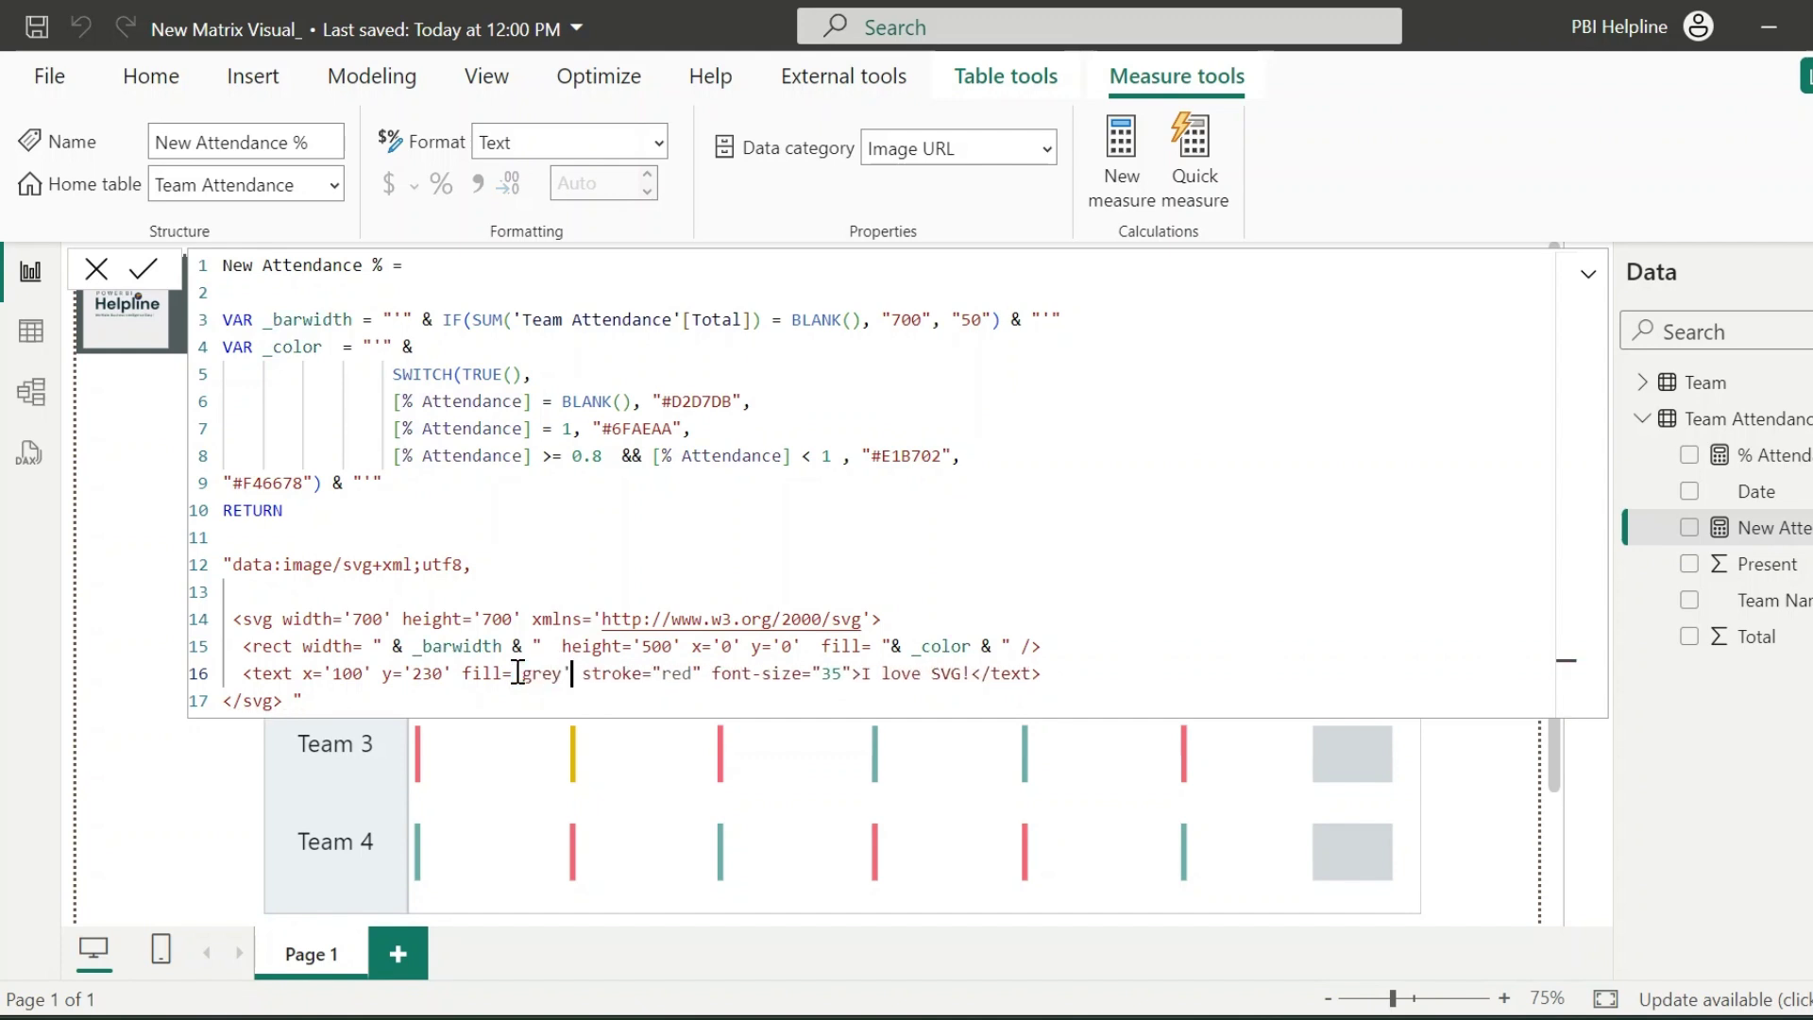
click(690, 673)
key(BackSpace)
key(BackSpace)
key(BackSpace)
key(BackSpace)
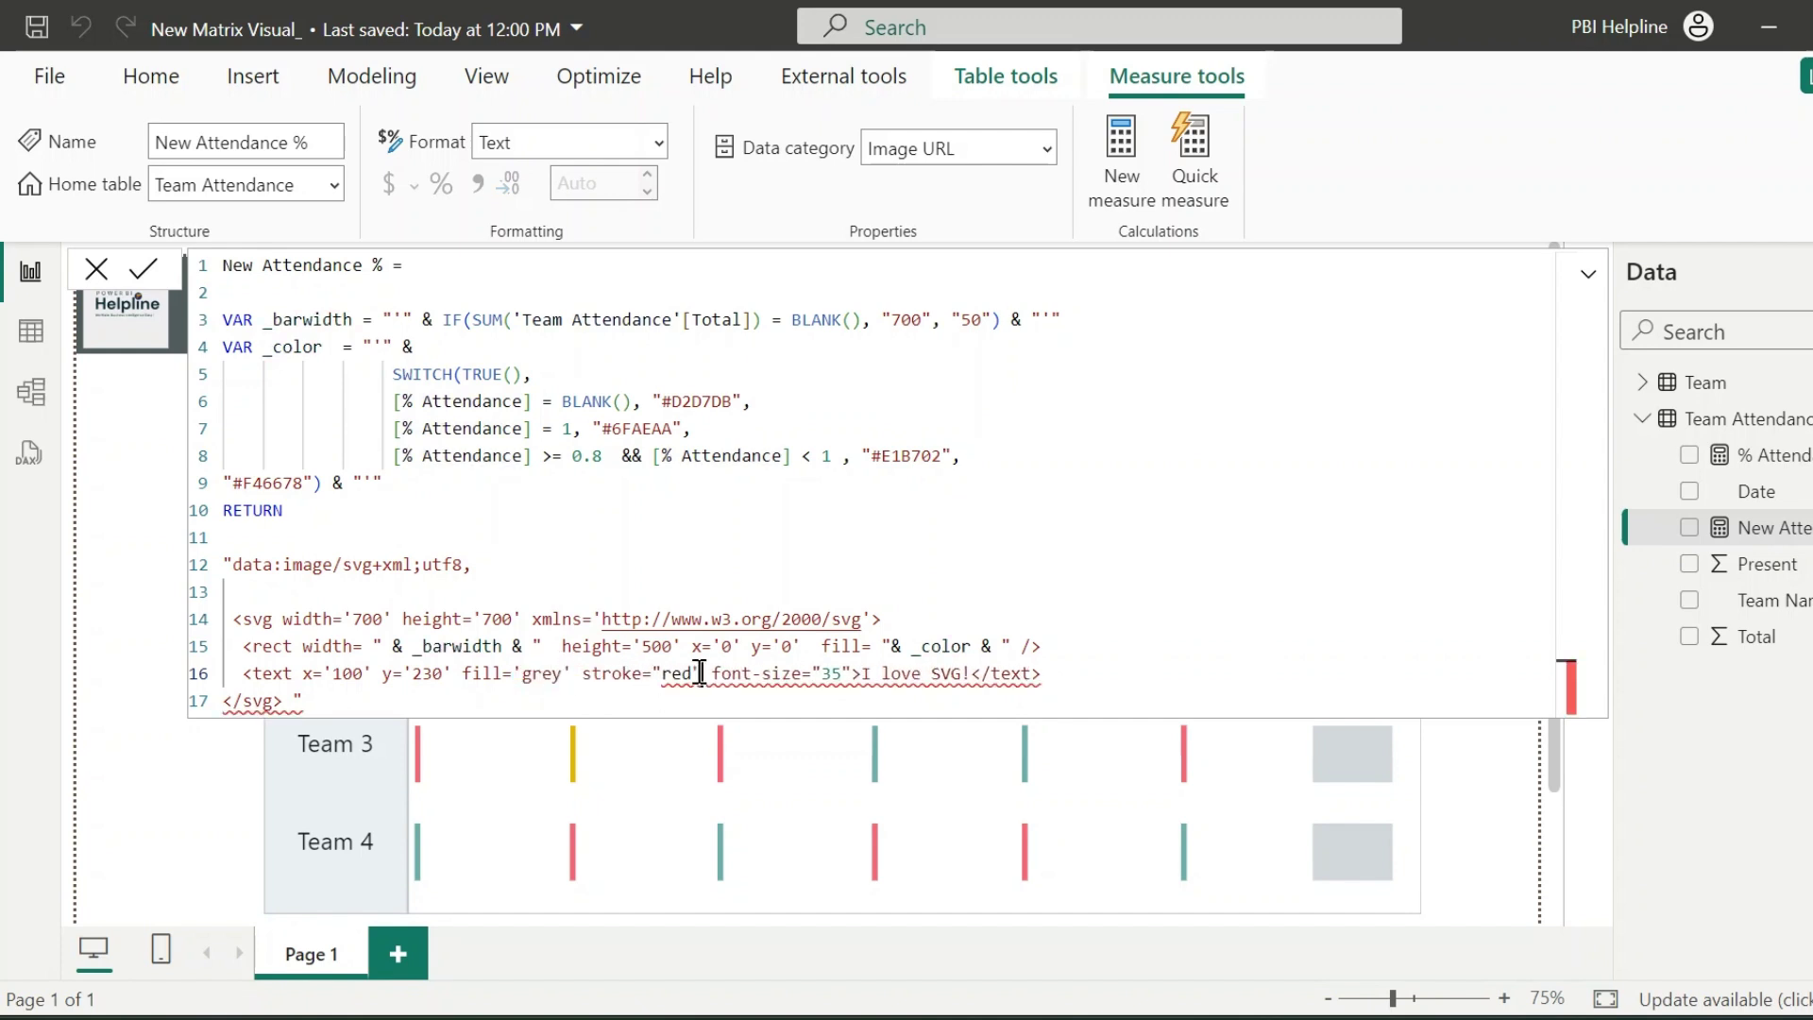
text(" & _color & ")
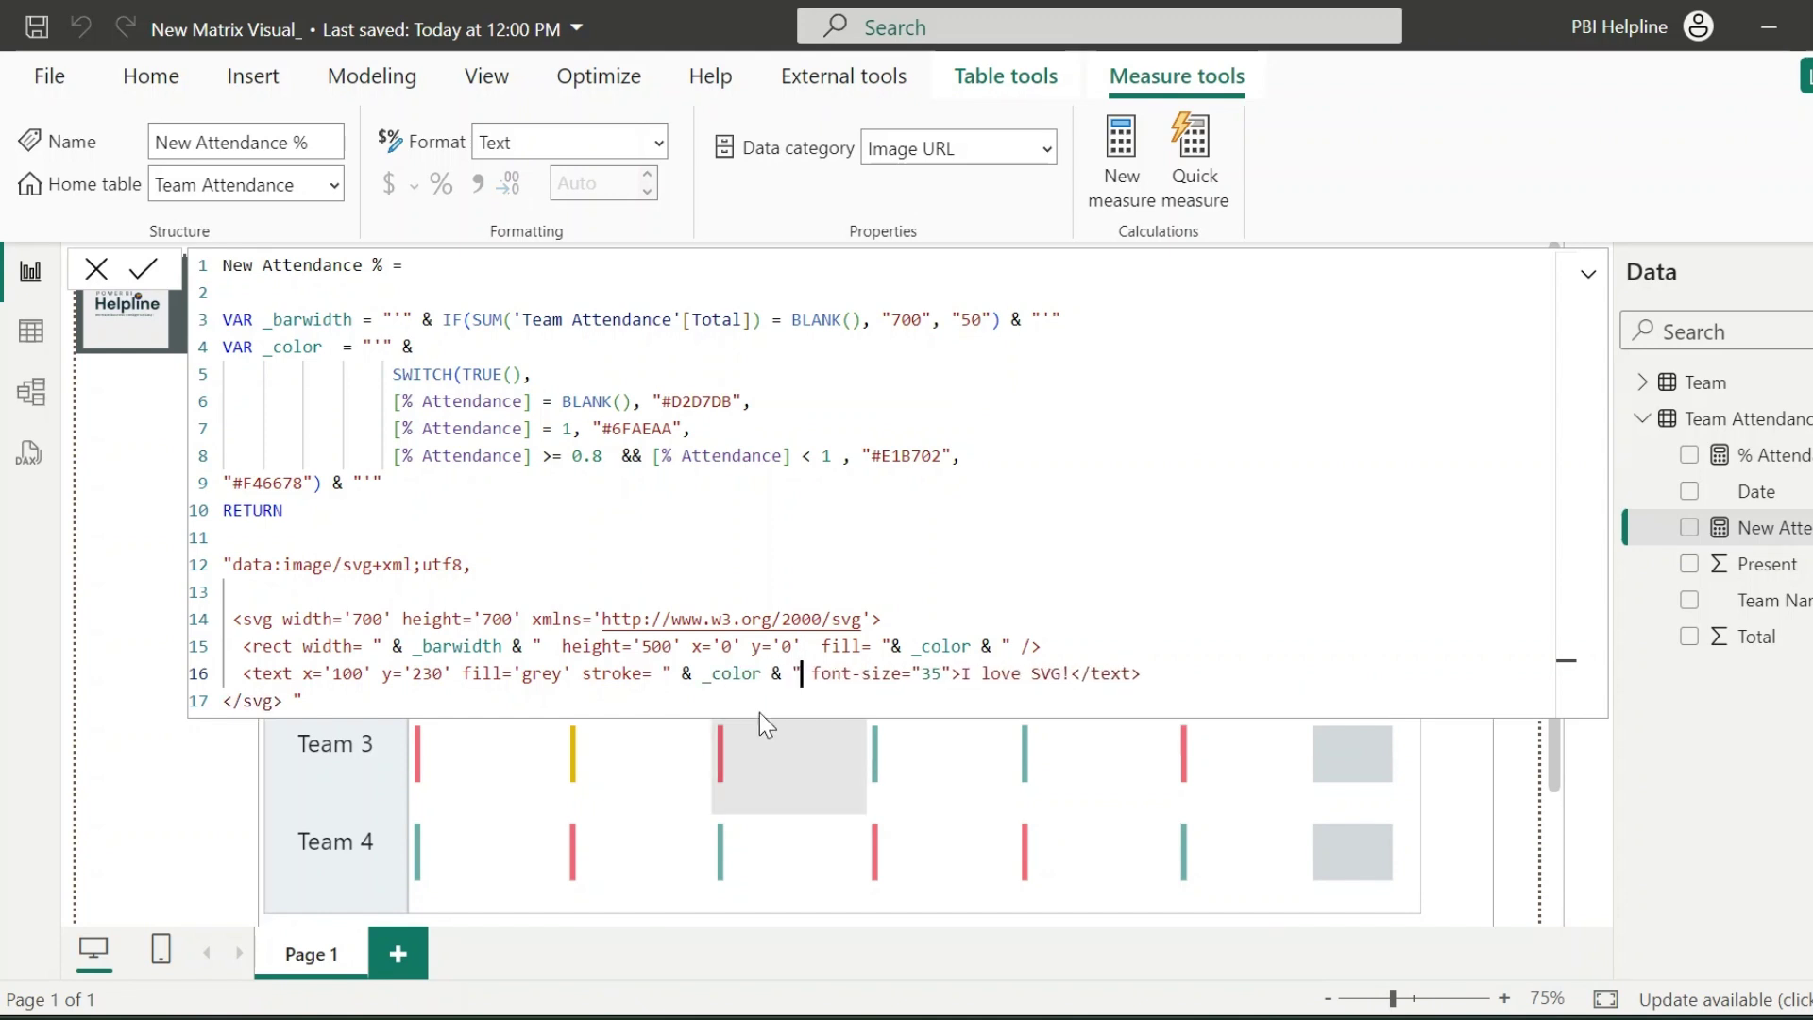
Set font-size '190', replace 'I love SVG!' with FORMAT([% Attendance], "0.0%"), and commit.
drag(950, 676, 911, 676)
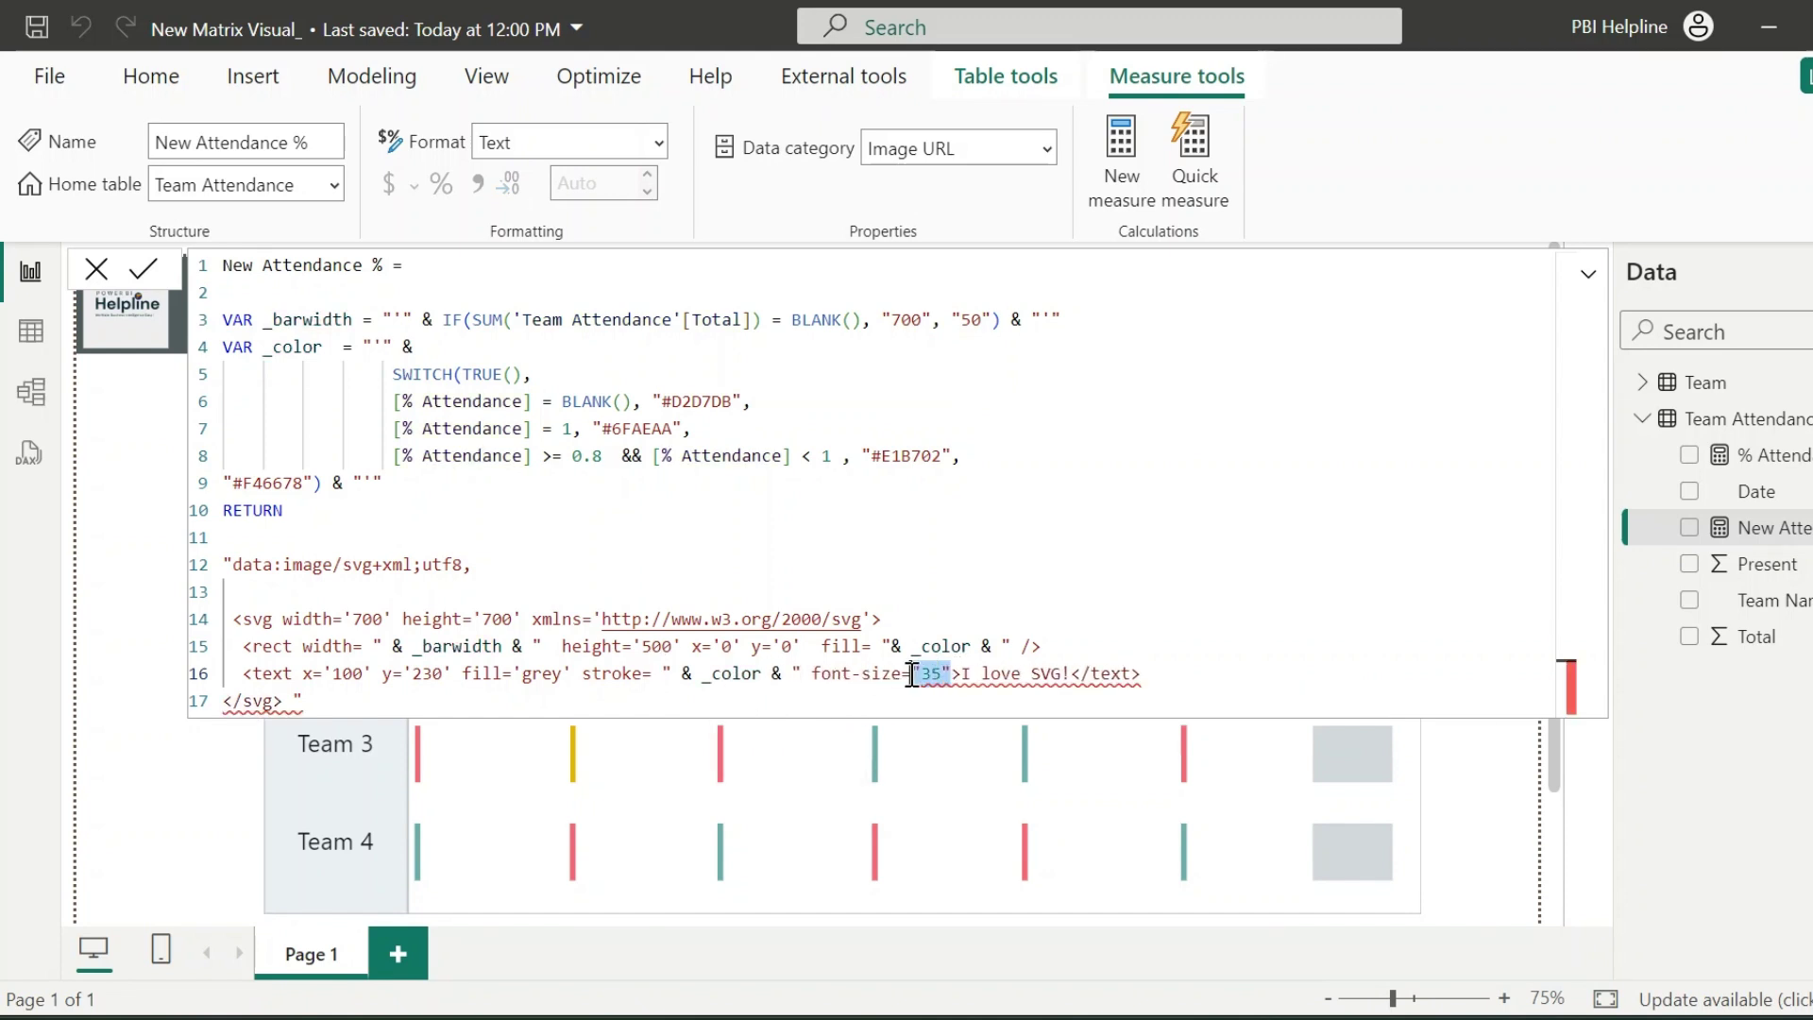
text('190')
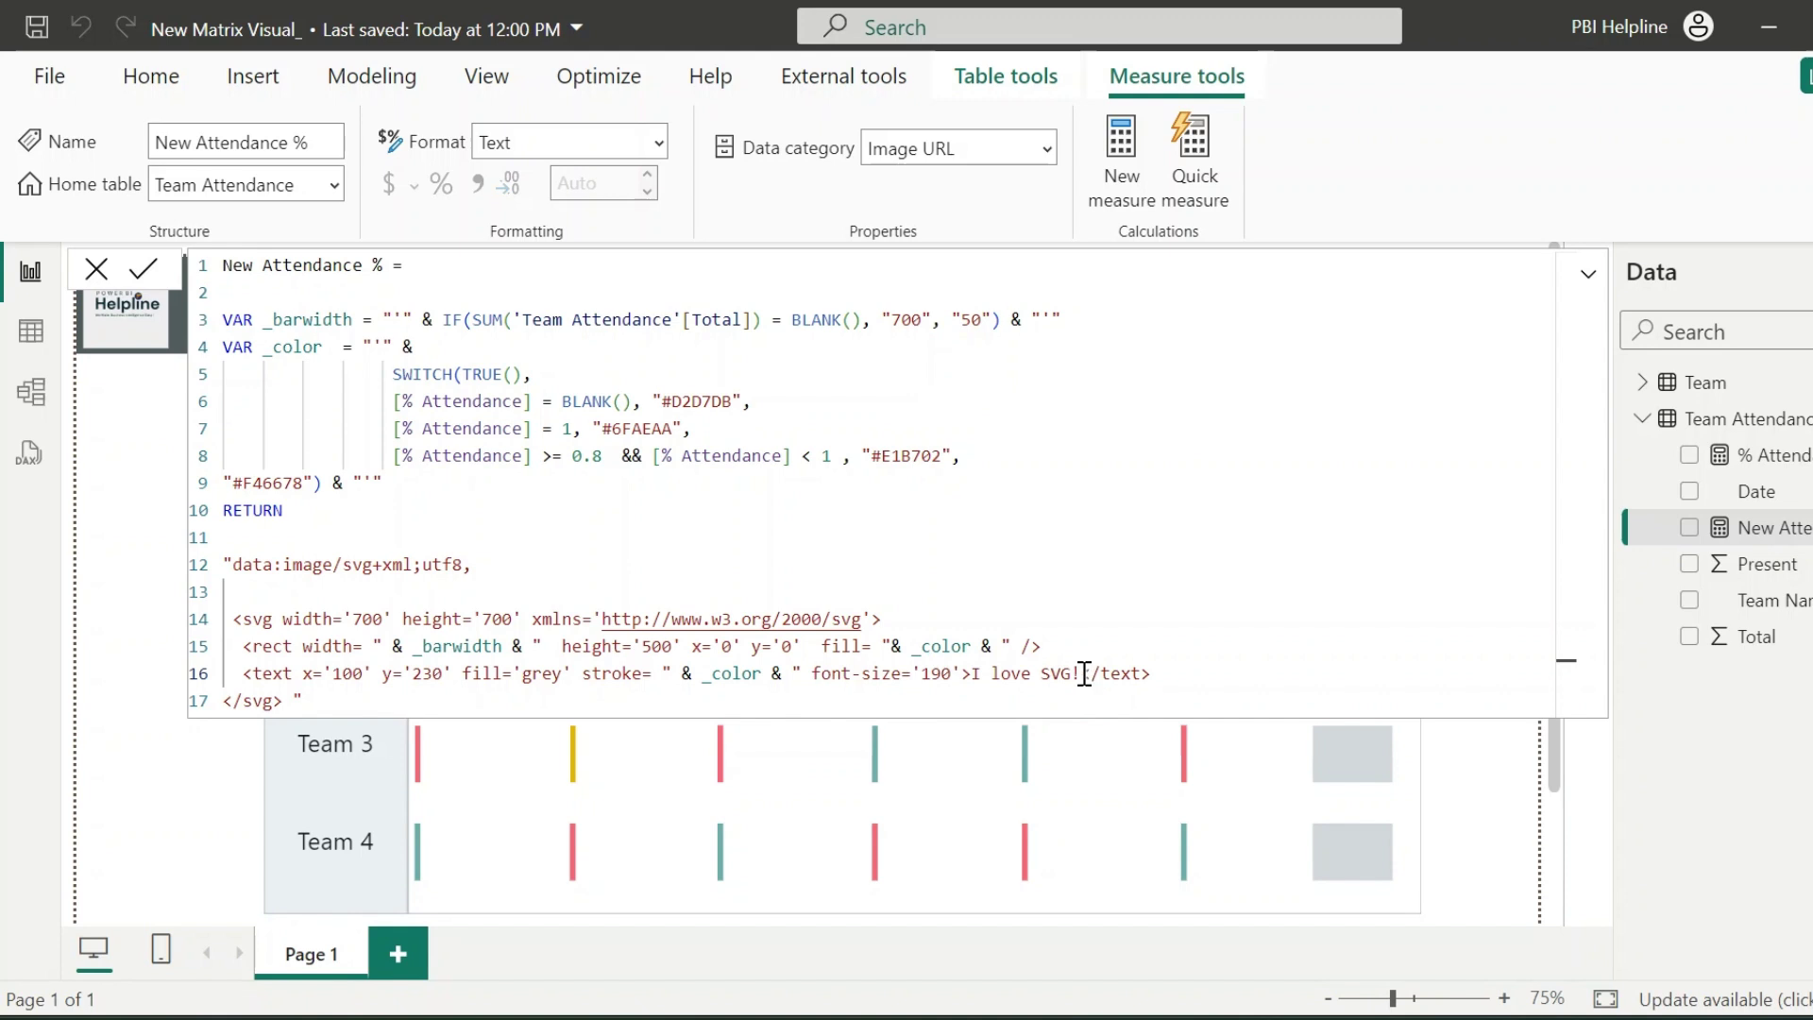
drag(1082, 673, 975, 672)
key(Delete)
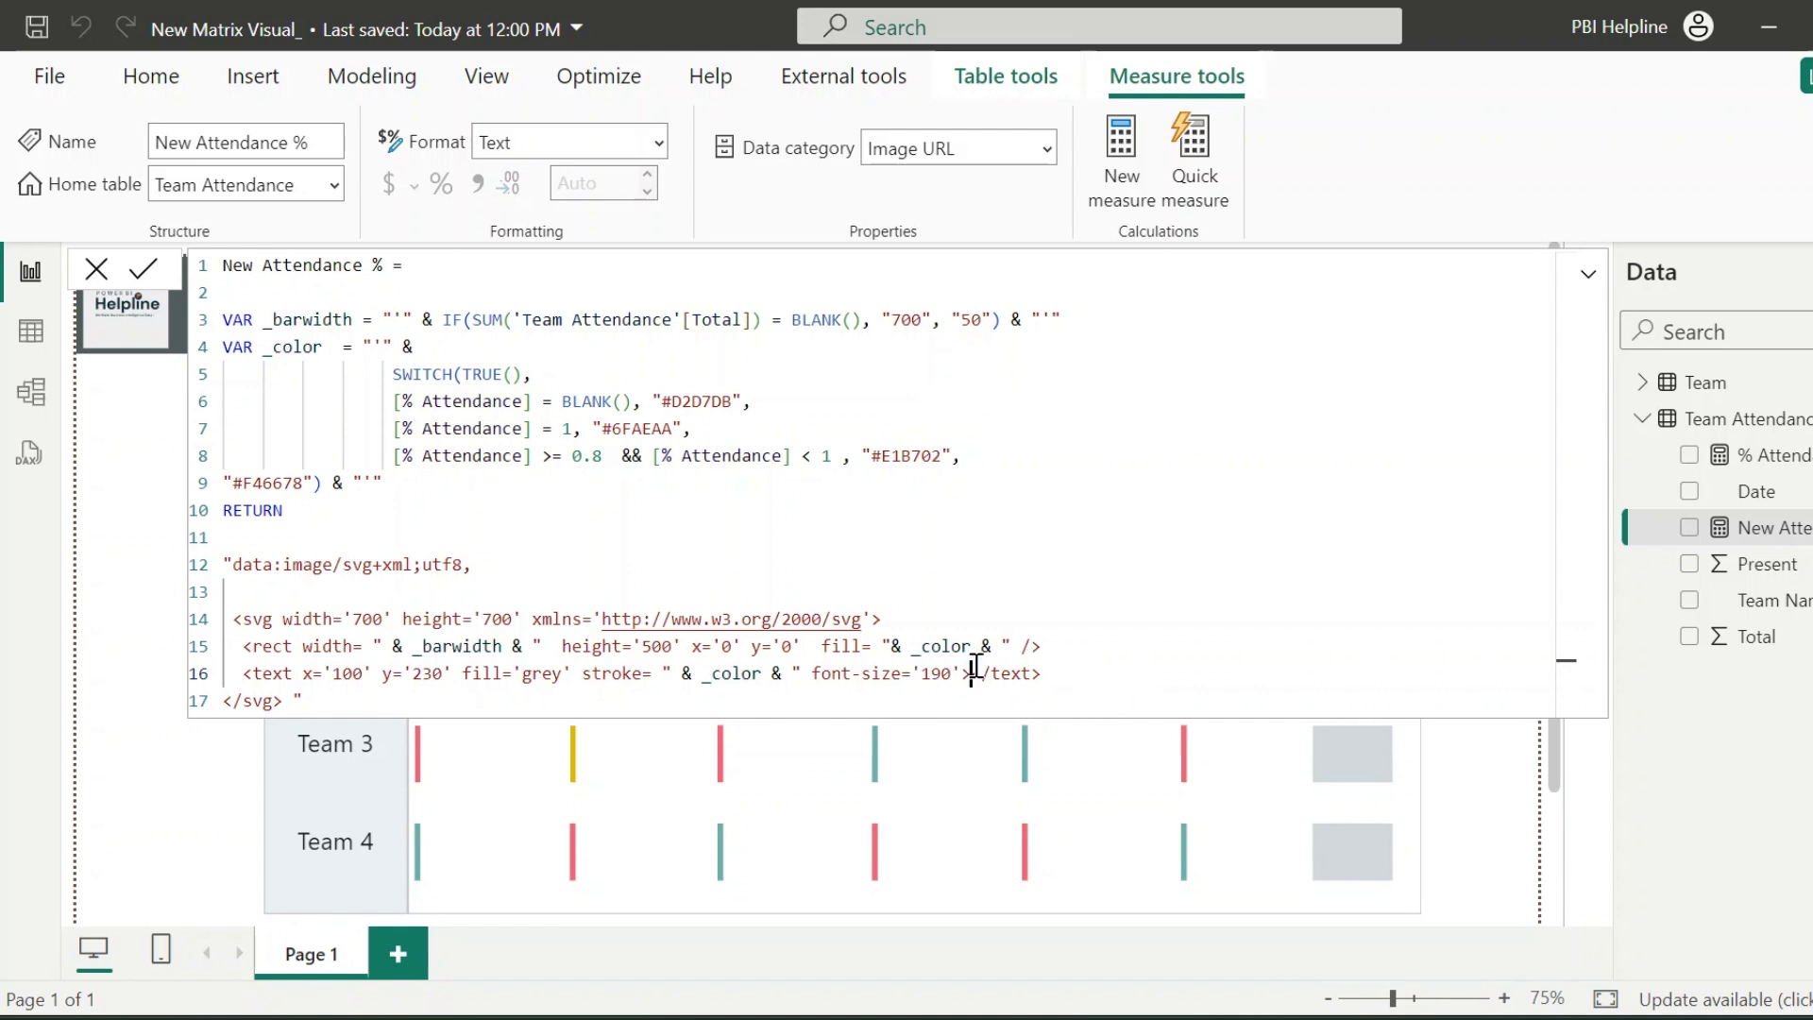
text("& FORMAT([% Attendance], "0.0%") & ")
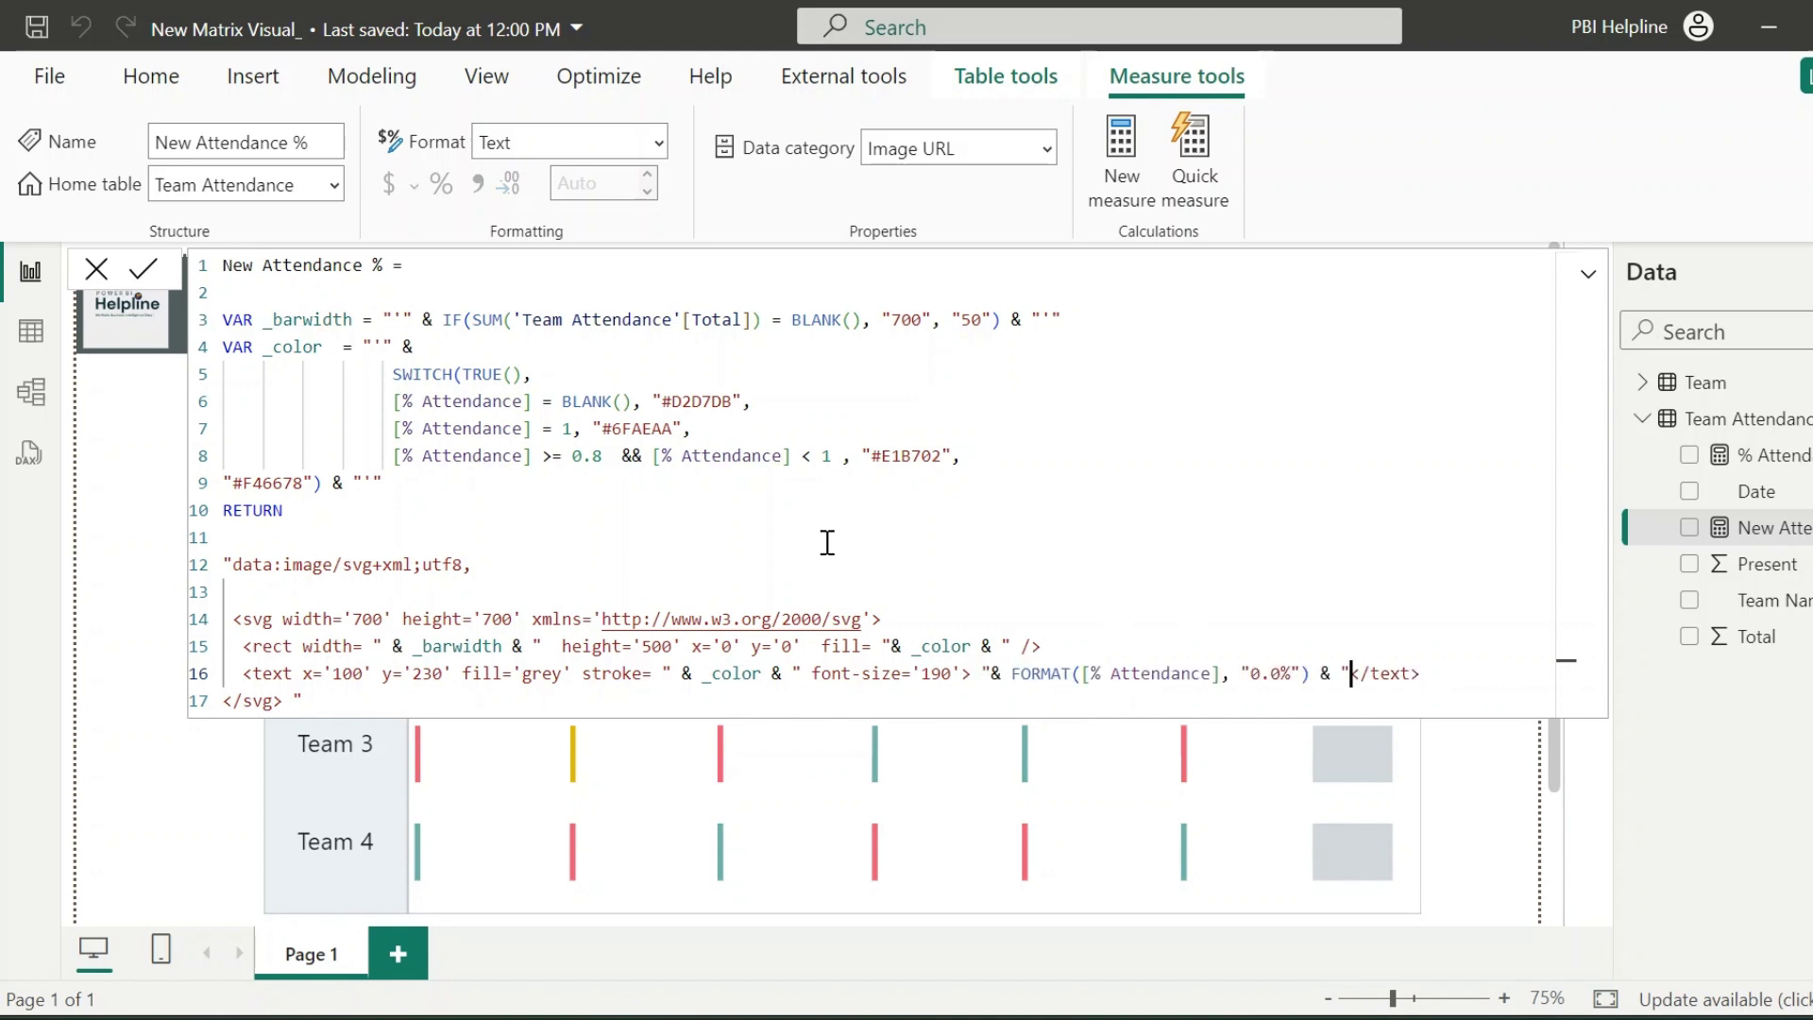
click(138, 276)
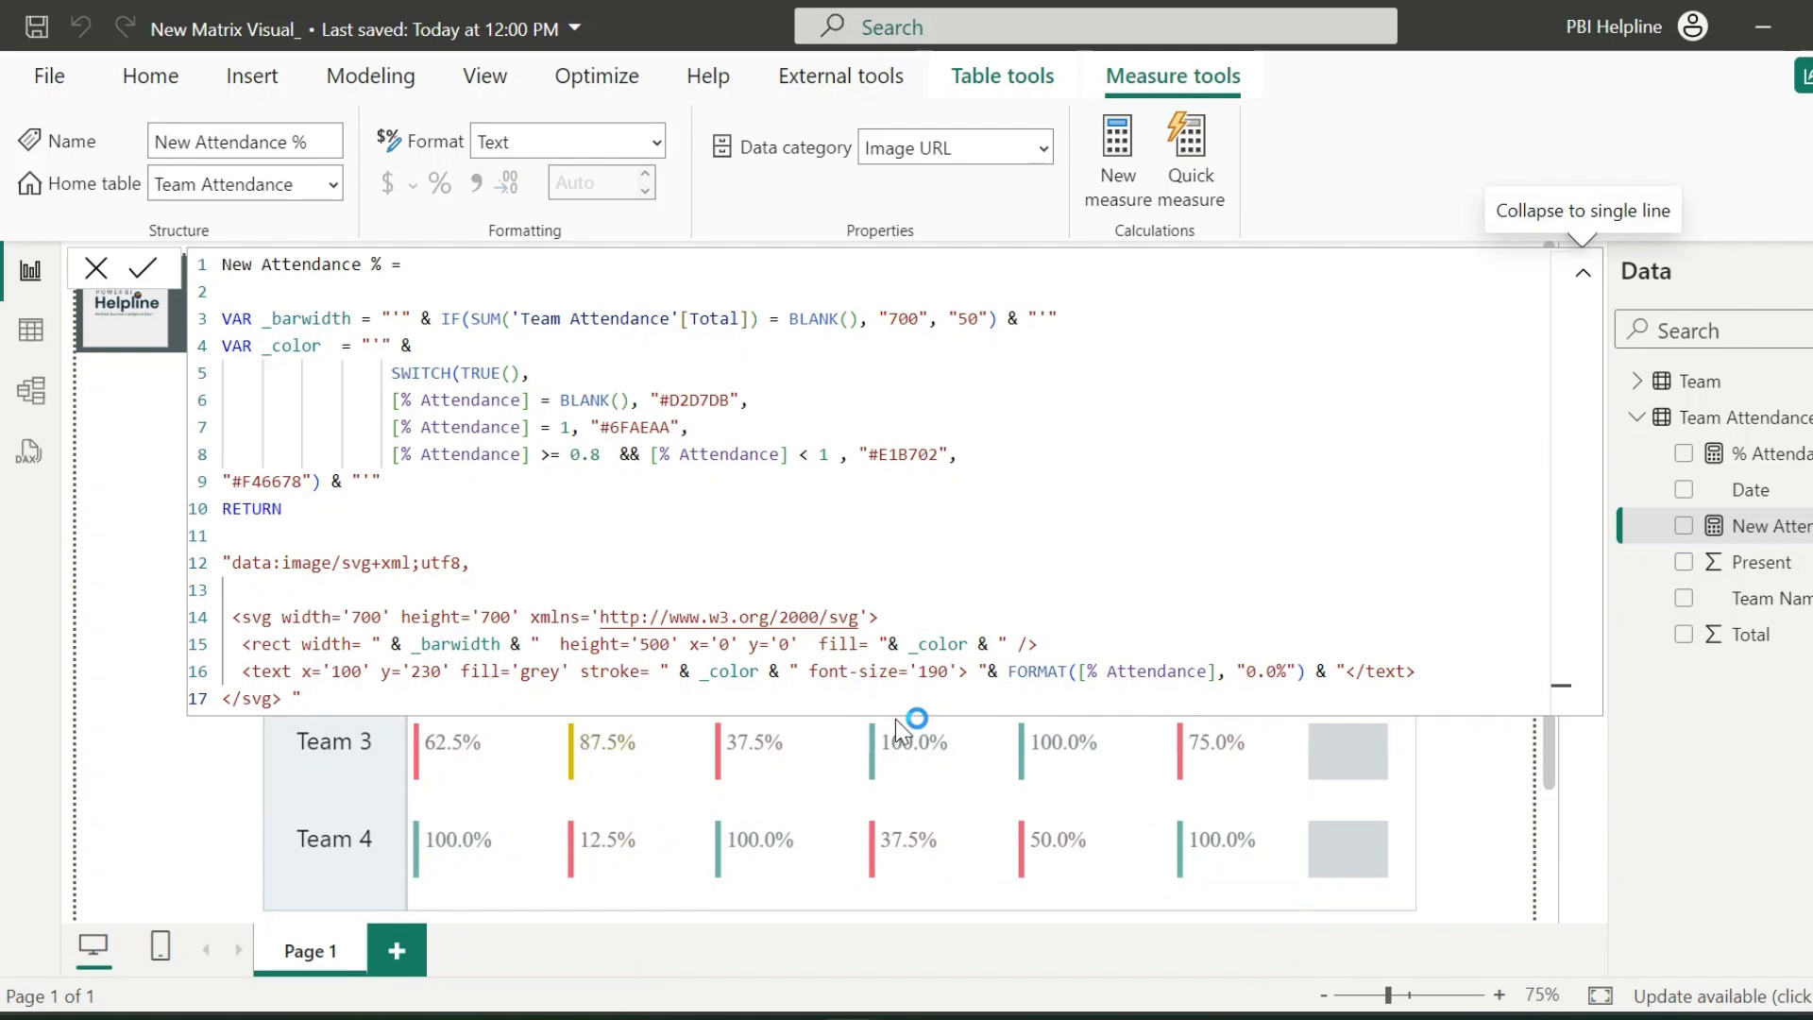
Add a VAR _indicator line holding a copy of the colour SWITCH block.
click(435, 477)
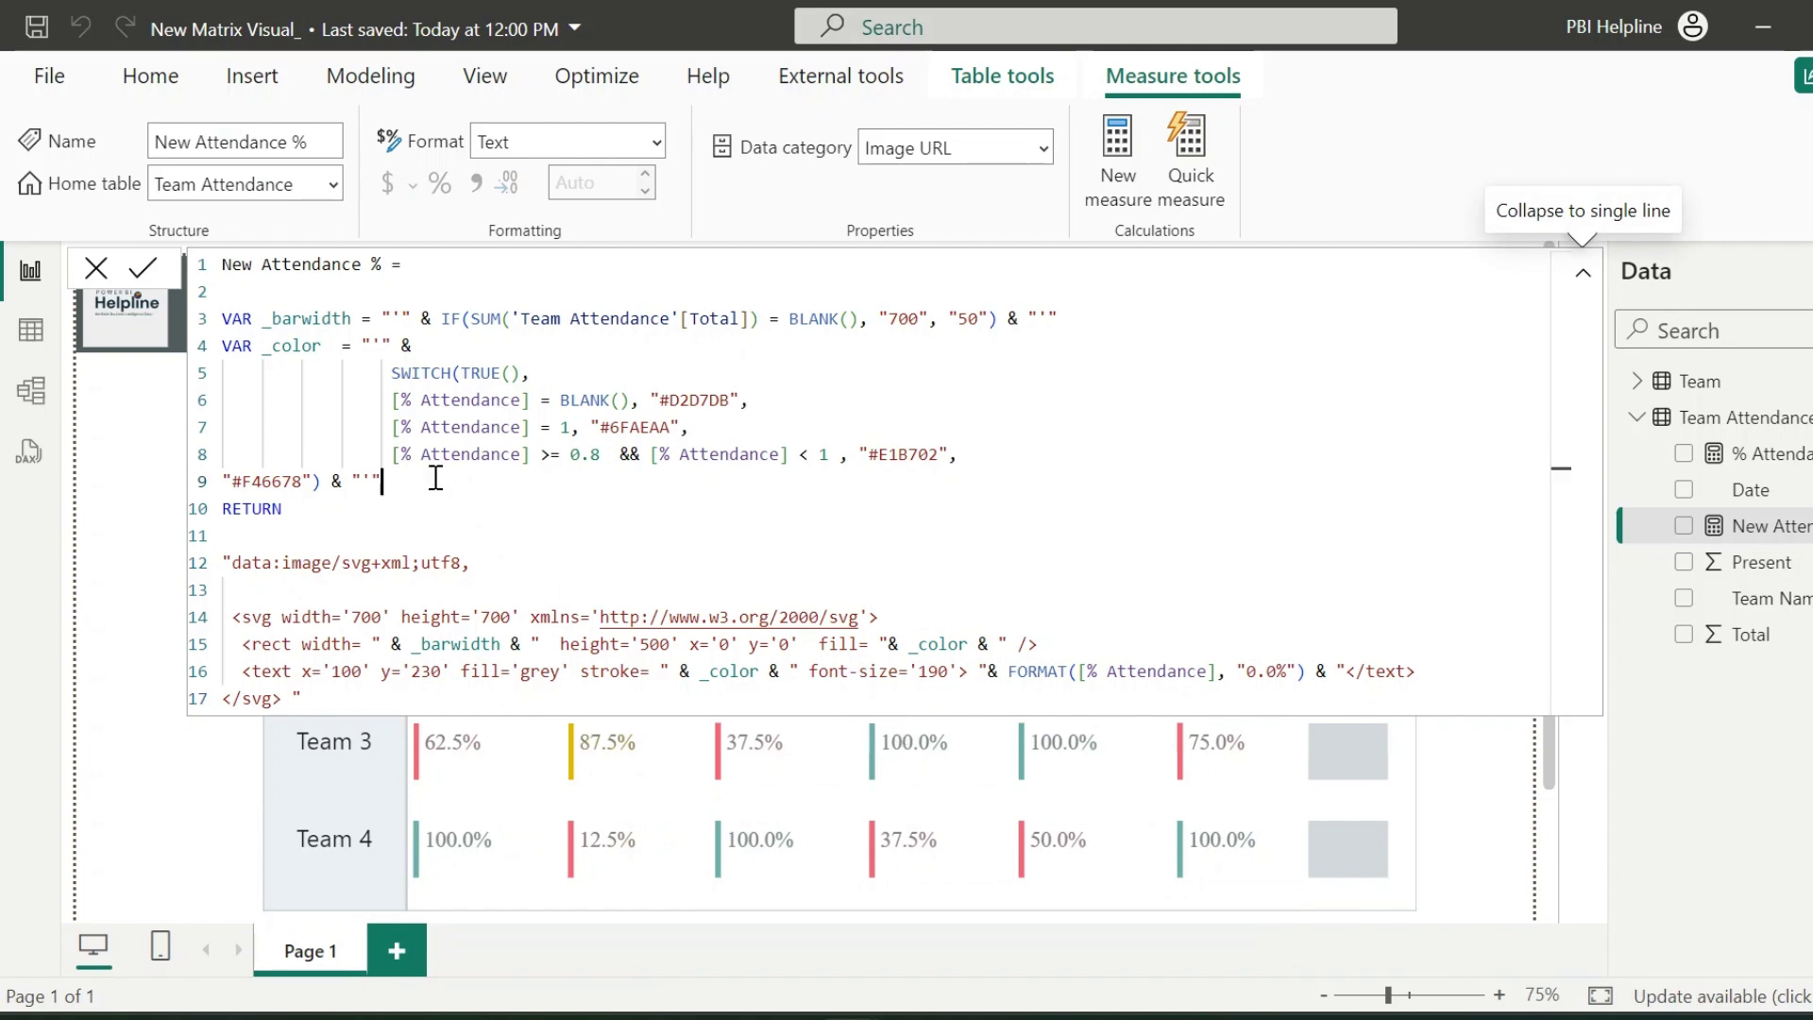
key(Return)
key(Return)
text(VAR )
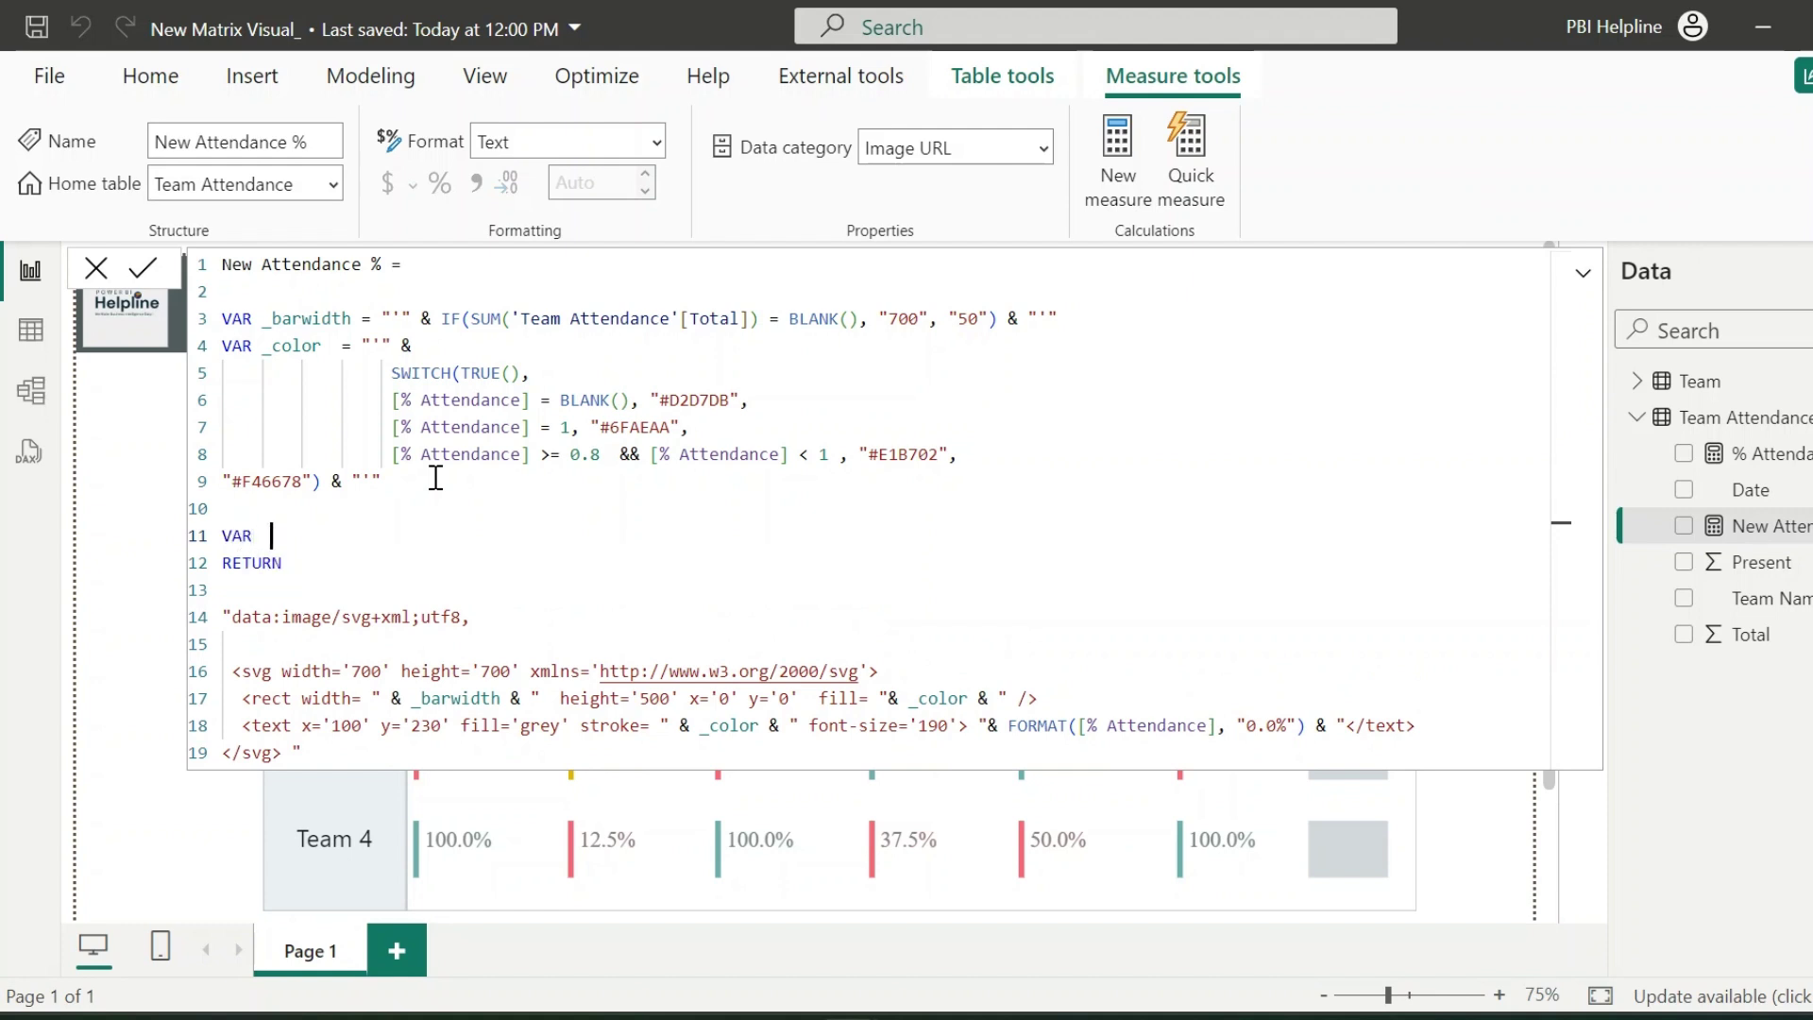
text(_indicator  =)
drag(321, 482, 392, 374)
key(ctrl+c)
key(ctrl+v)
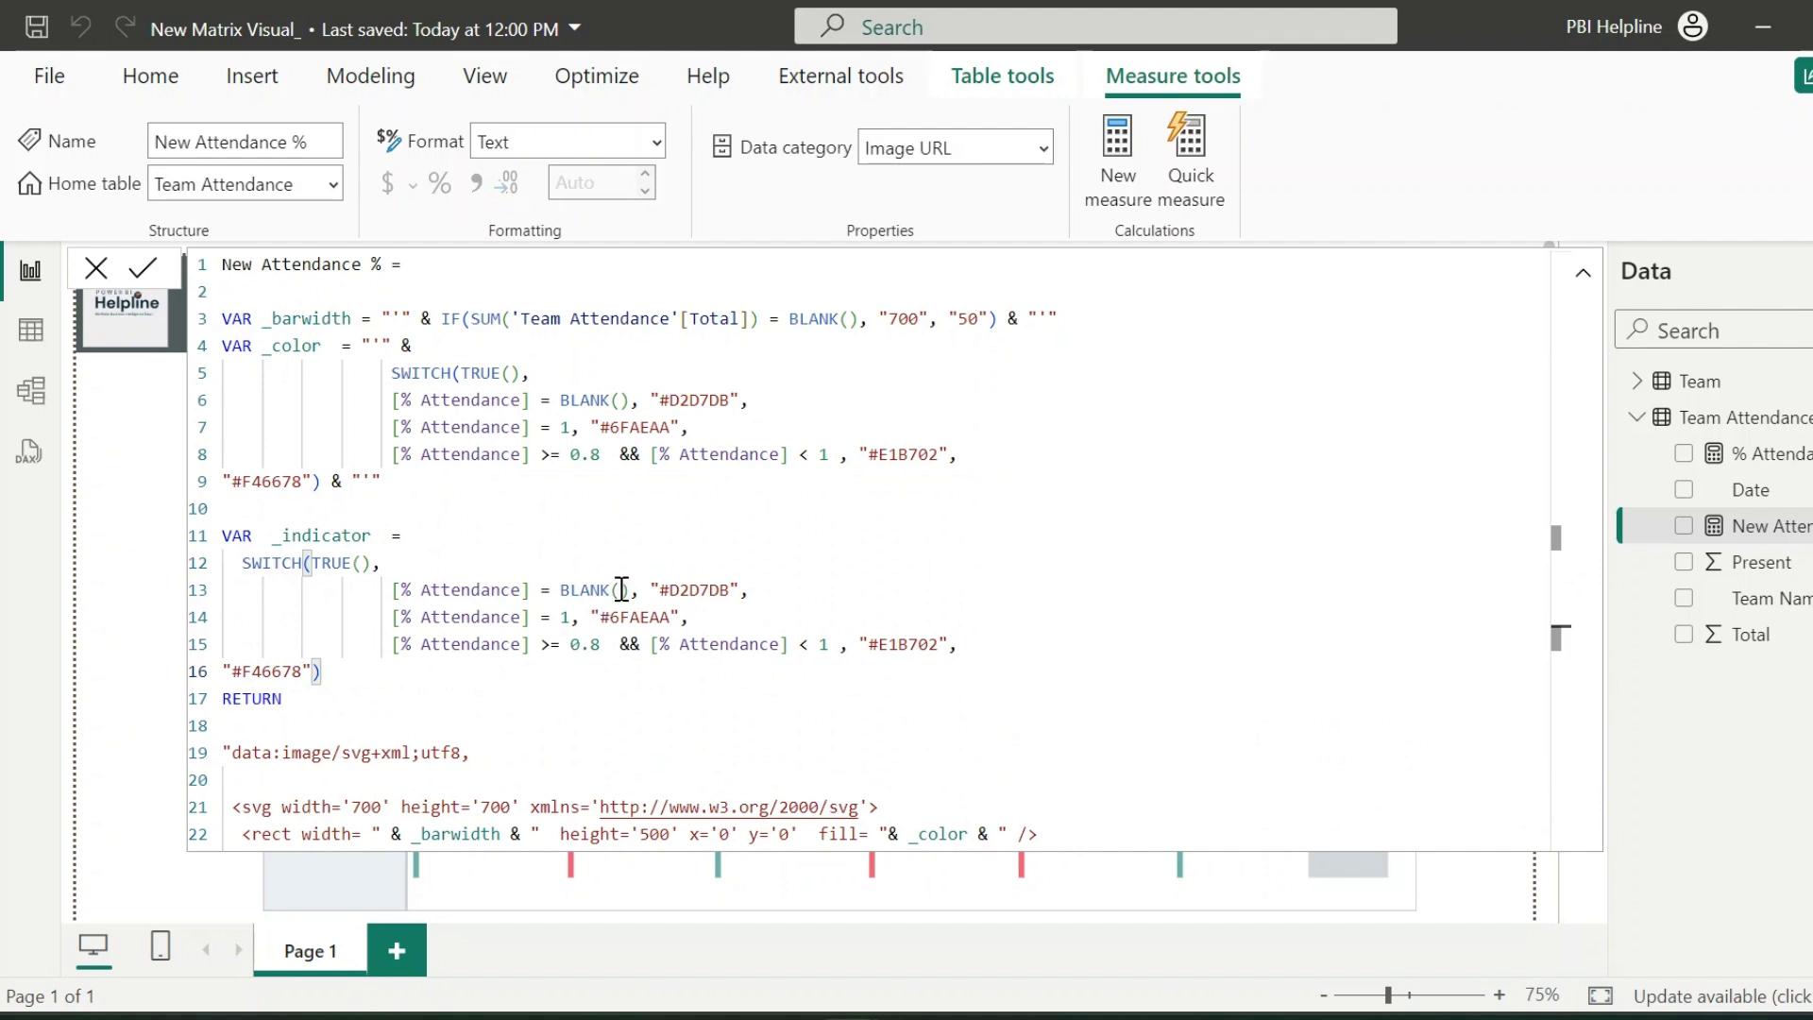
Replace the grey and green colour codes with "Holiday" and "✅Full".
double_click(667, 592)
text(Holiday)
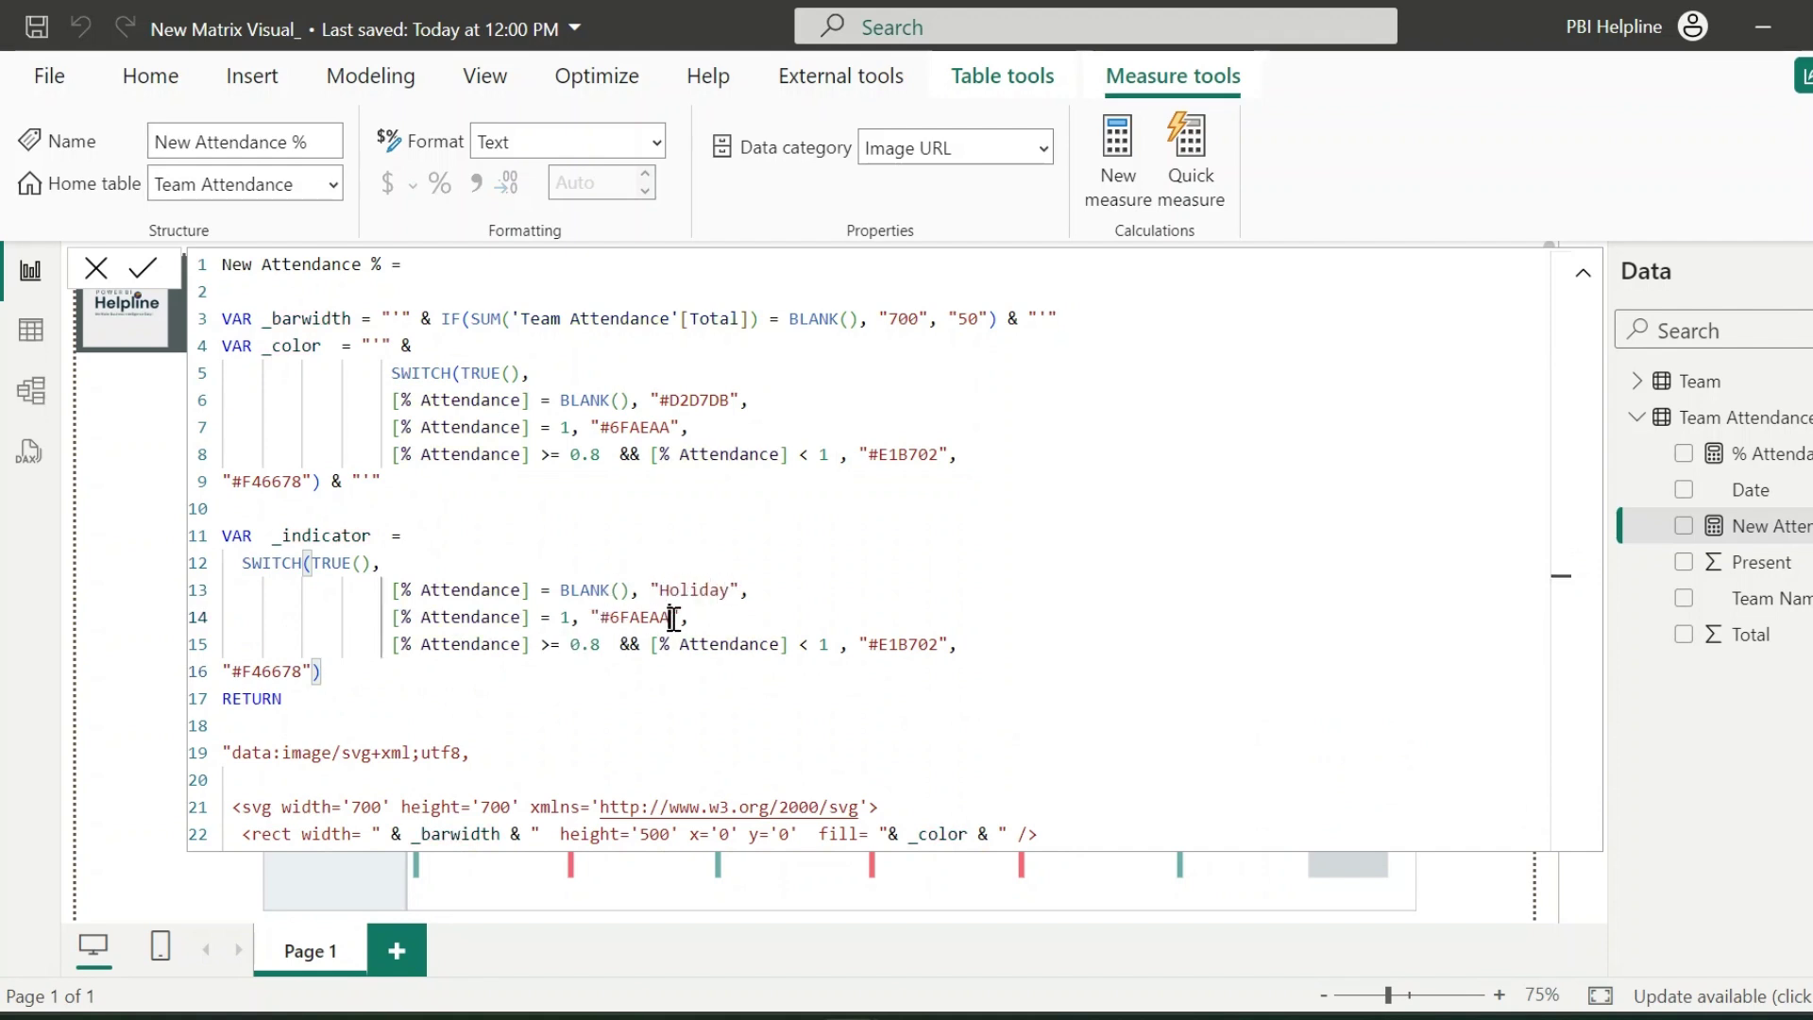
double_click(609, 619)
text(Full)
click(606, 615)
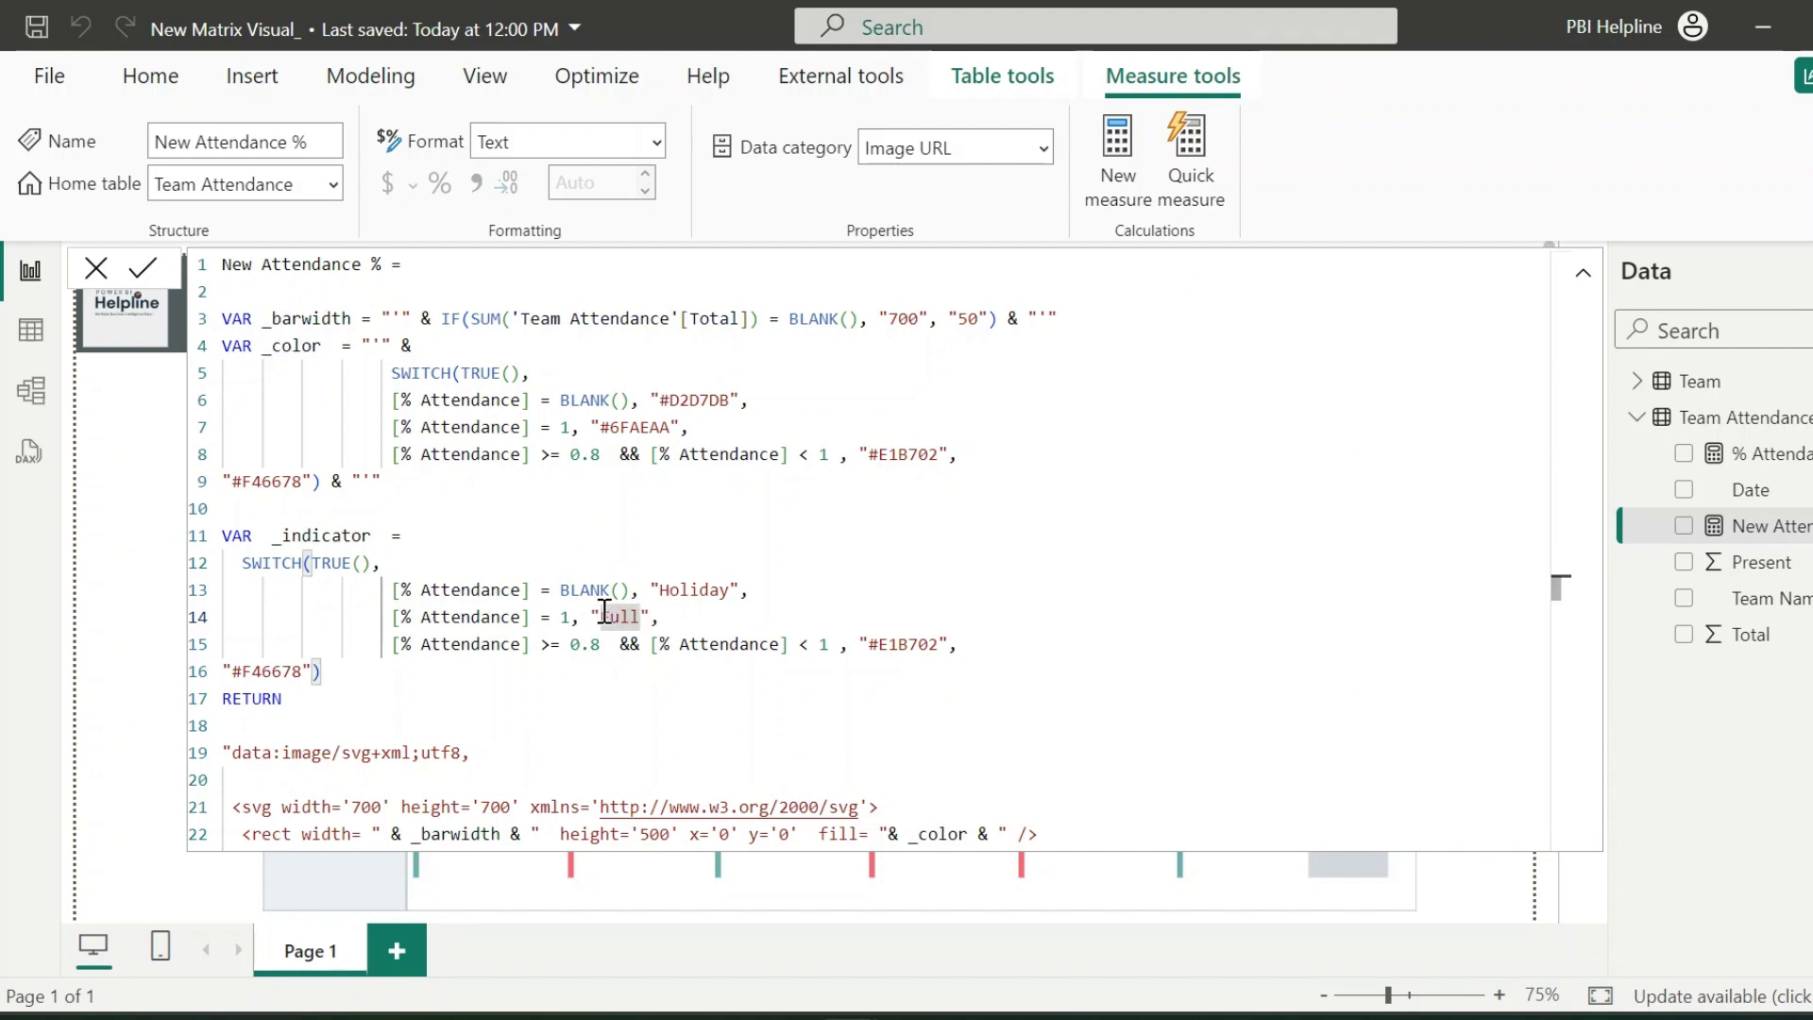
key(super+period)
click(664, 615)
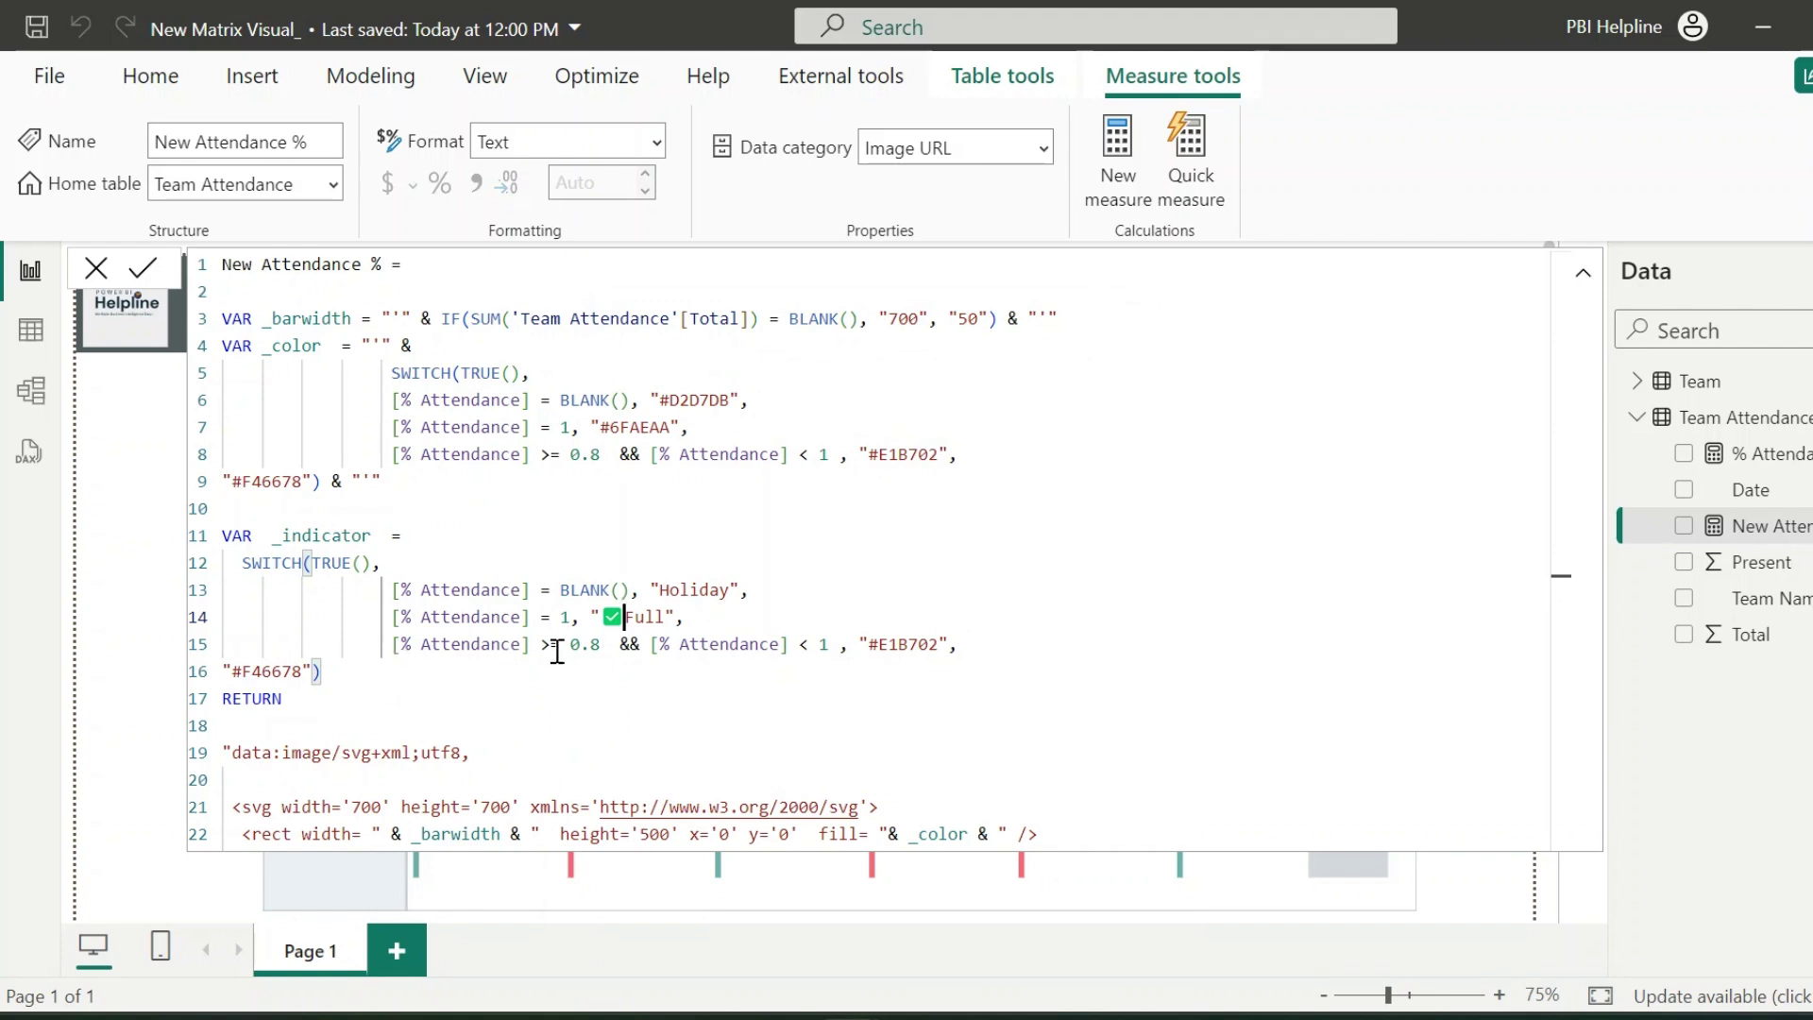
Replace the yellow code #E1B702 with a yellow-dot emoji, the absent count and " Absent".
drag(947, 644, 872, 644)
key(BackSpace)
key(super+period)
key(Right)
key(Right)
key(Return)
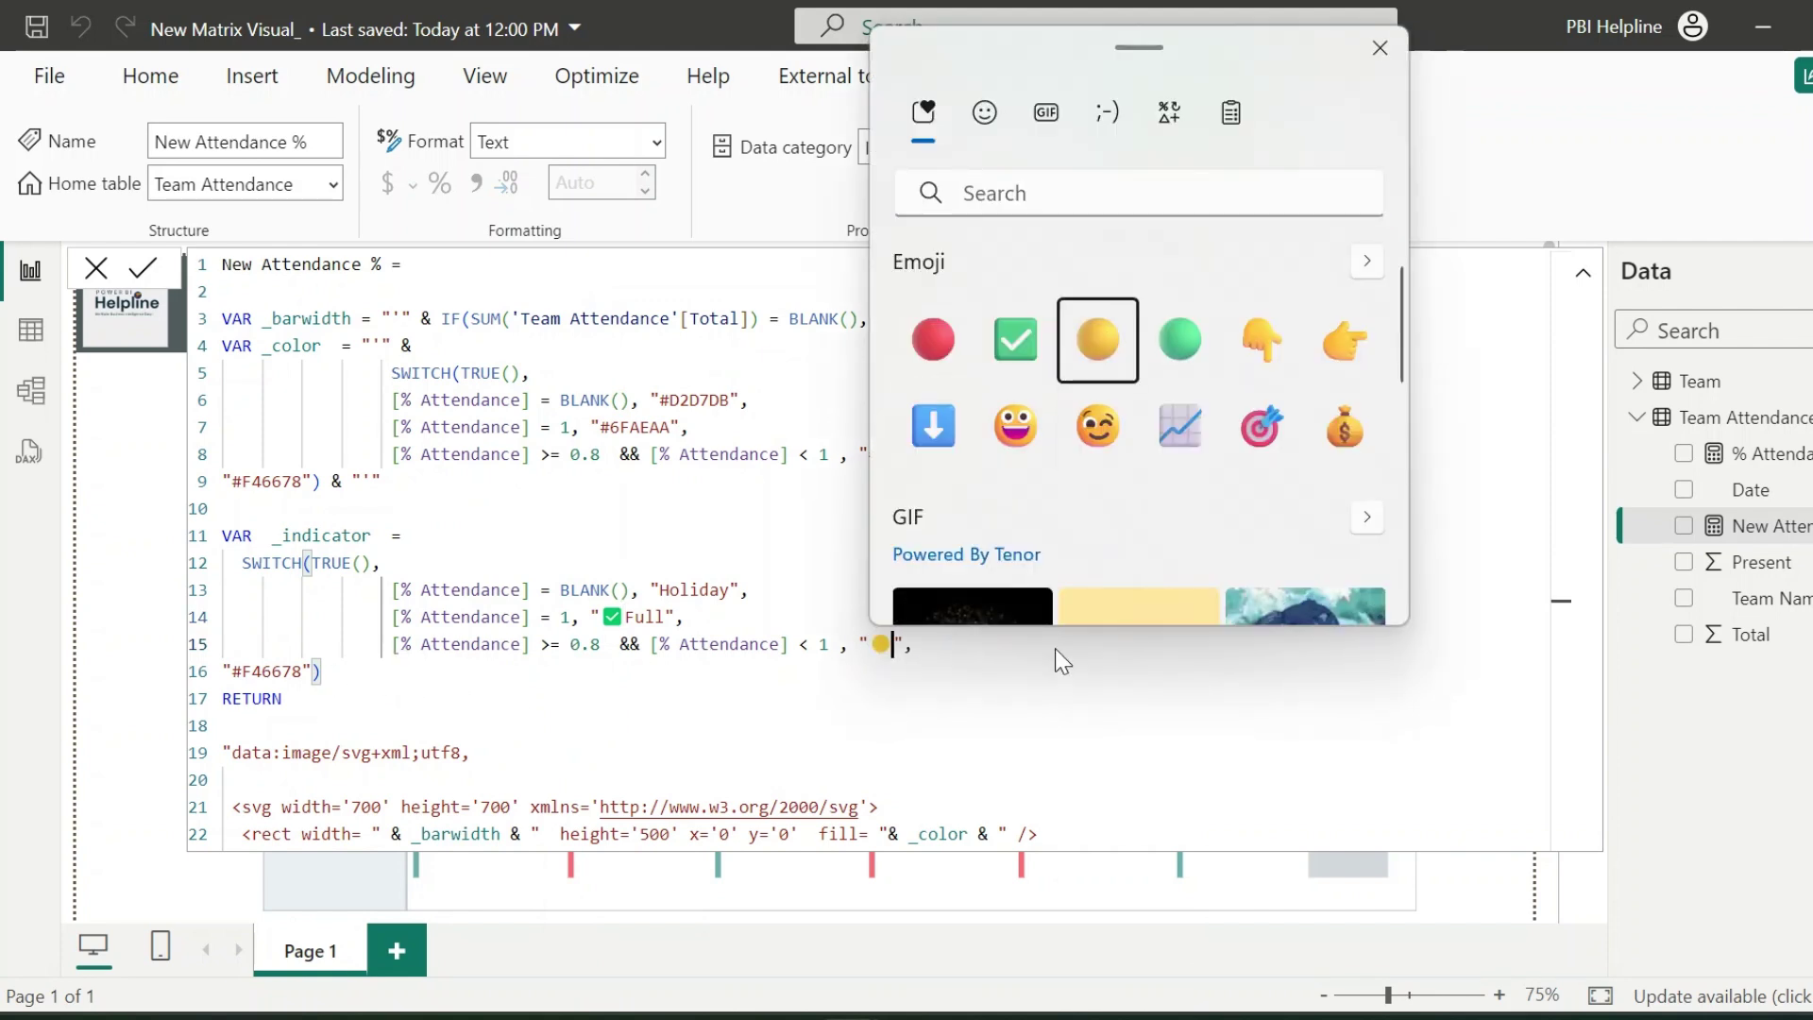
key(Escape)
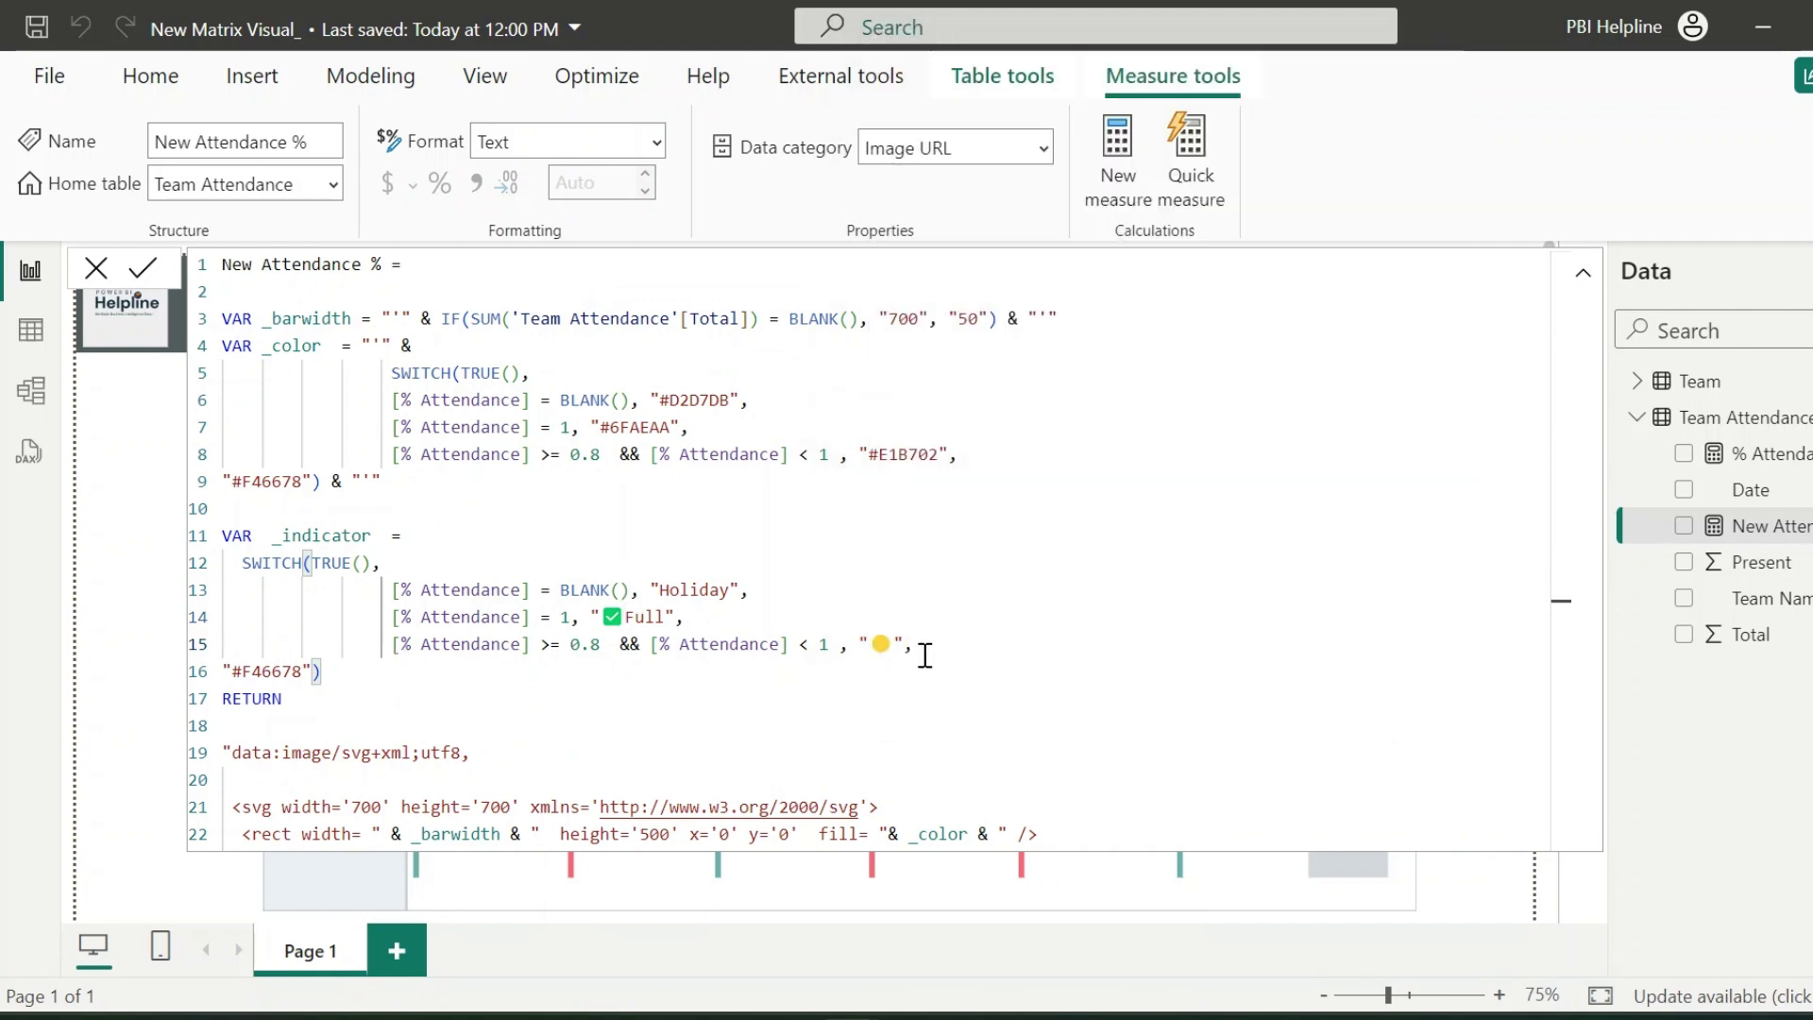
text(& SUM('Team Attendance'[Total]) - SUM('Team Attendance'[Present]))
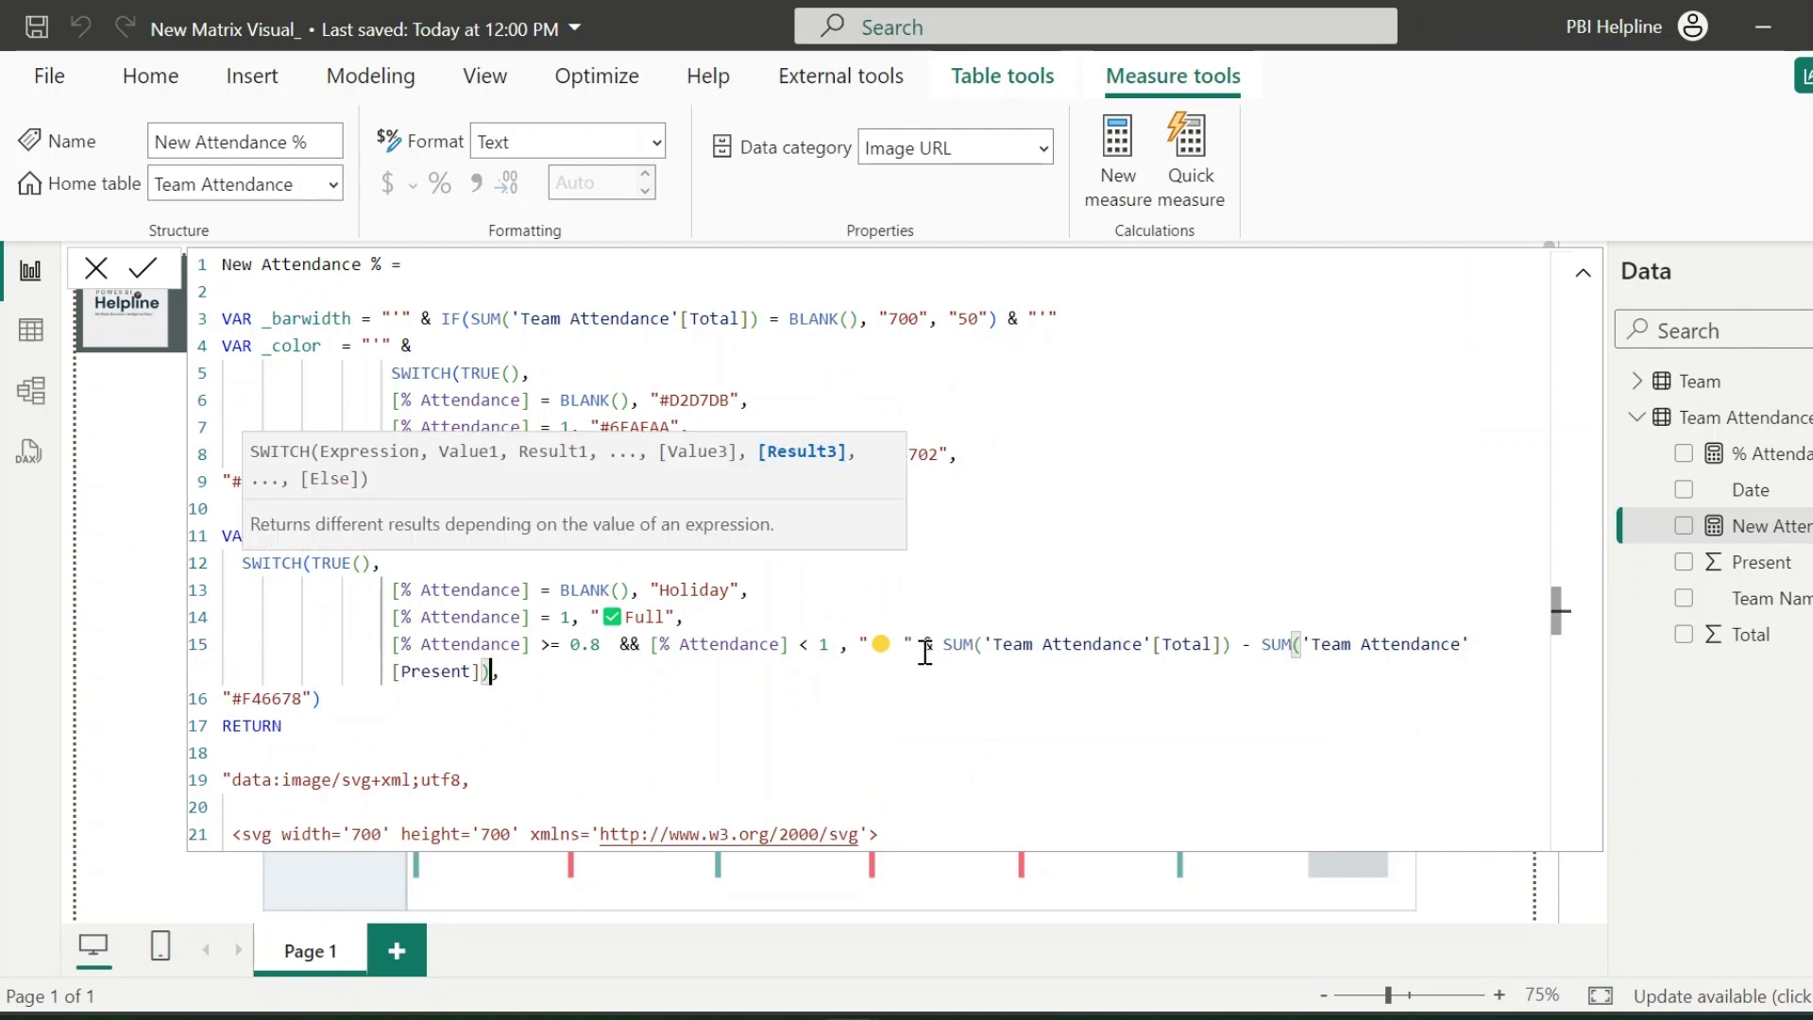
text(& )
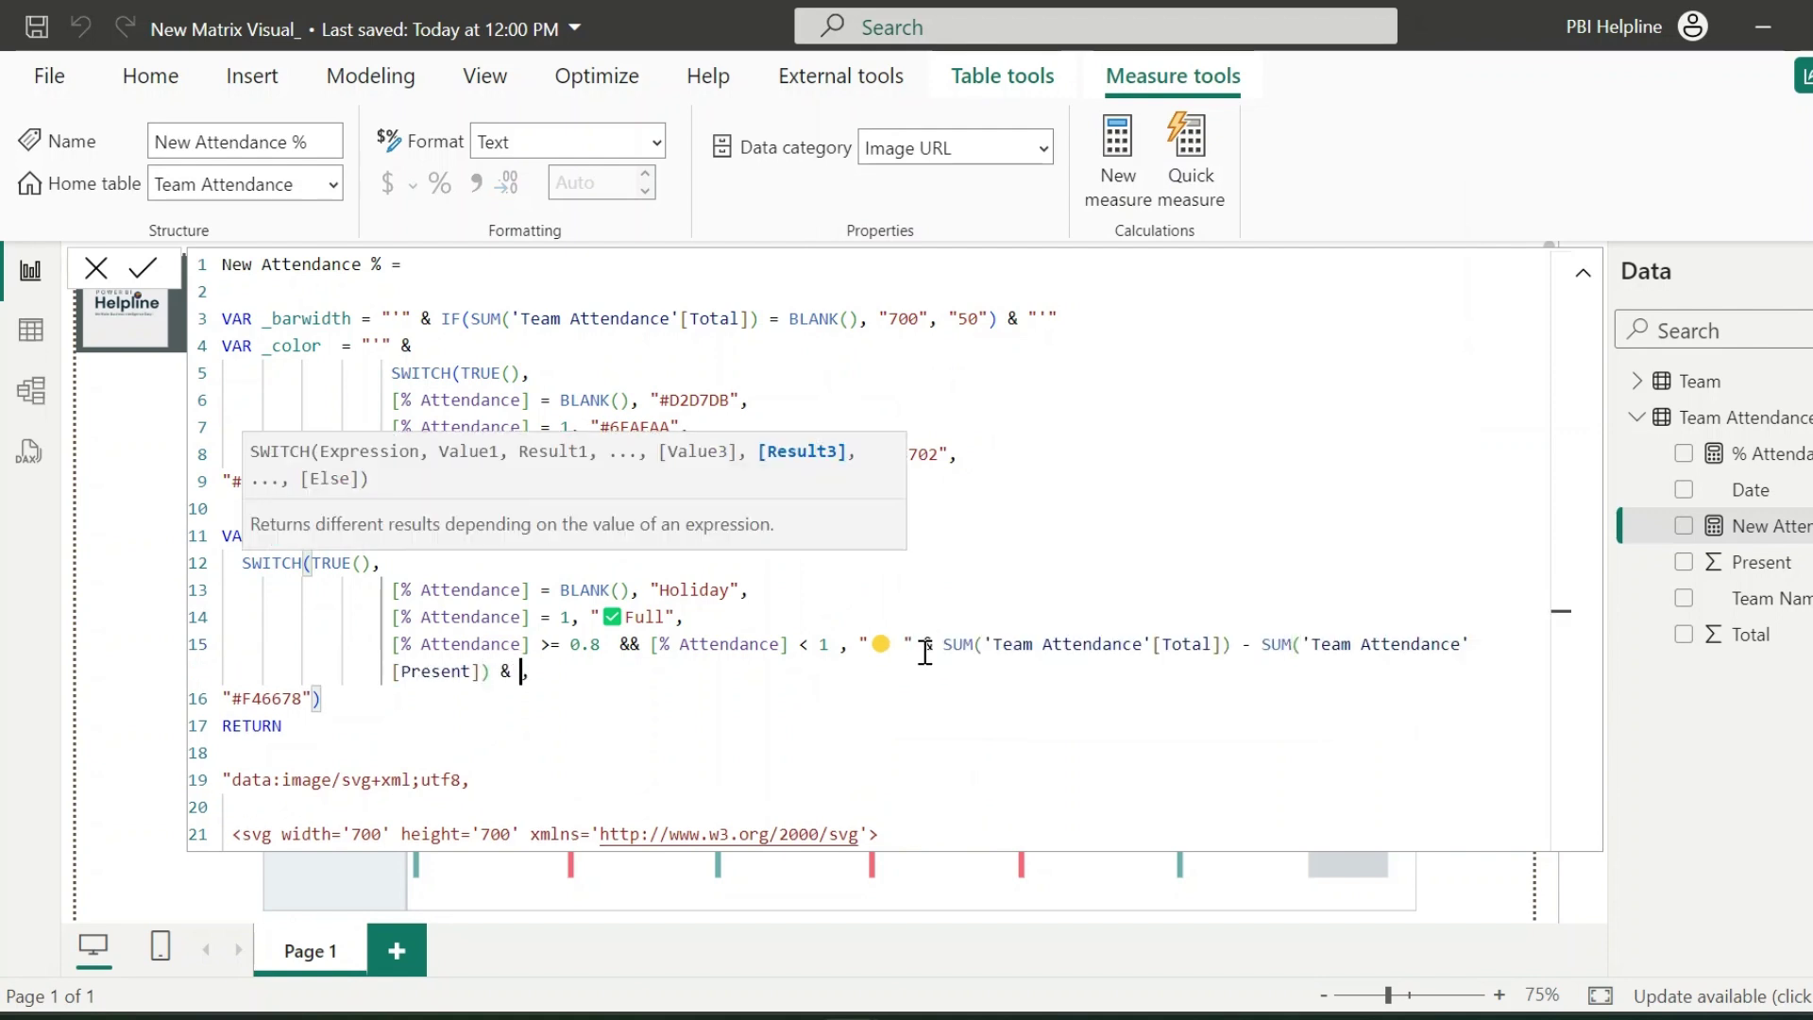
text(" Abs)
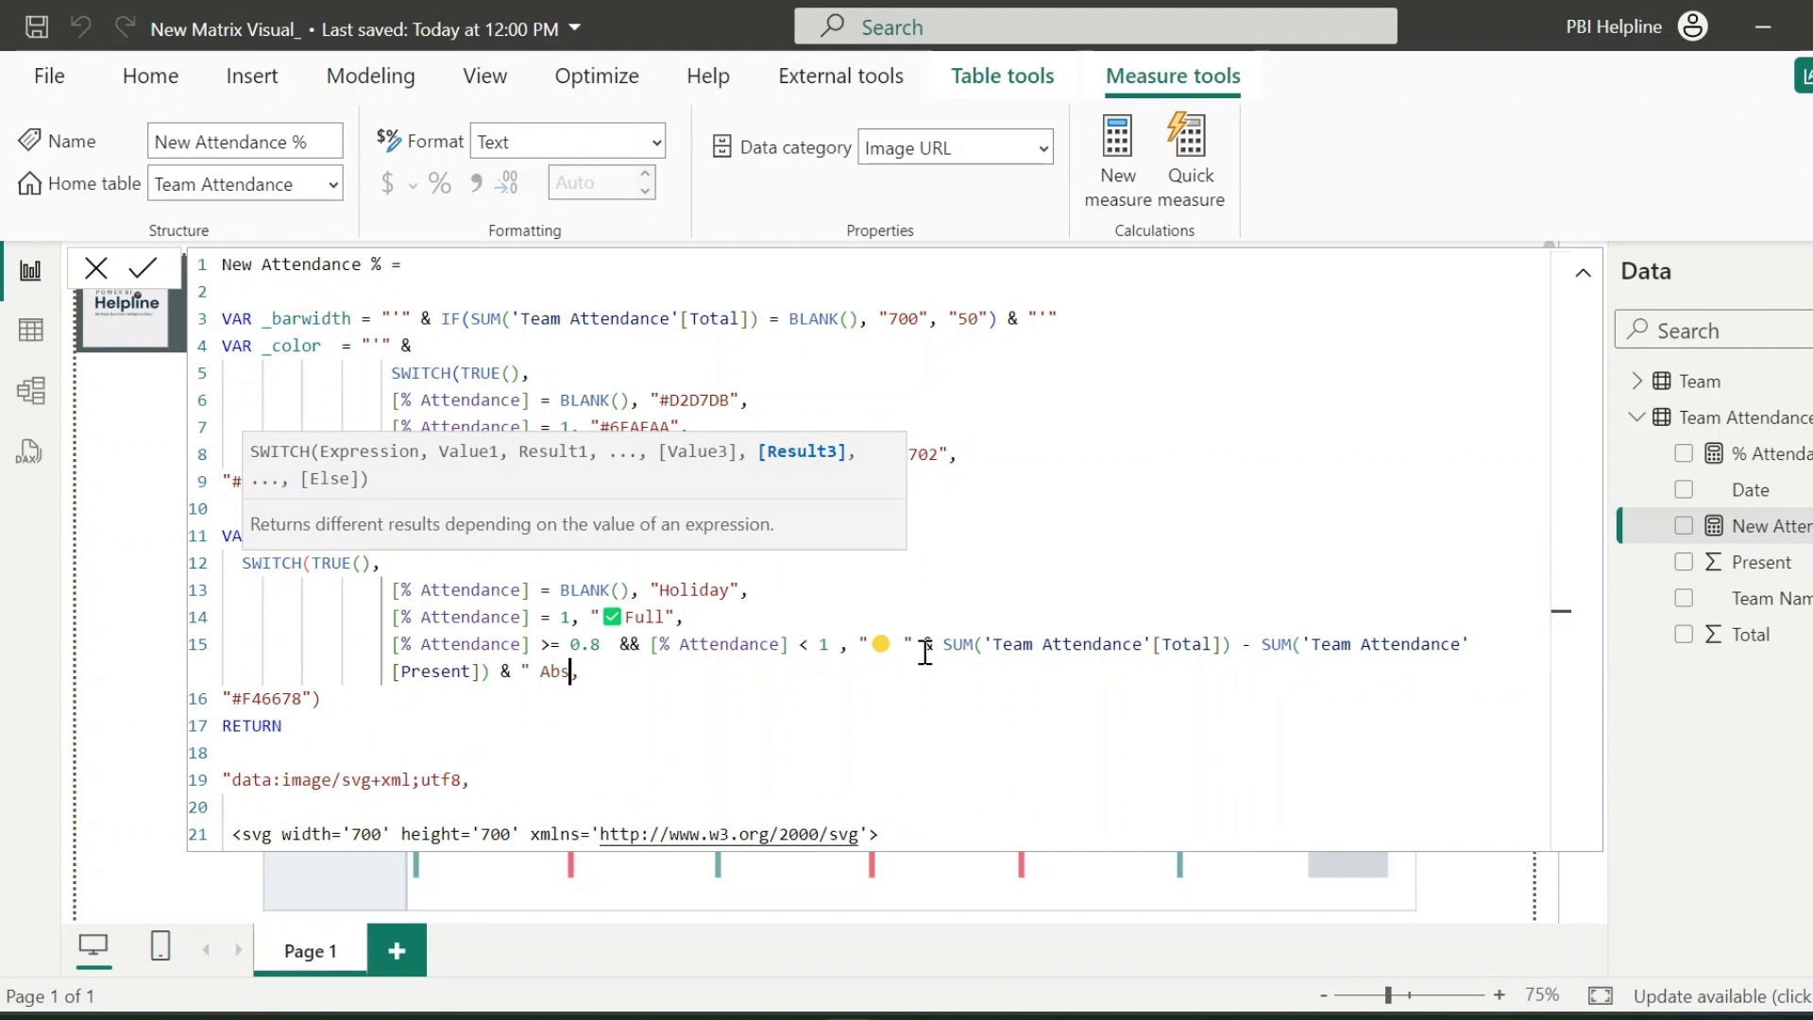
text(ent)
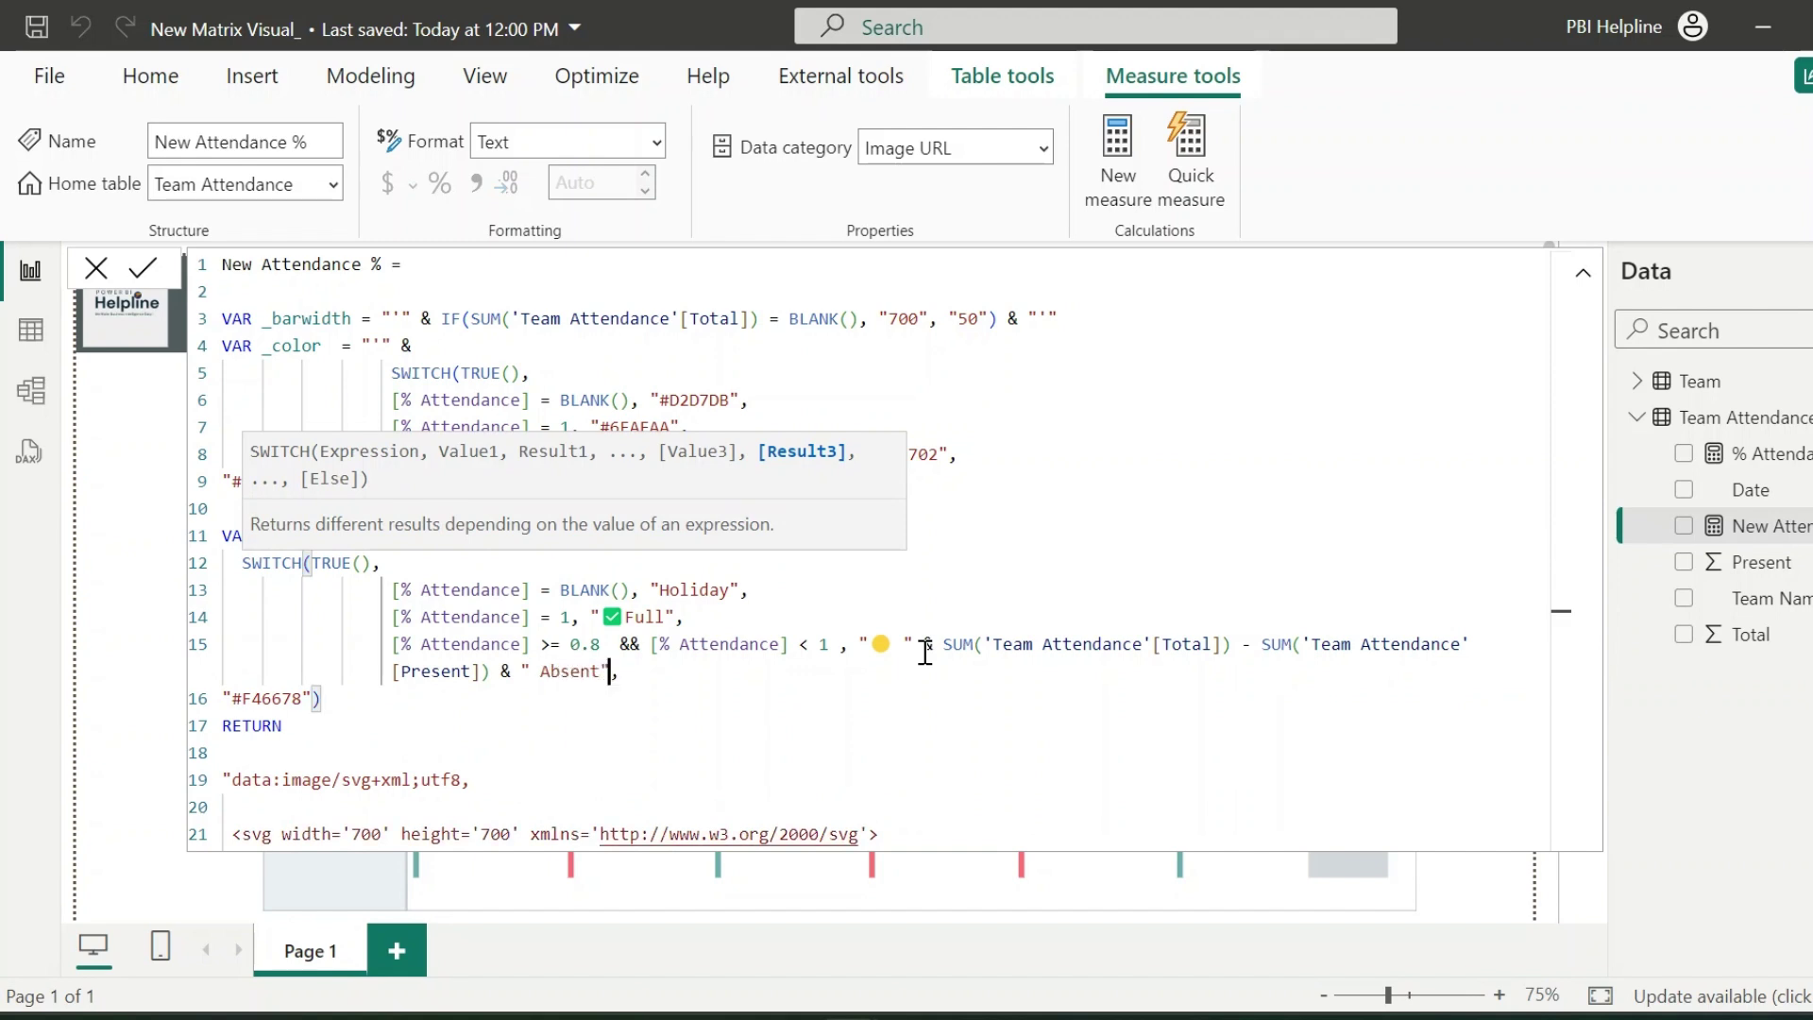
text(")
Replace the red code #F46678 with the copied absence expression for the red dot.
drag(618, 671, 846, 642)
drag(312, 699, 225, 688)
text(" " & SUM('Team Attendance'[Total]) - SUM('Team Attendance'[Present]) & " Absent")
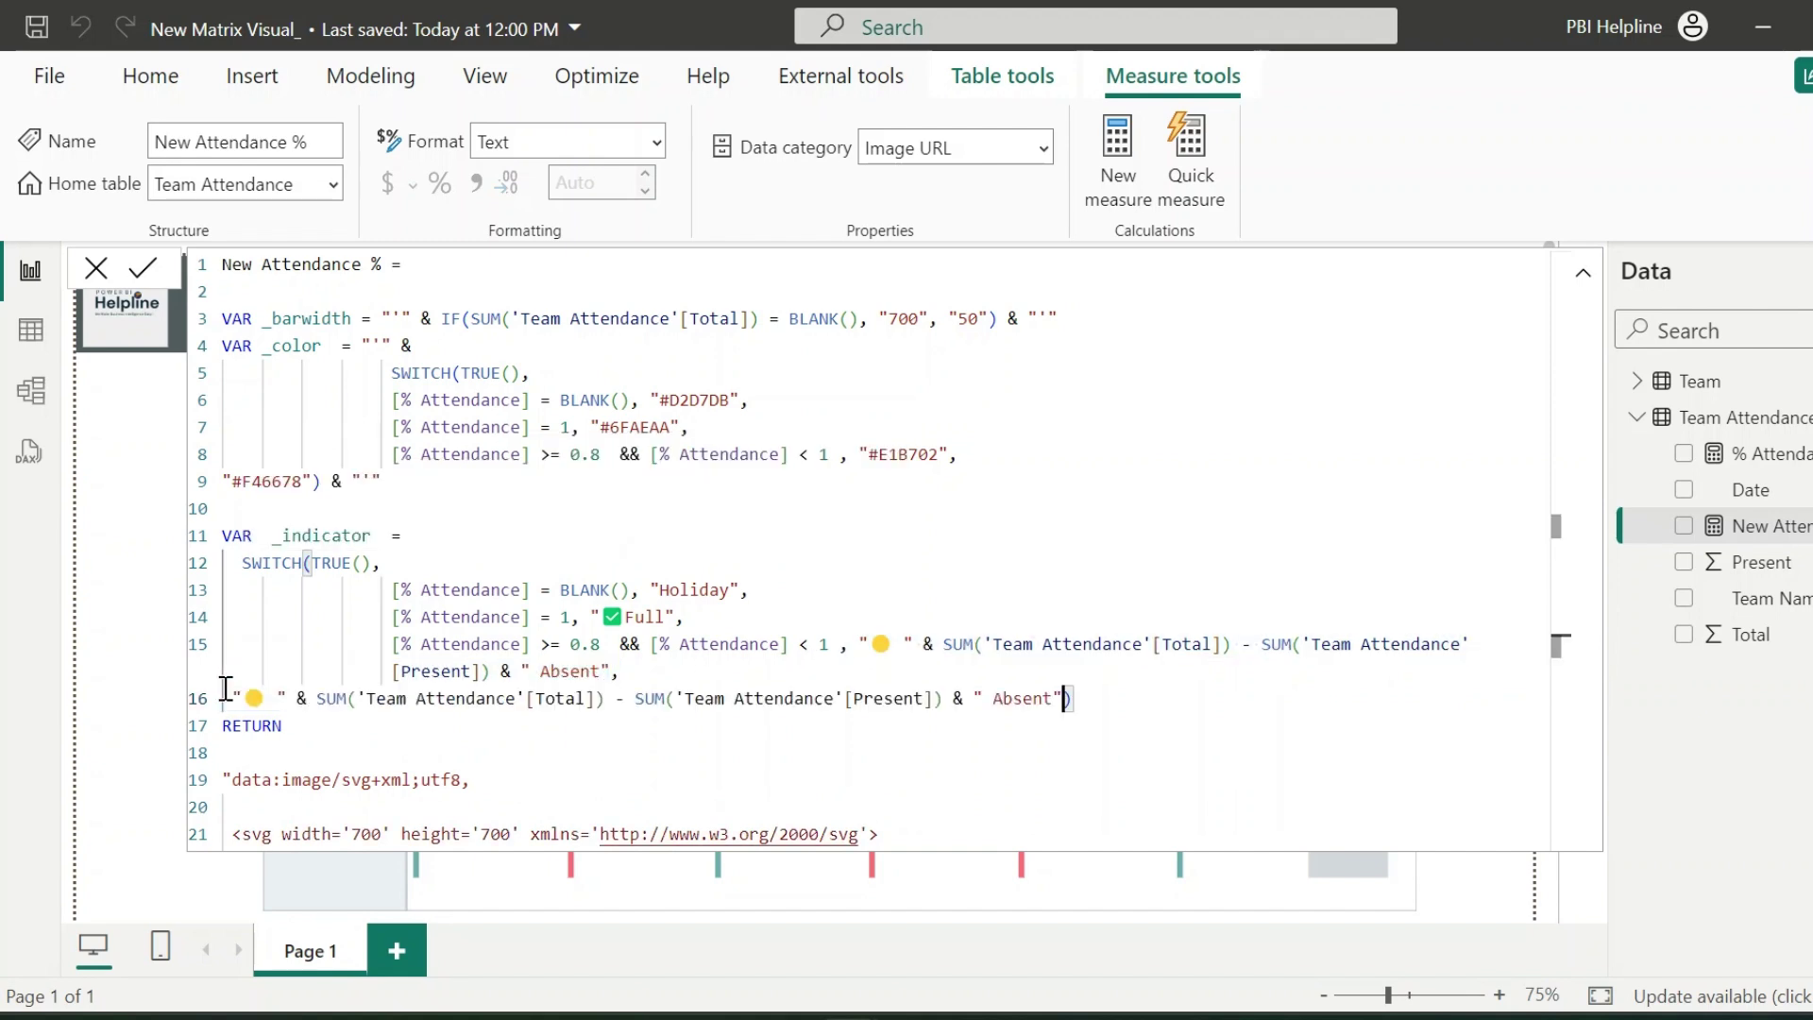
key(super+period)
key(Right)
Insert the red circle emoji, then duplicate the SVG percentage text line.
key(Return)
scroll(1421, 810, down, 1)
drag(1416, 810, 243, 810)
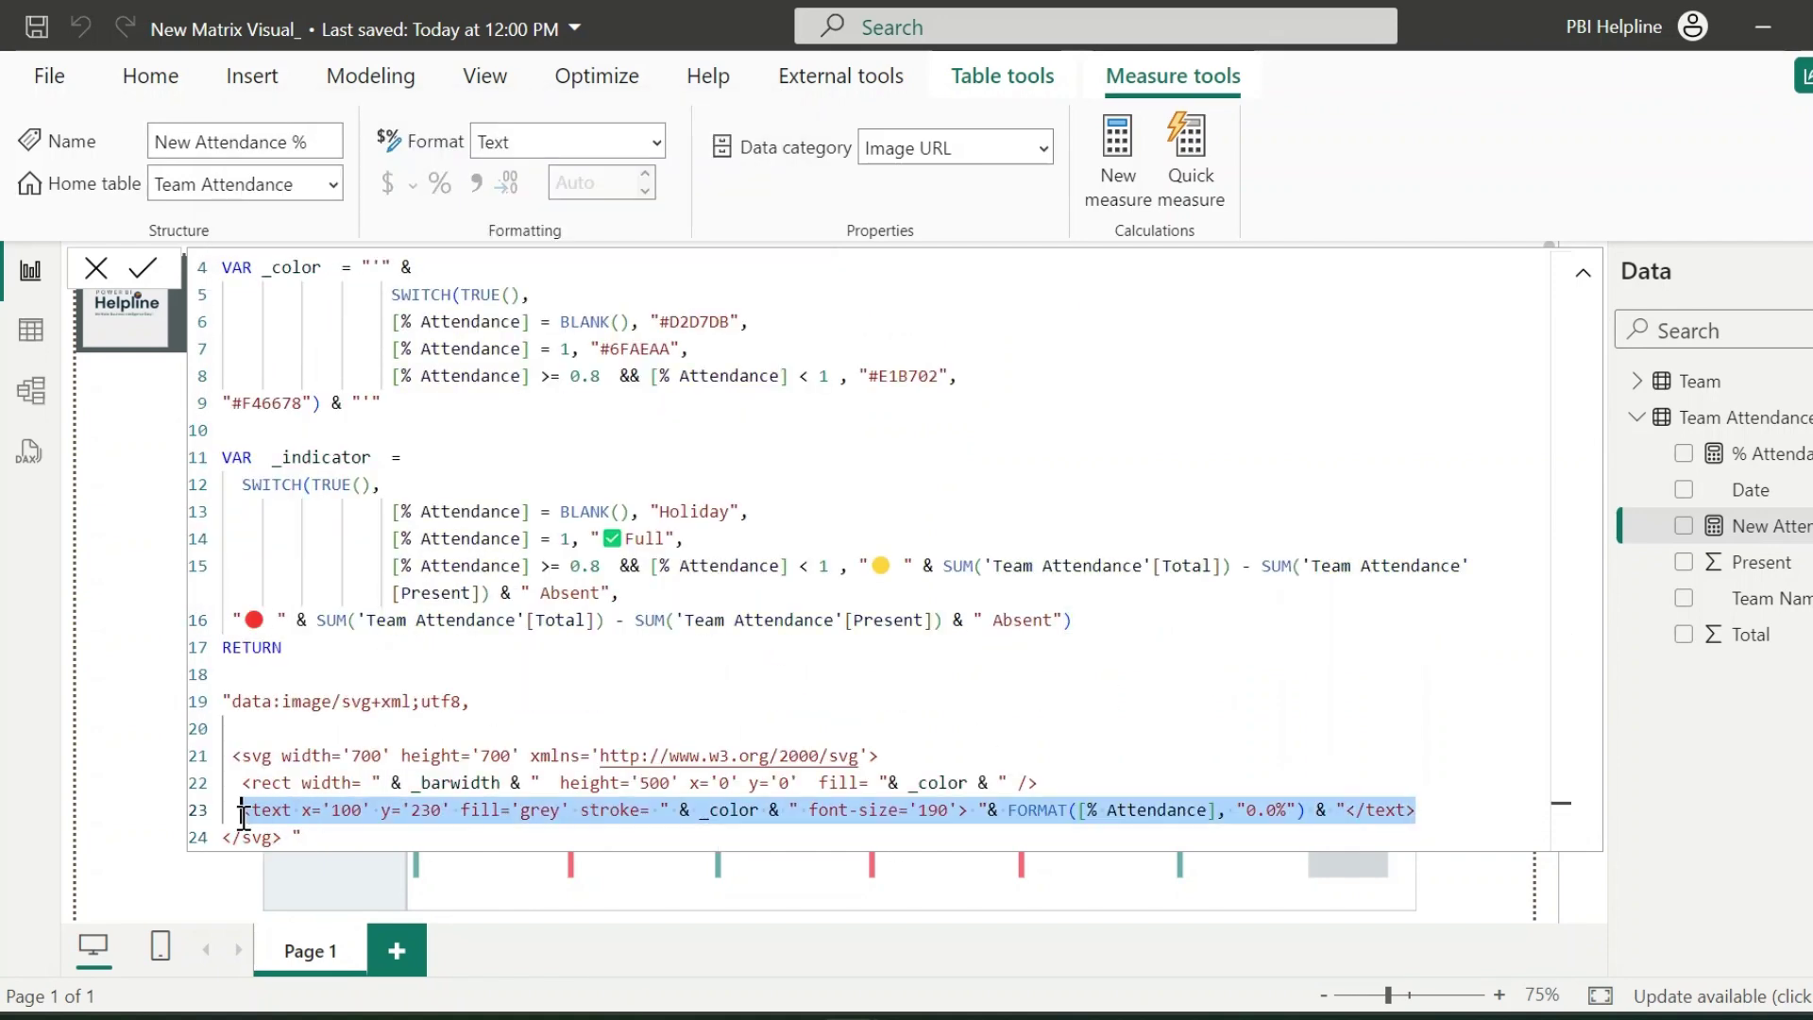
key(shift+alt+Down)
Set the new label to x='60', y='410' and font-size='130'.
double_click(345, 809)
text(60)
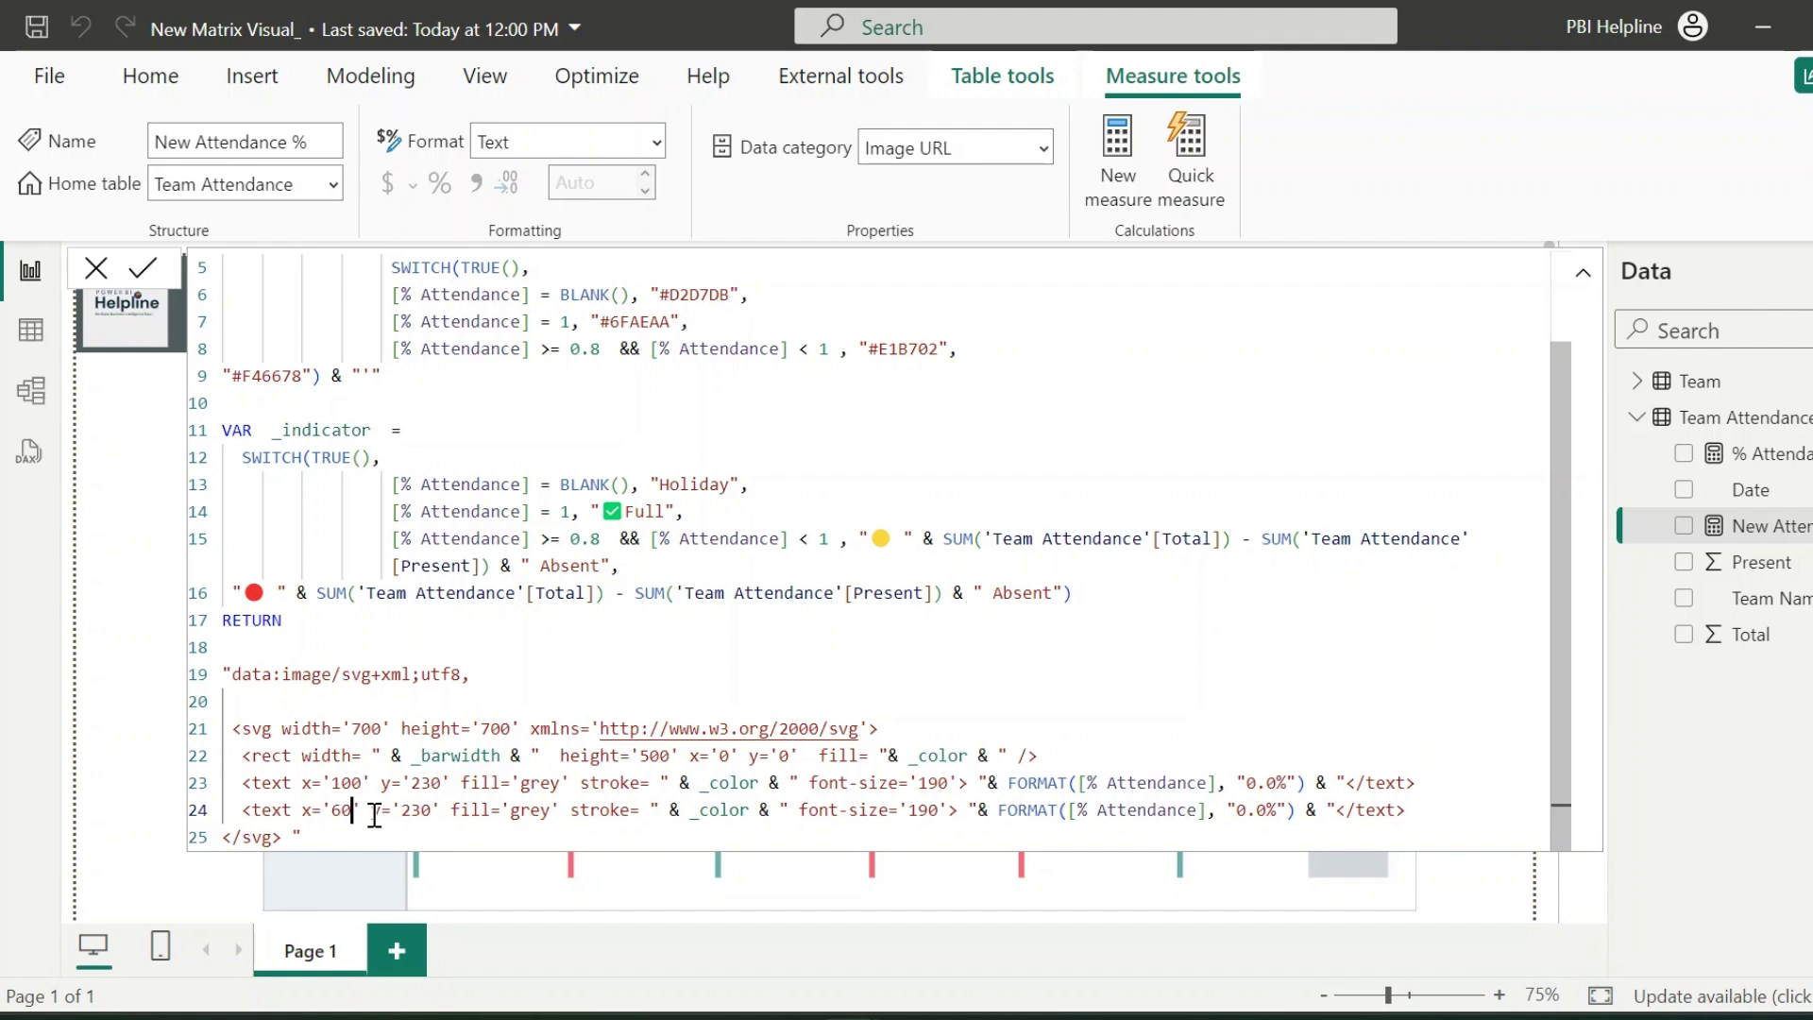
double_click(413, 812)
text(410)
double_click(863, 810)
text(130)
Replace the label's FORMAT percentage expression with _indicator and apply the measure.
drag(1295, 810, 1008, 809)
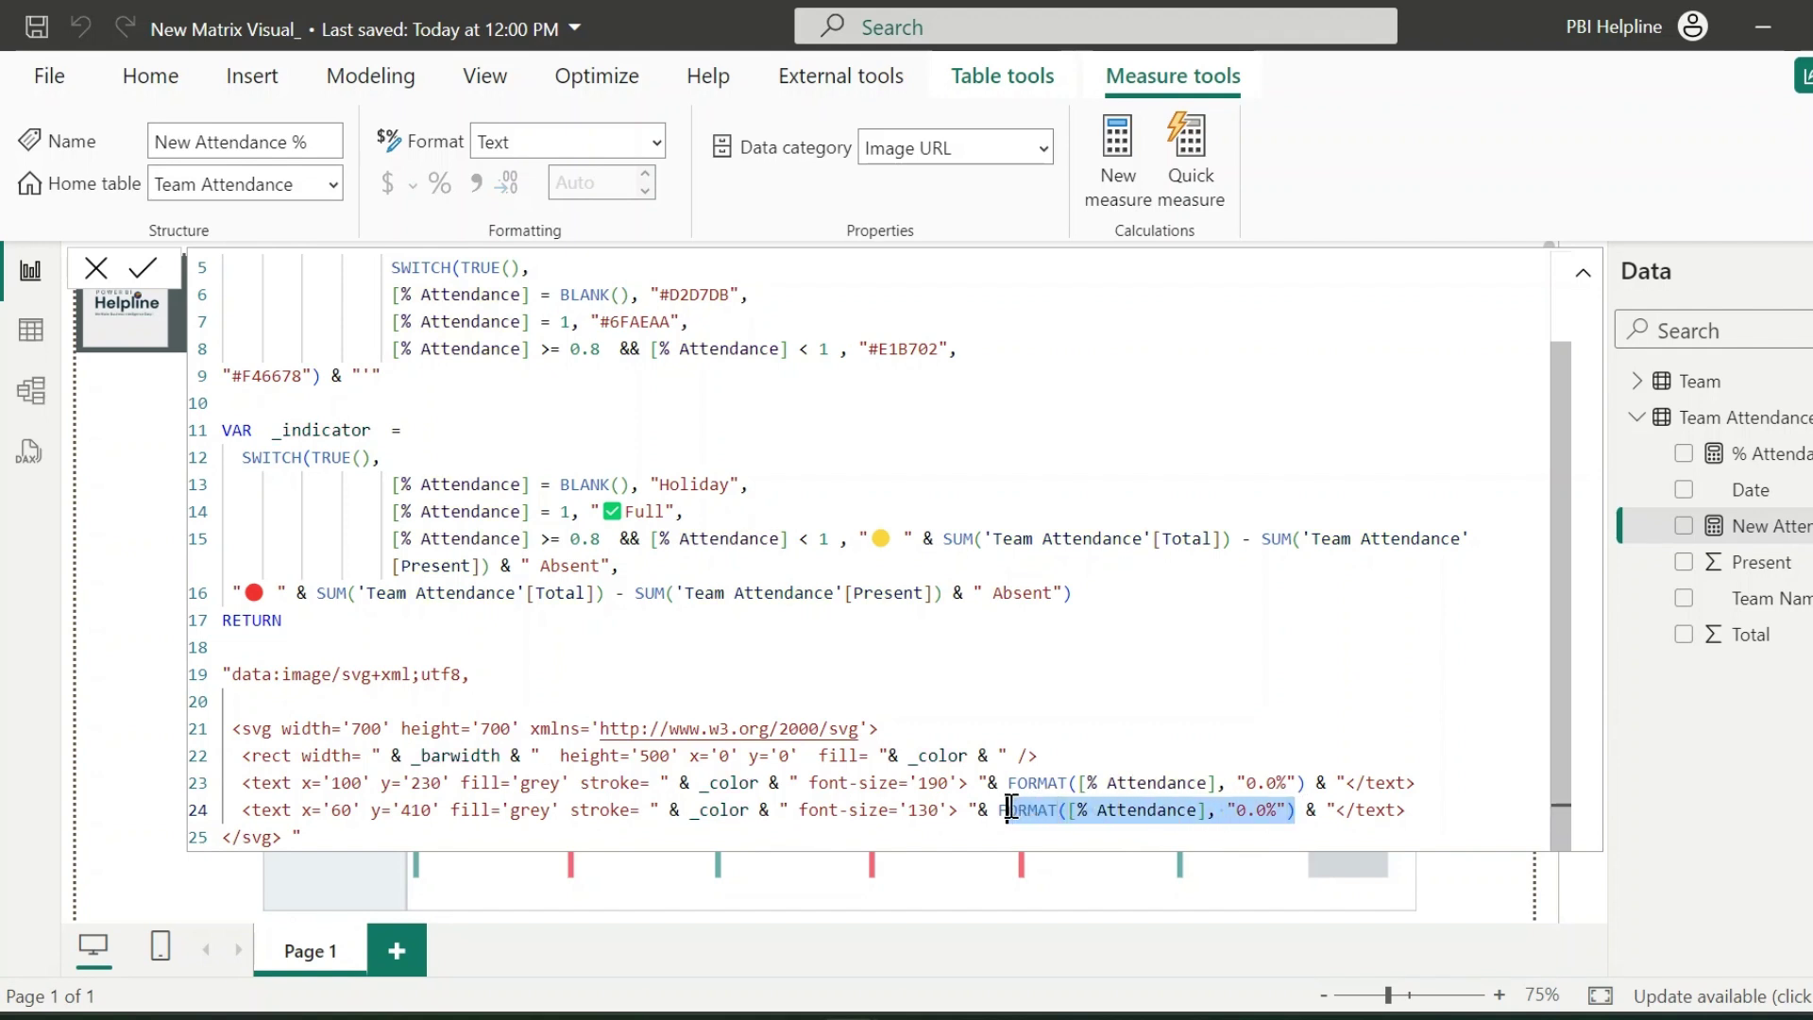
key(BackSpace)
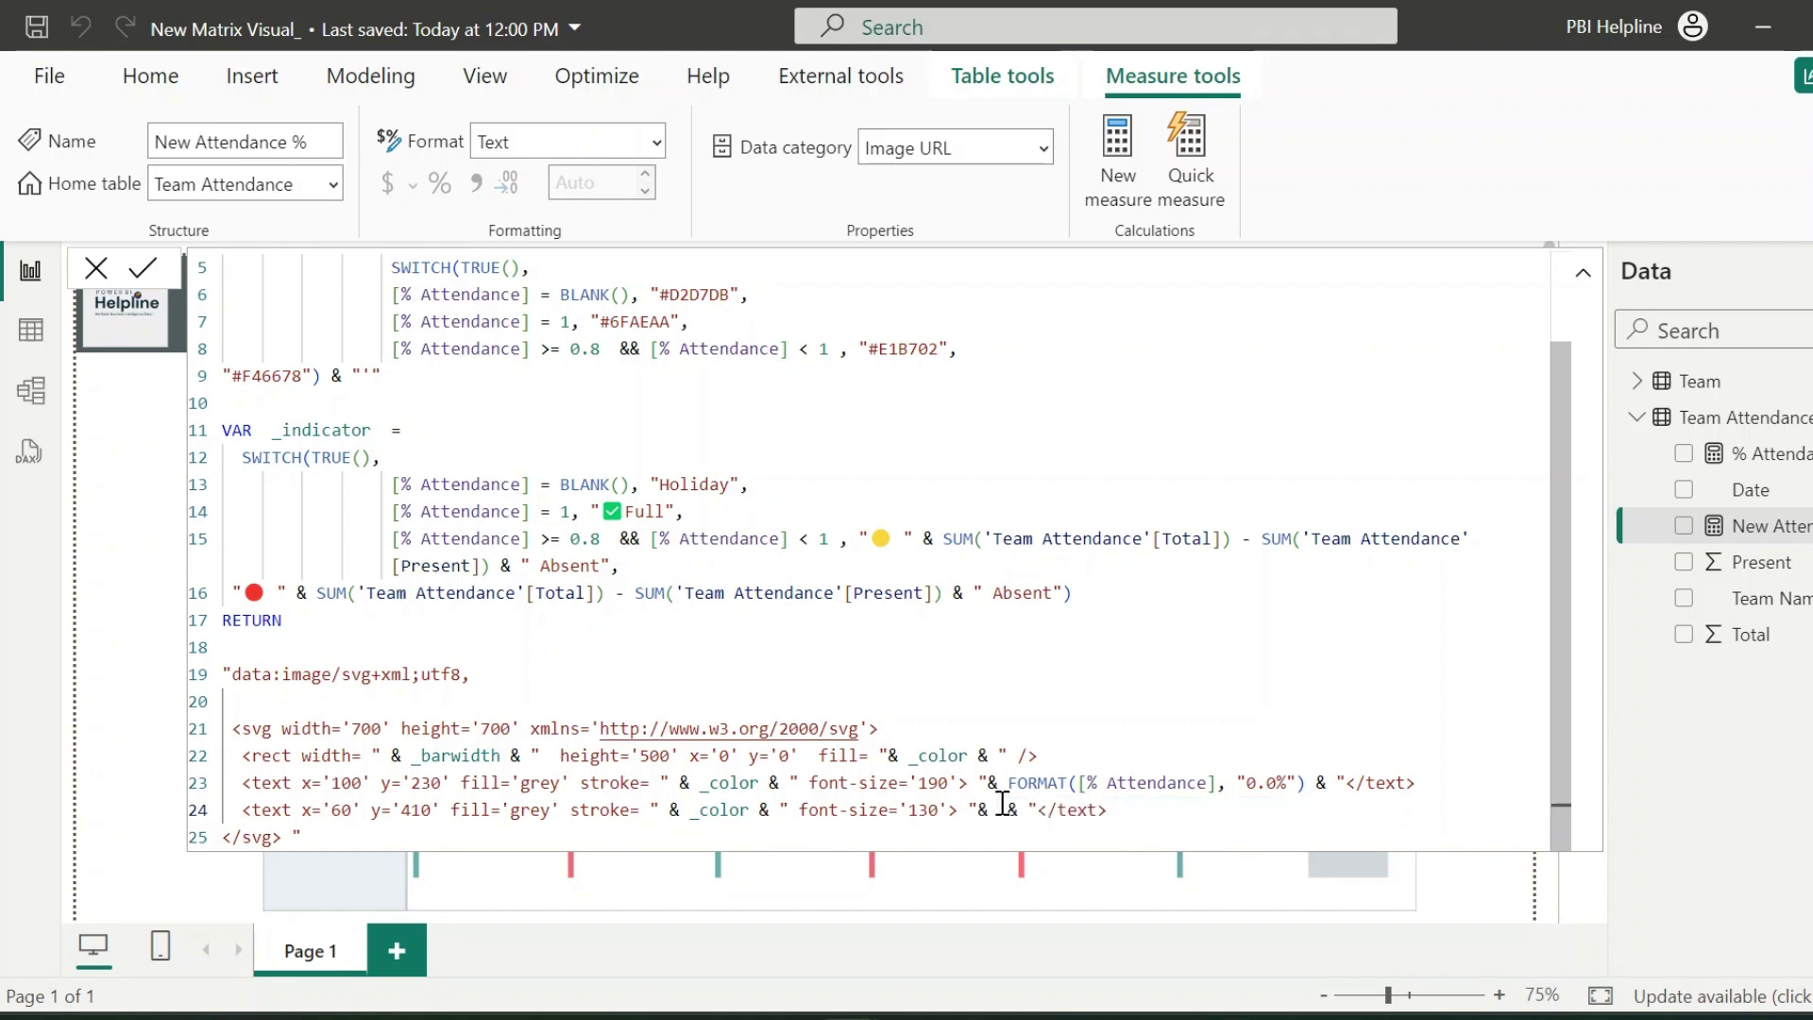
text(_indicator)
click(143, 268)
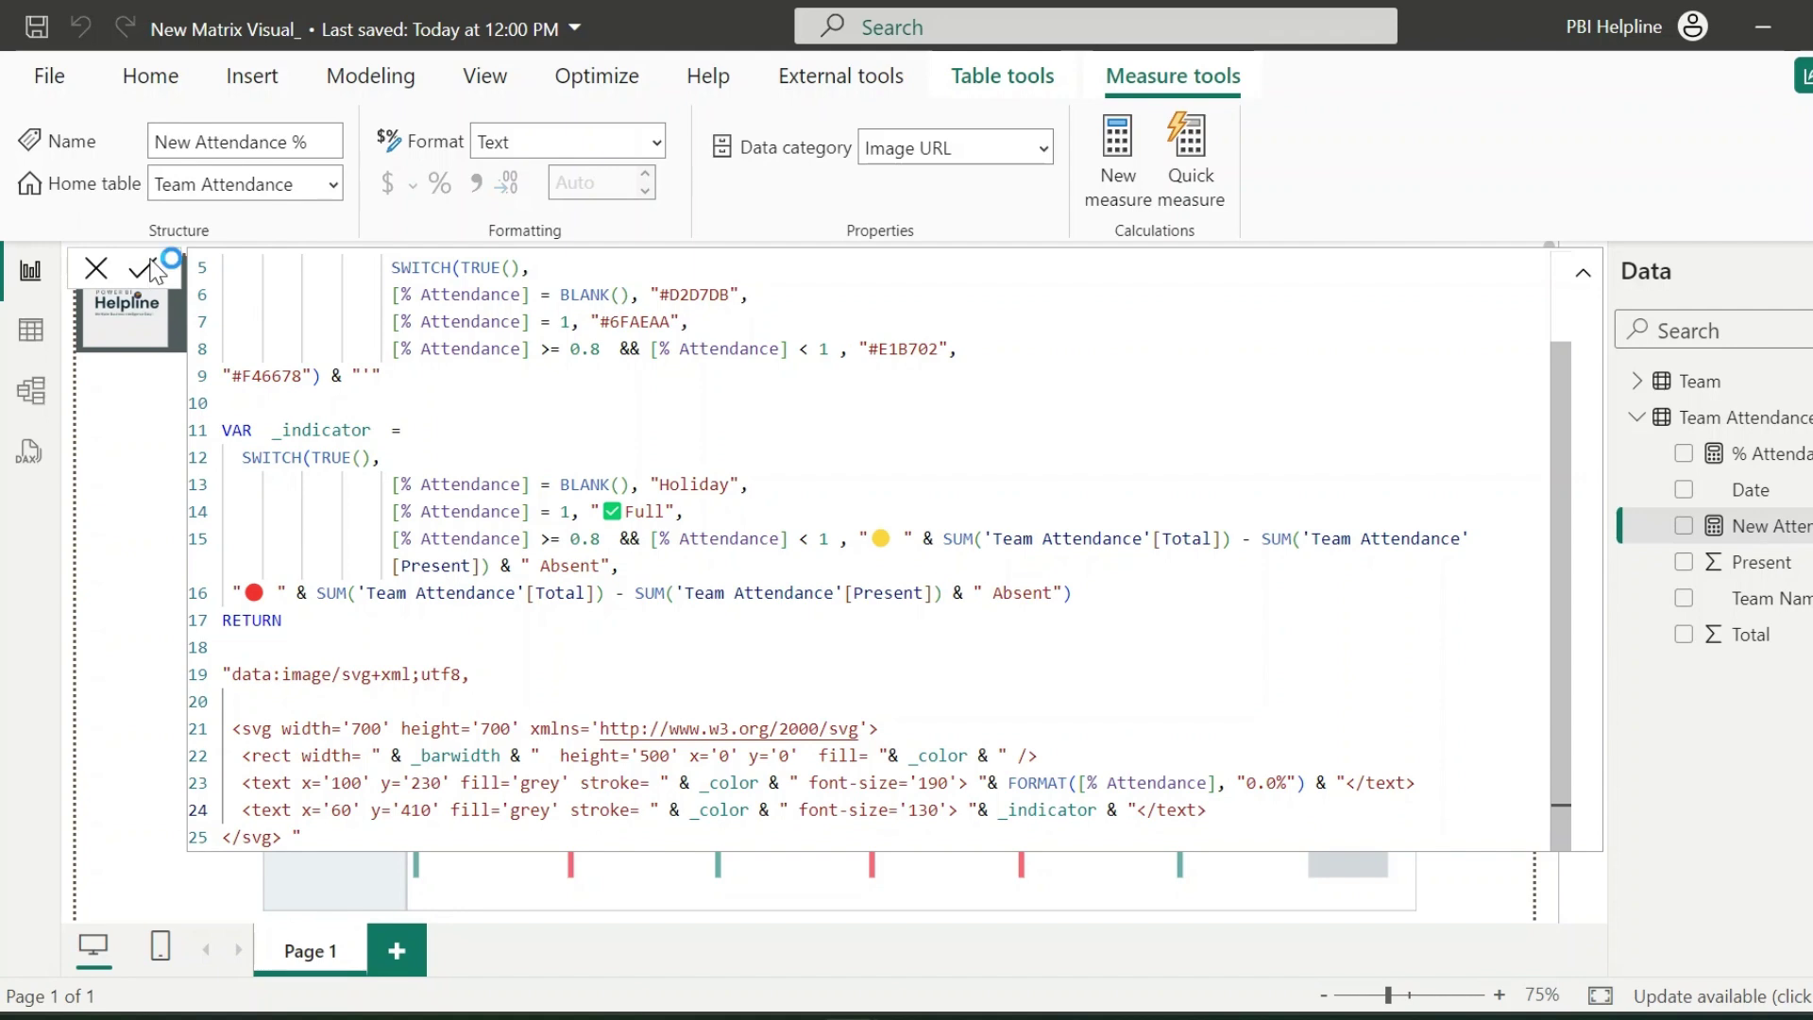
click(1520, 563)
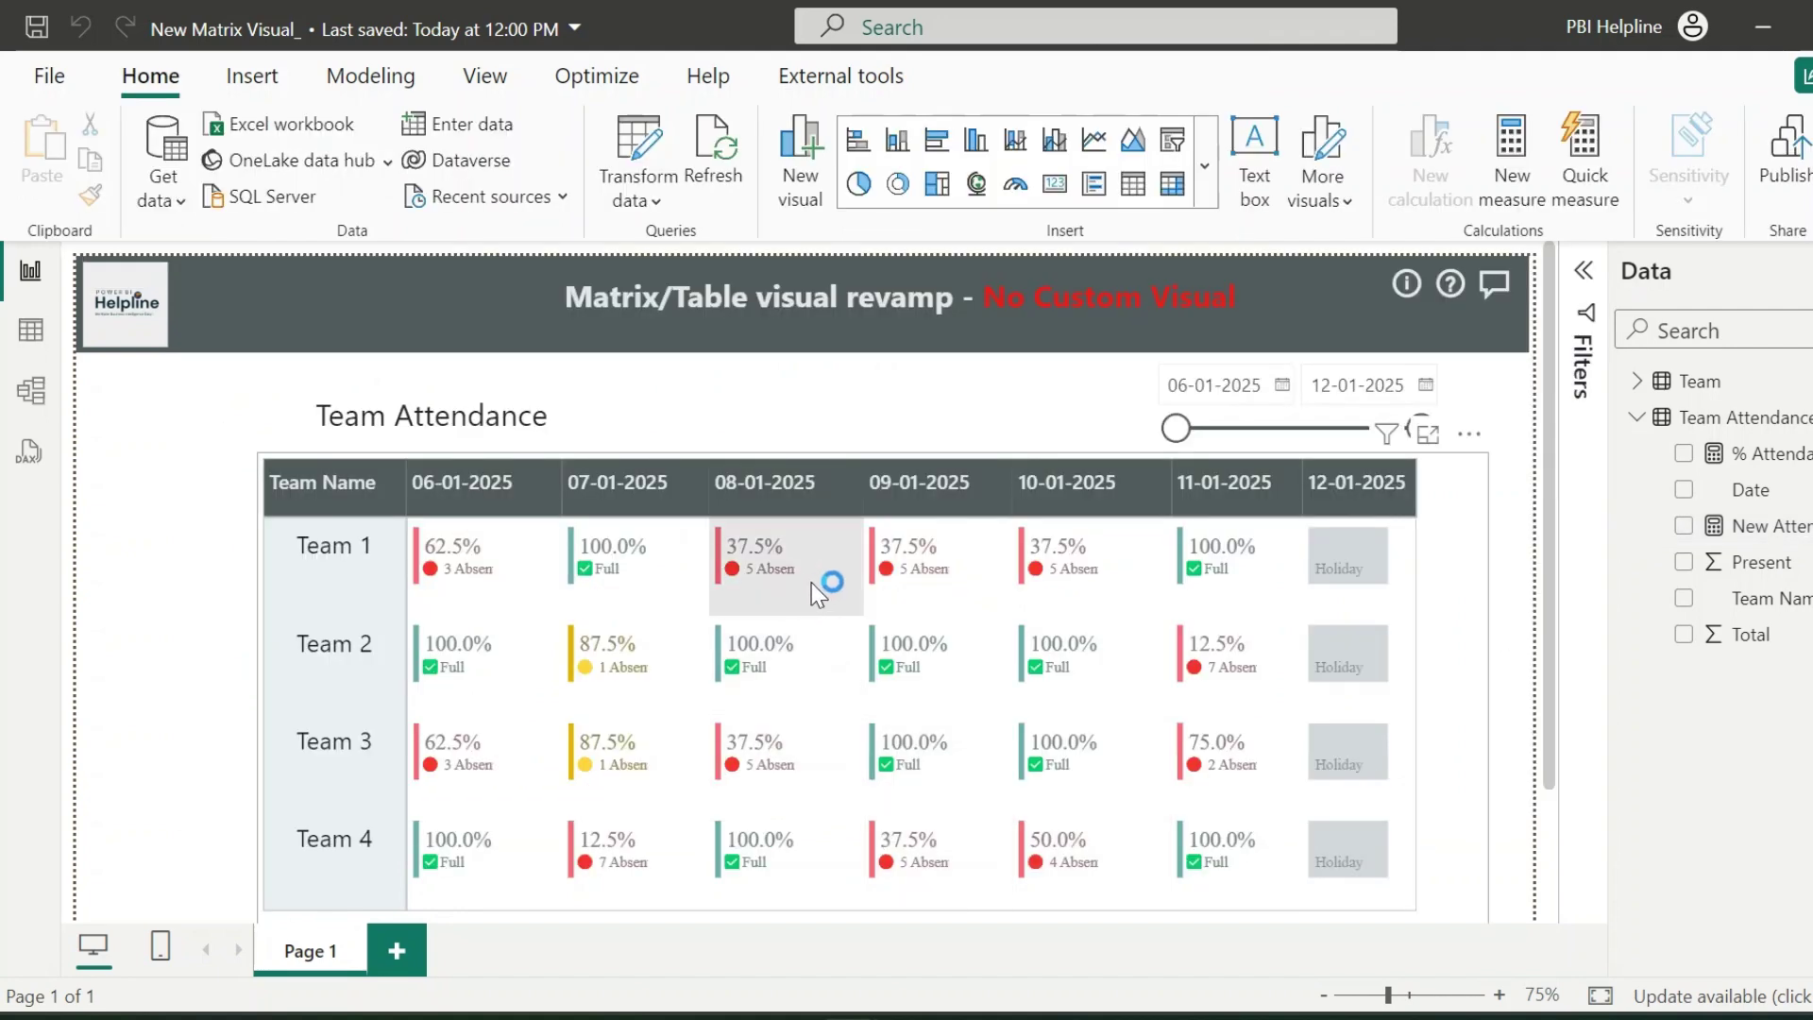
Trim the spaces after the red and yellow dots in New Attendance %, then commit.
click(1770, 526)
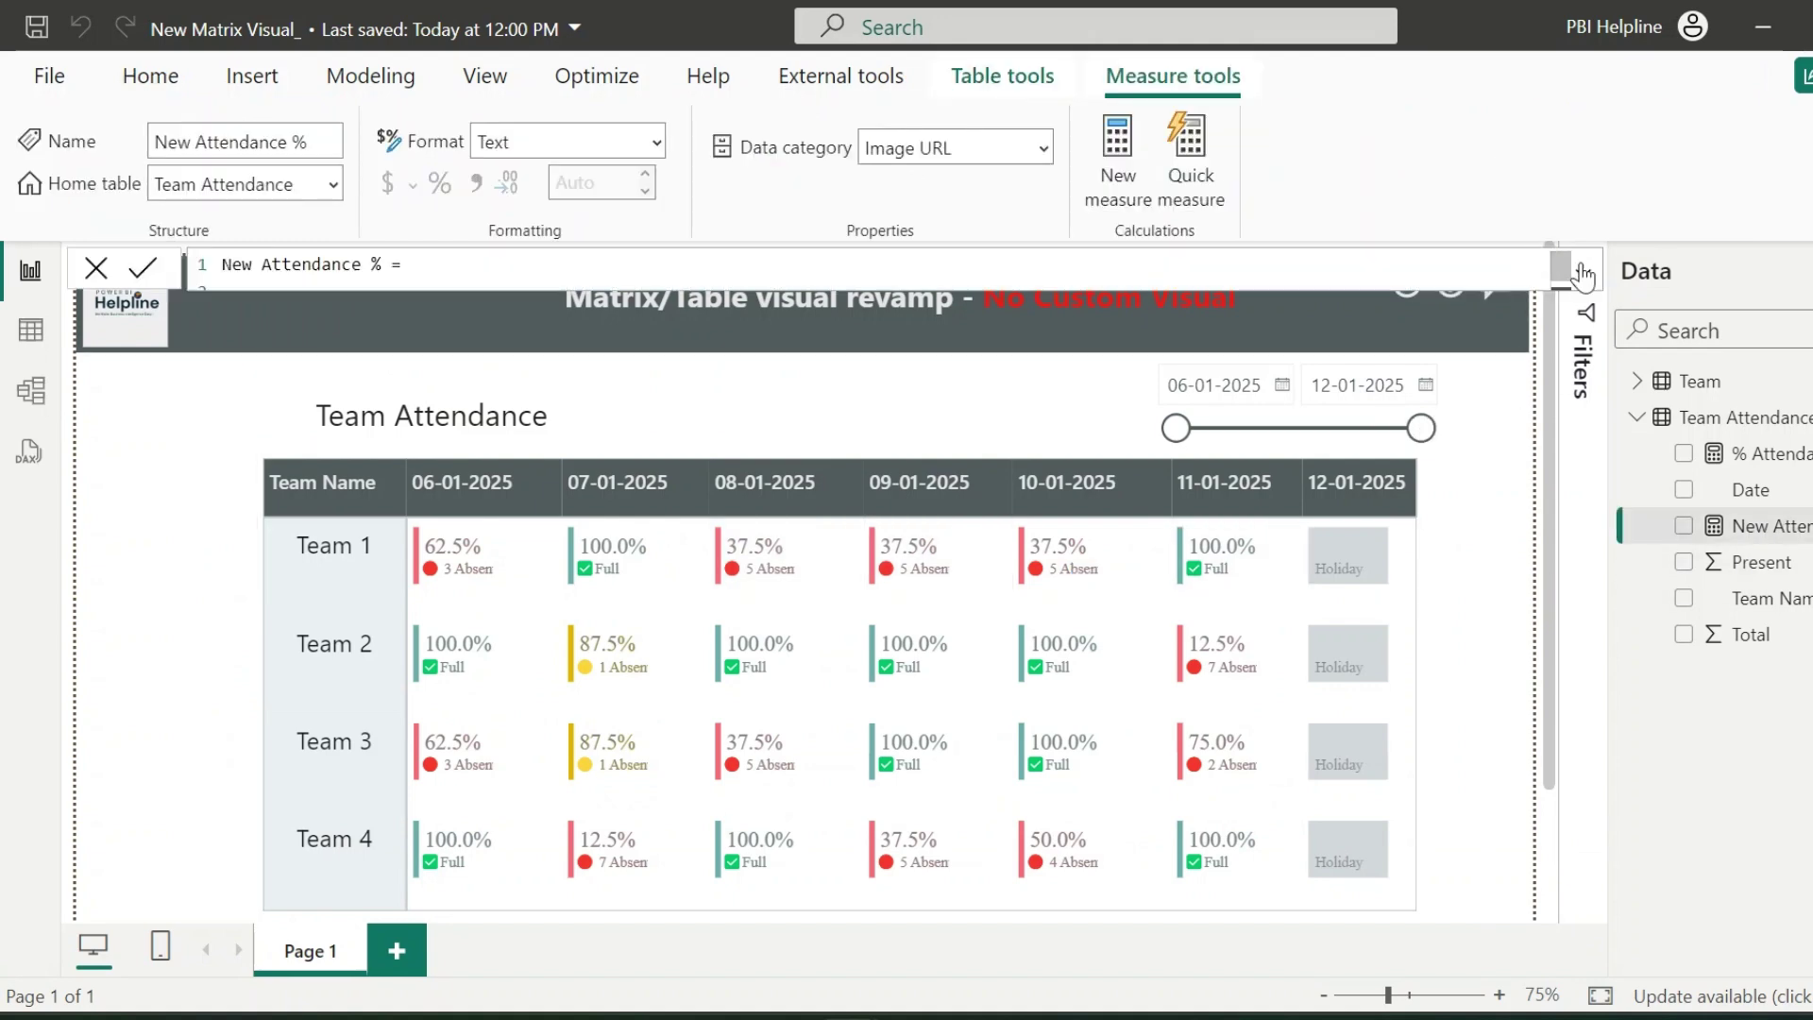
click(281, 592)
key(BackSpace)
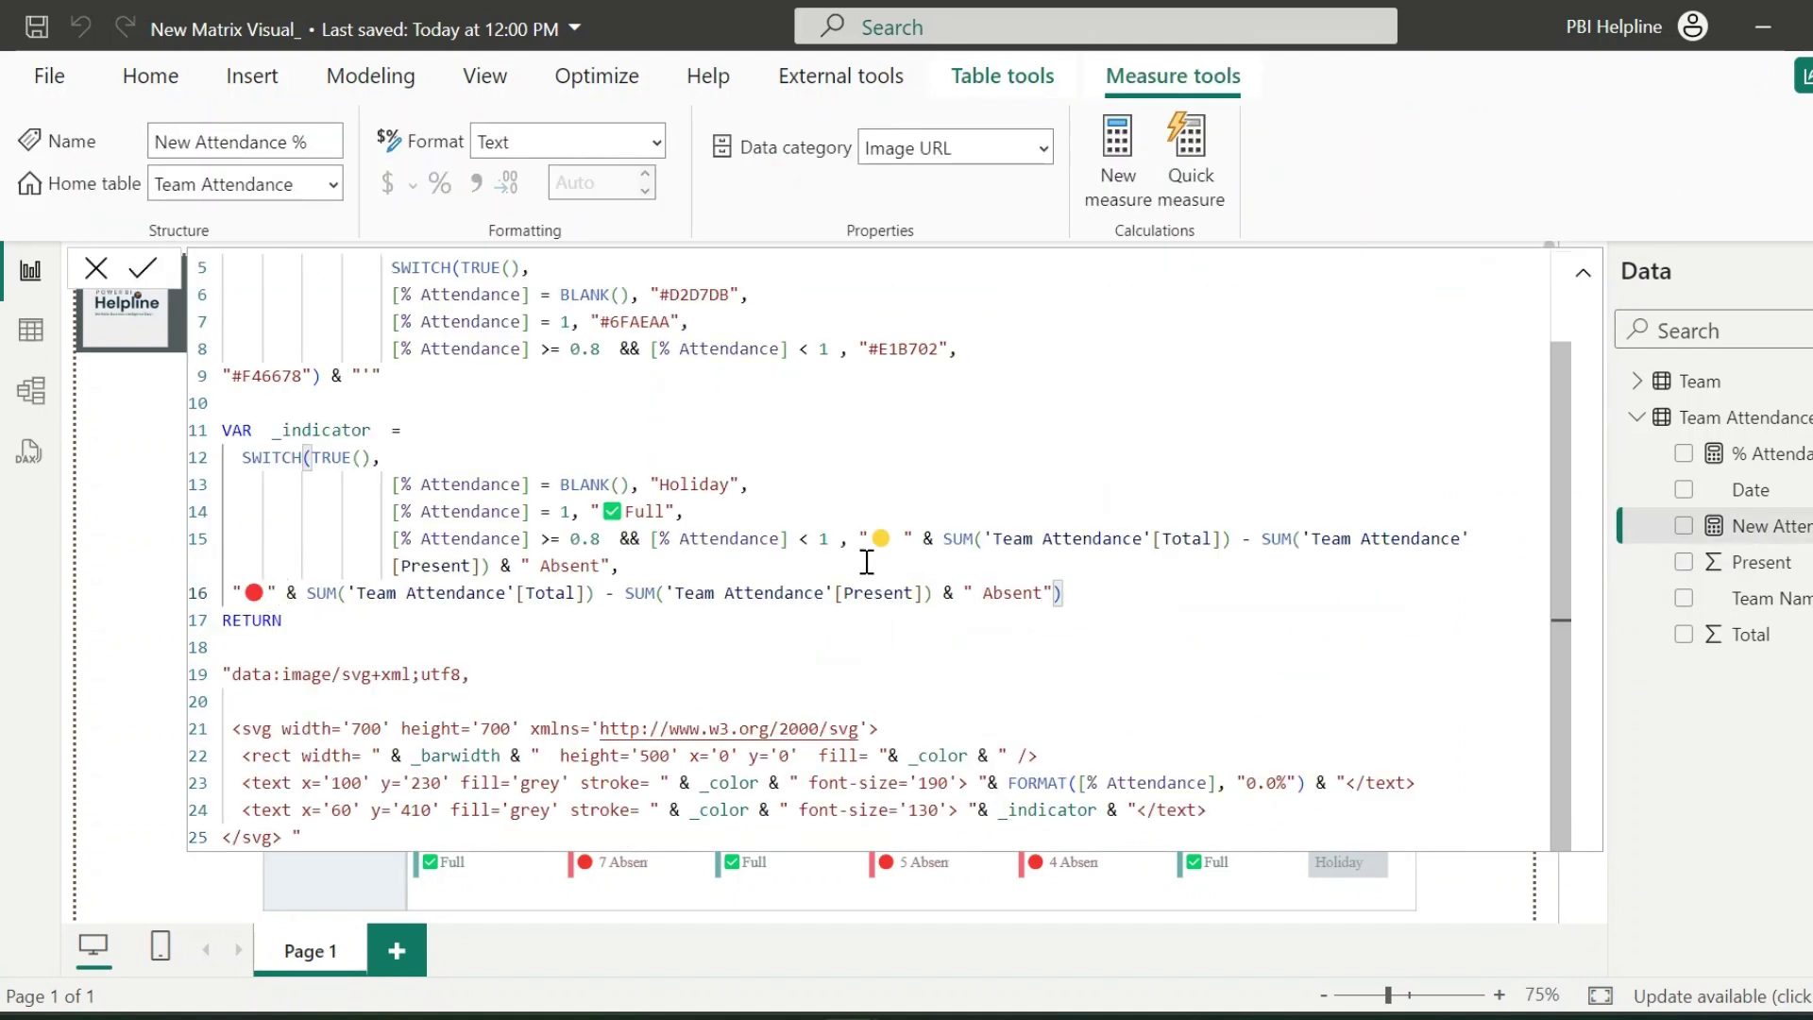
click(901, 537)
key(BackSpace)
click(142, 268)
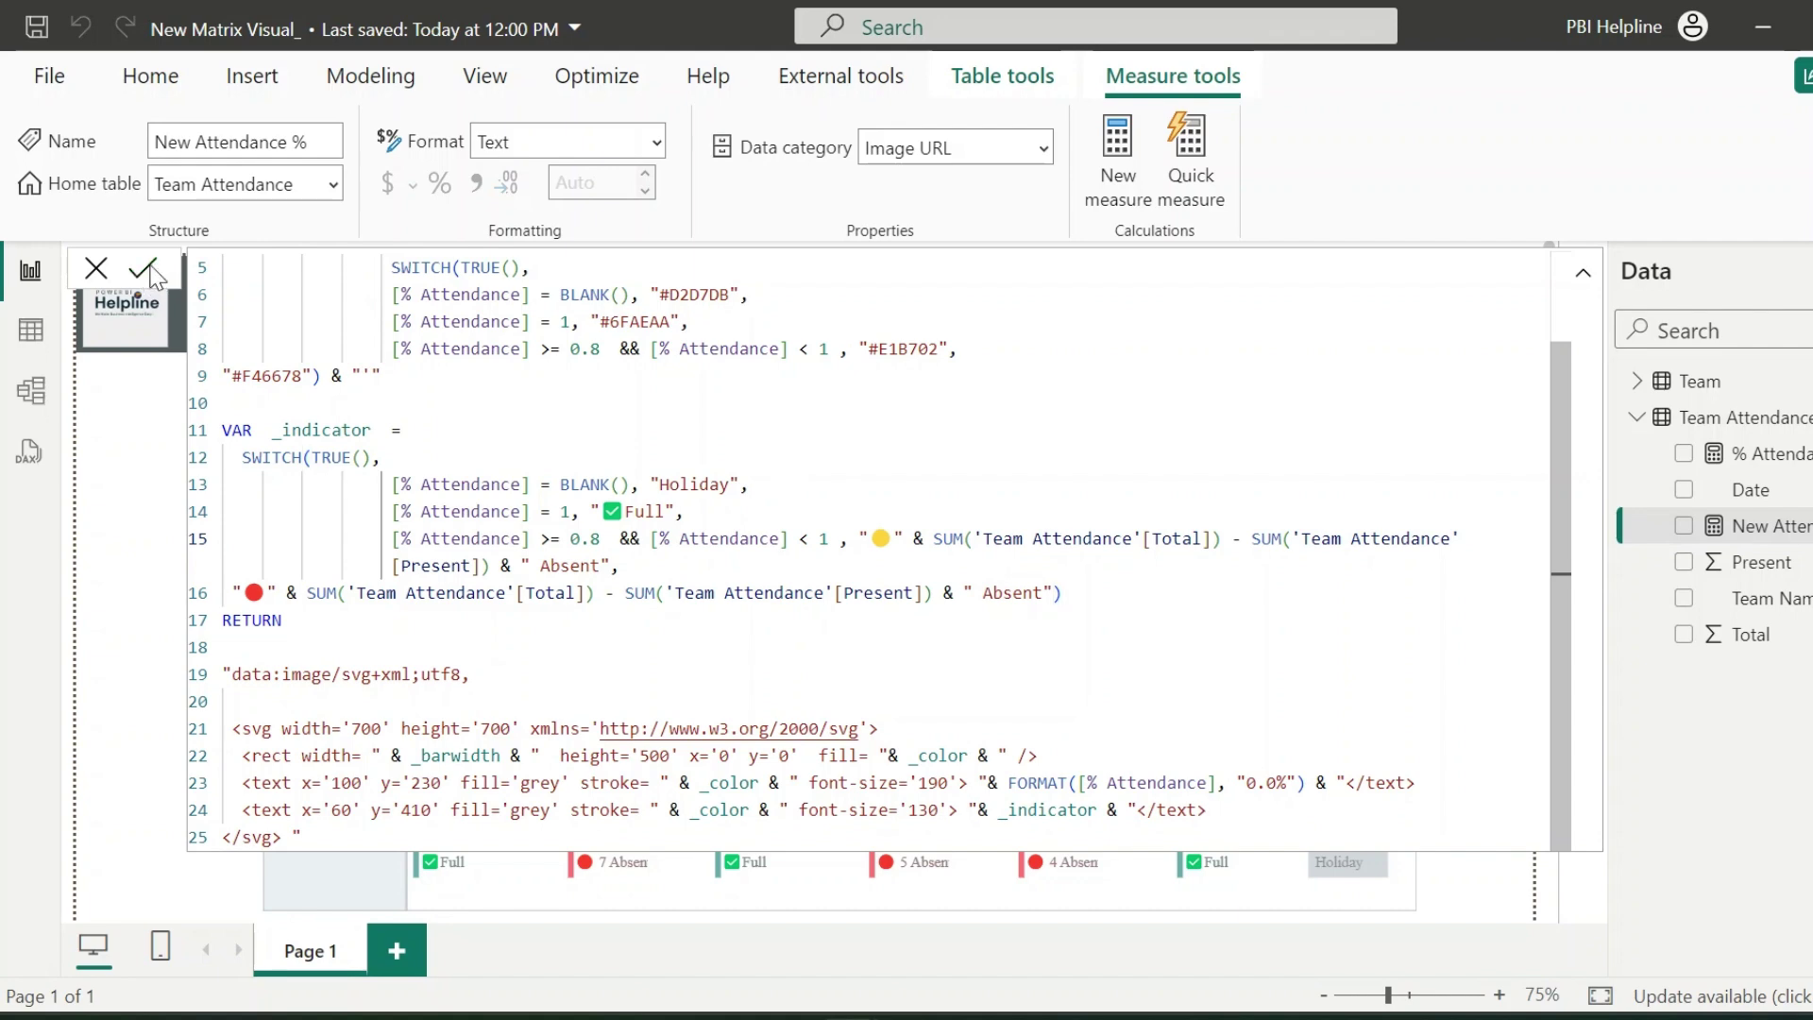
click(1583, 276)
click(1520, 632)
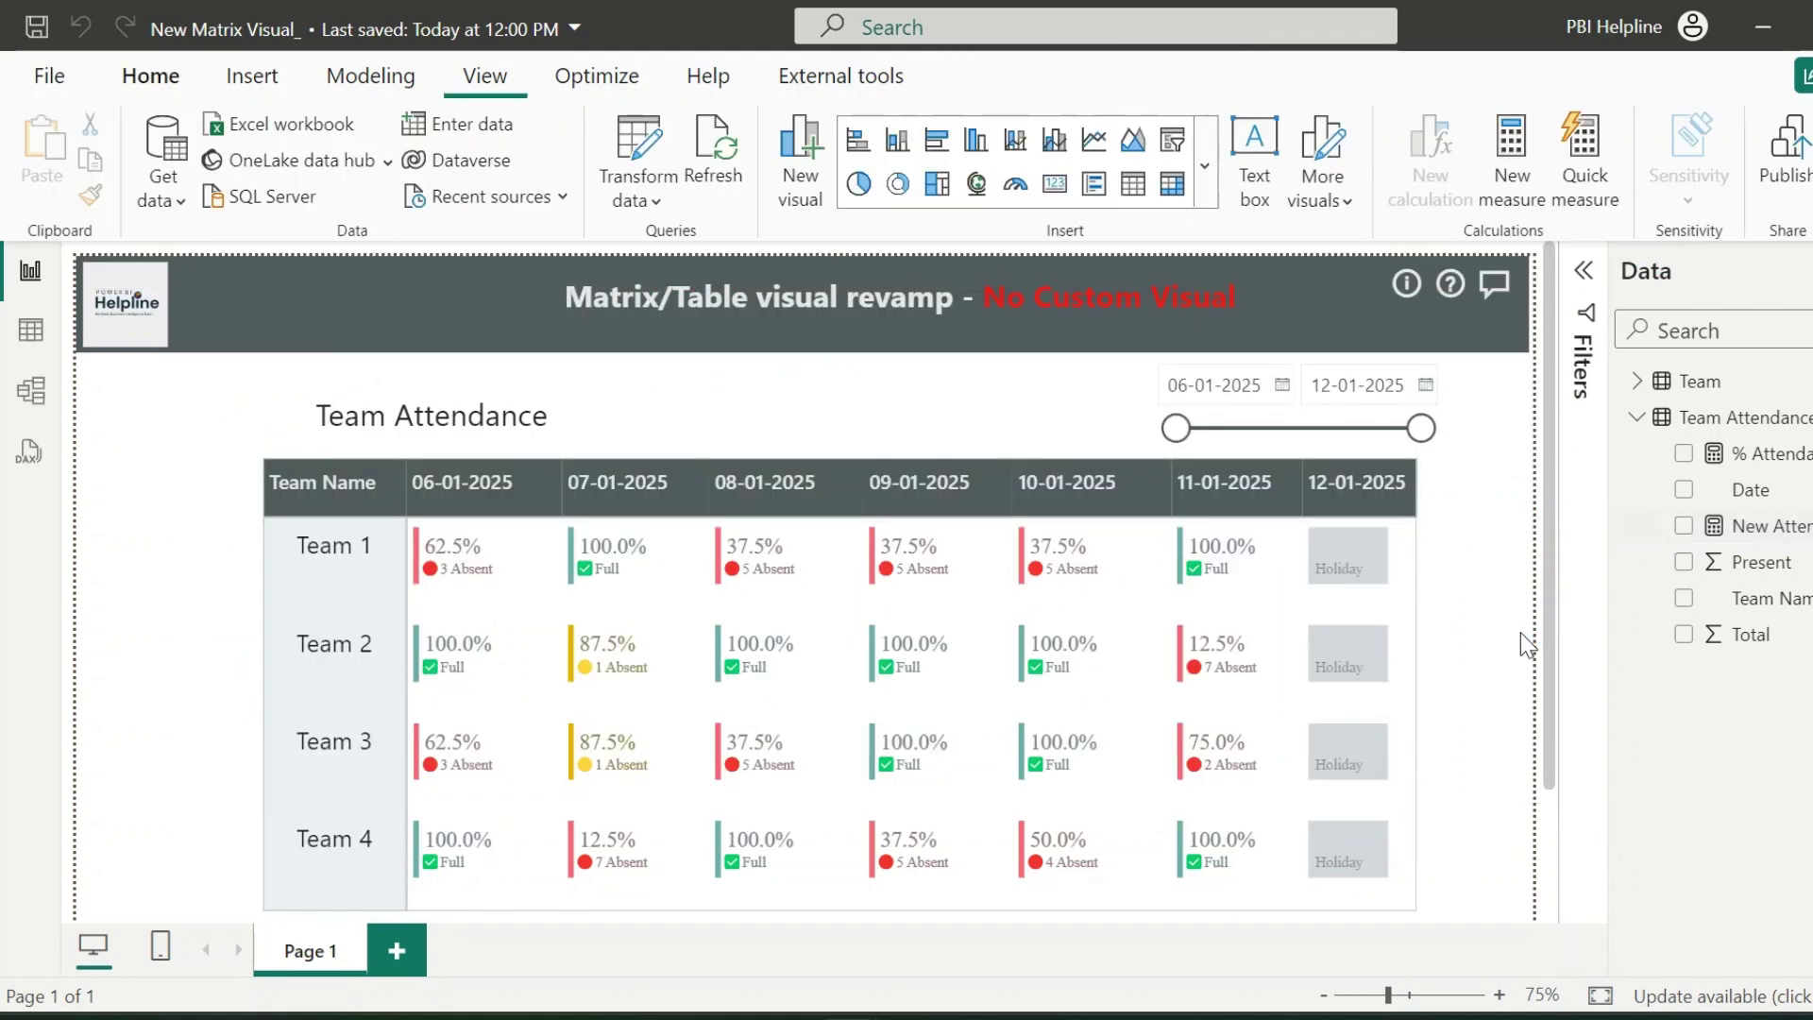